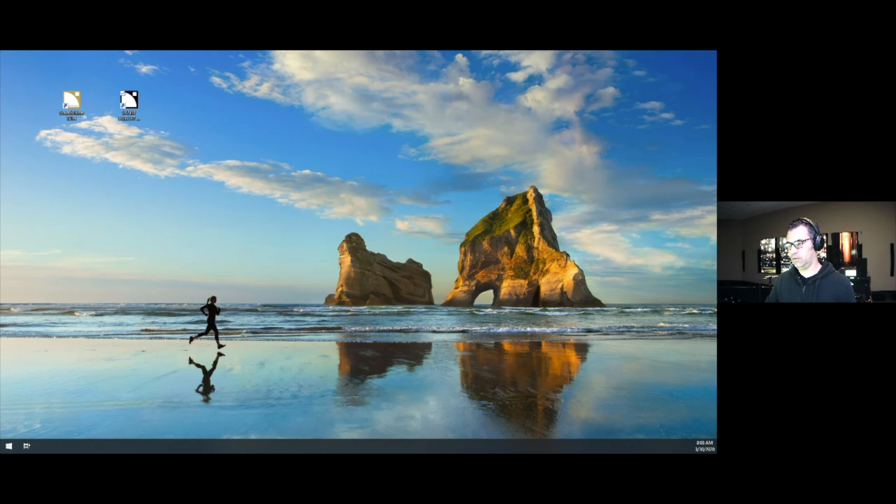
Switch to LA Network Manager, acknowledge all event messages in the Message Center, and close it
drag(716, 276, 510, 80)
double_click(510, 79)
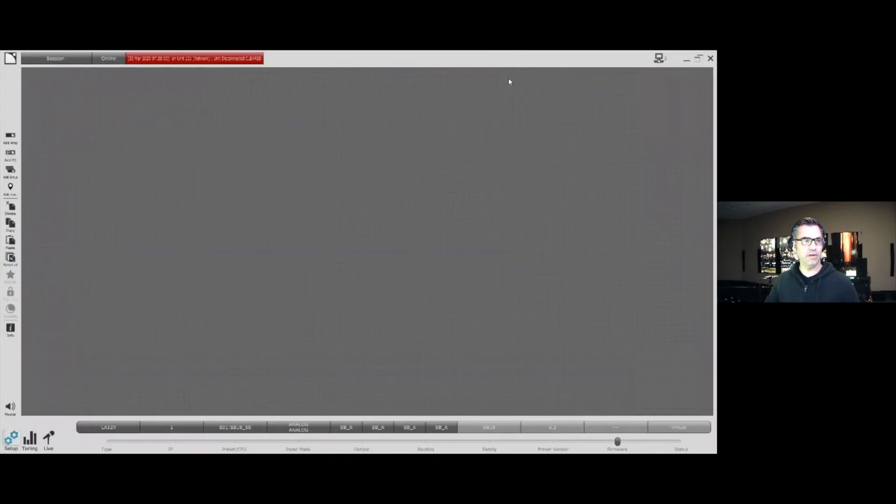
click(241, 60)
click(415, 443)
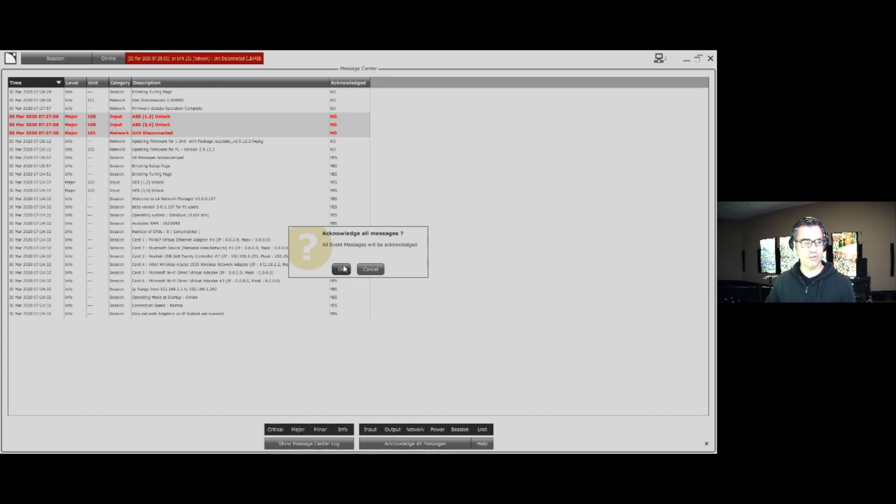
click(340, 269)
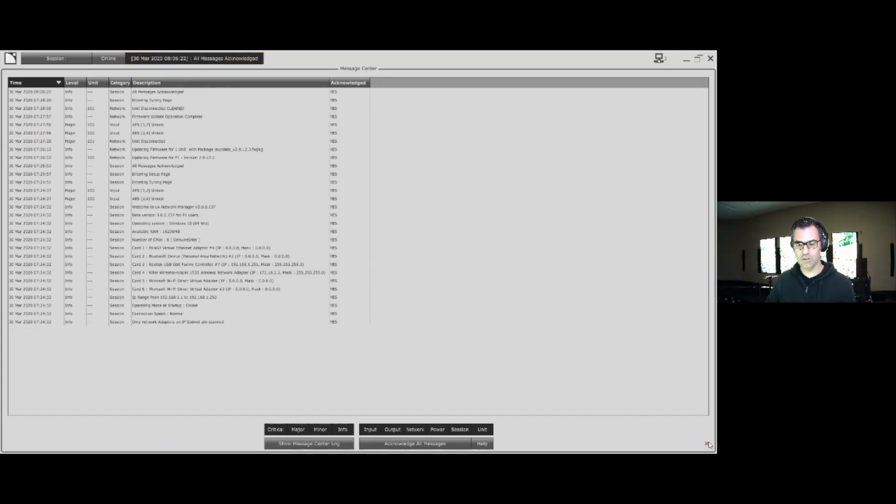
click(706, 444)
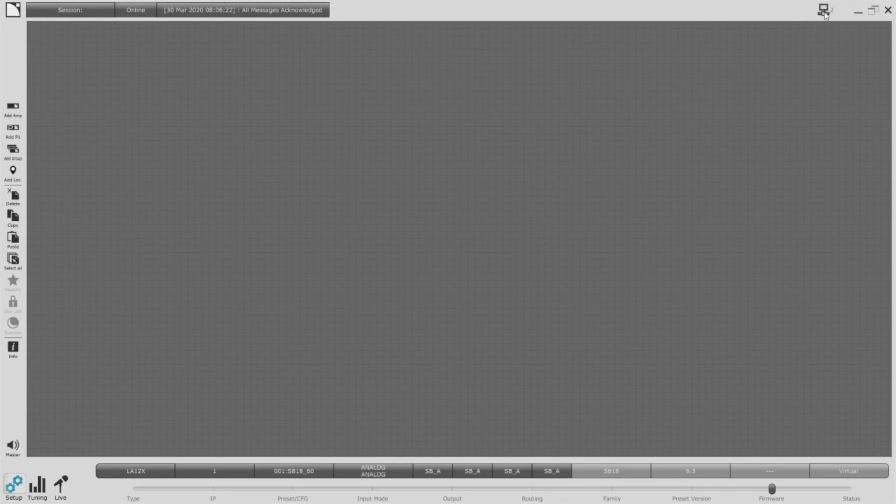
Add the detected physical units to the current session and accept the DSP muting
click(826, 14)
click(462, 286)
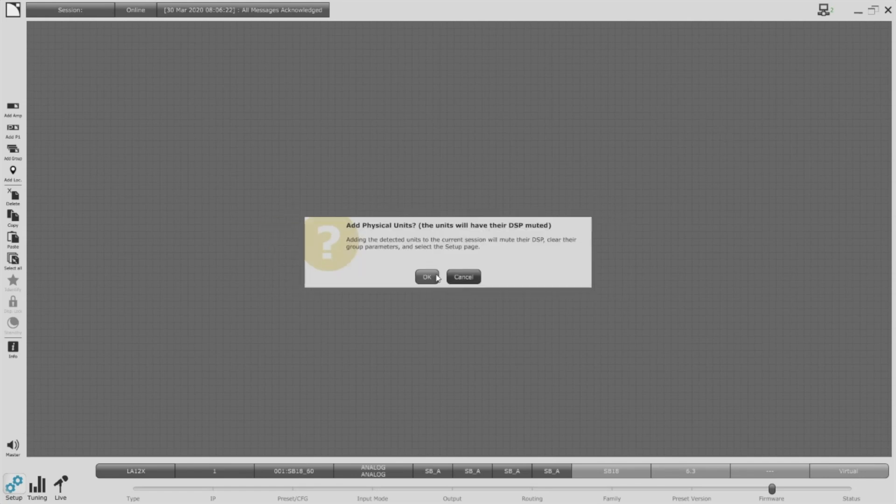
click(427, 278)
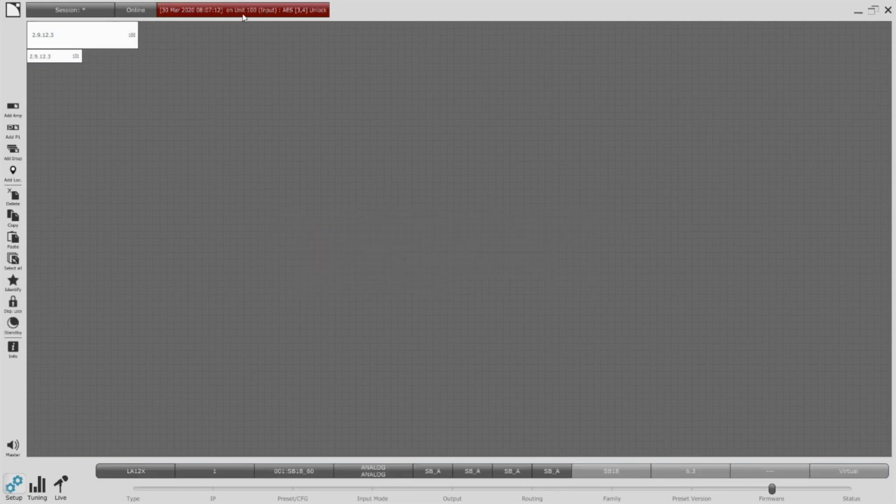
Spread the two detected units apart in the workspace and set their labels to show the unit type
drag(90, 36, 322, 105)
drag(66, 56, 395, 189)
drag(326, 109, 178, 126)
click(244, 284)
click(136, 489)
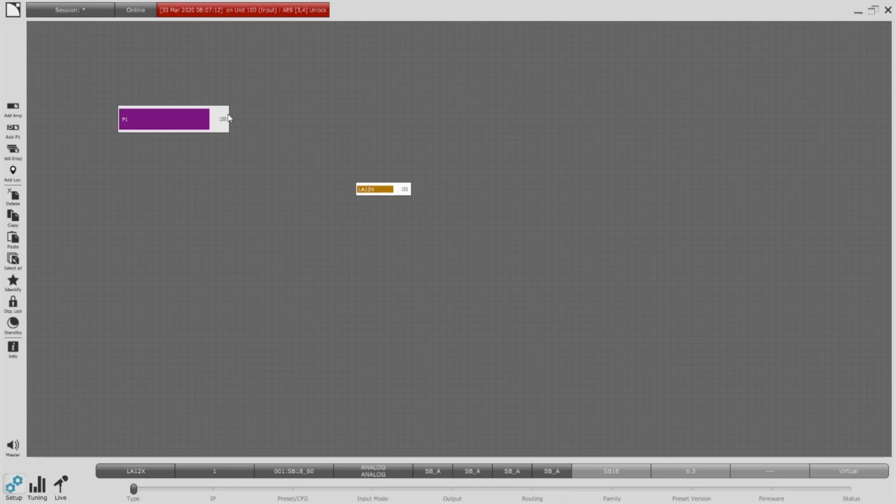
Acknowledge the new AES unlock messages in the Message Center and return to the workspace
click(277, 11)
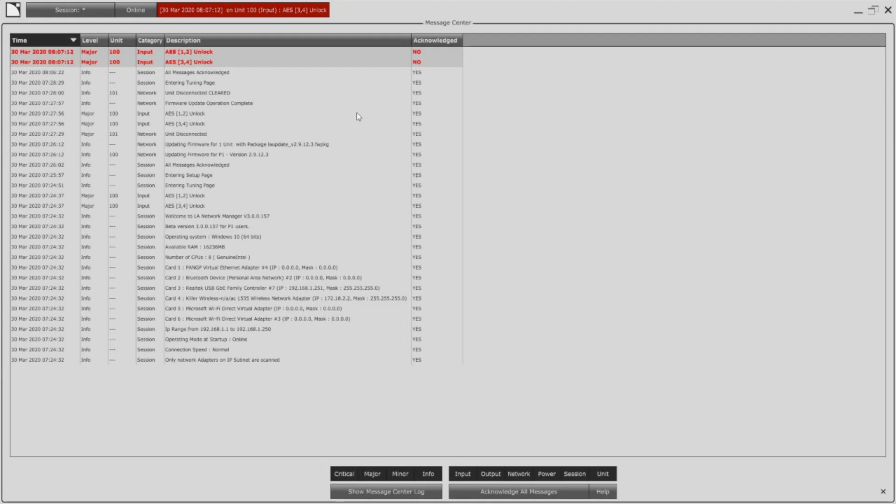
click(524, 497)
click(461, 273)
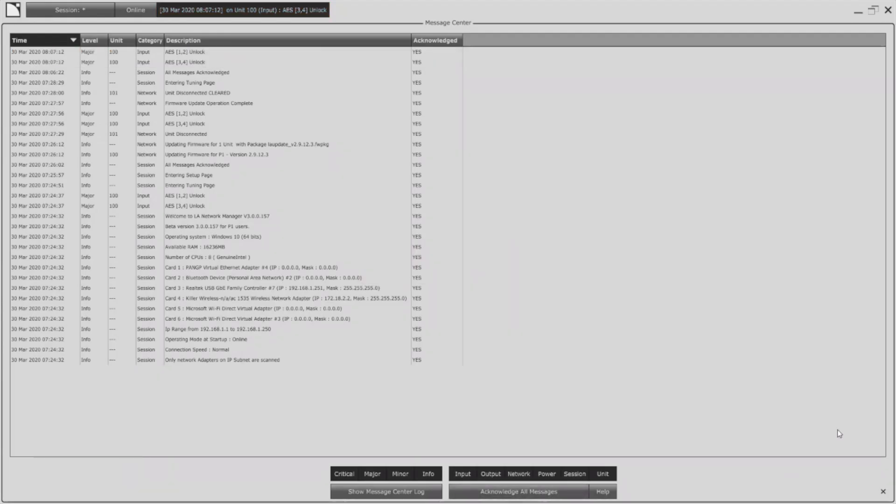
click(883, 492)
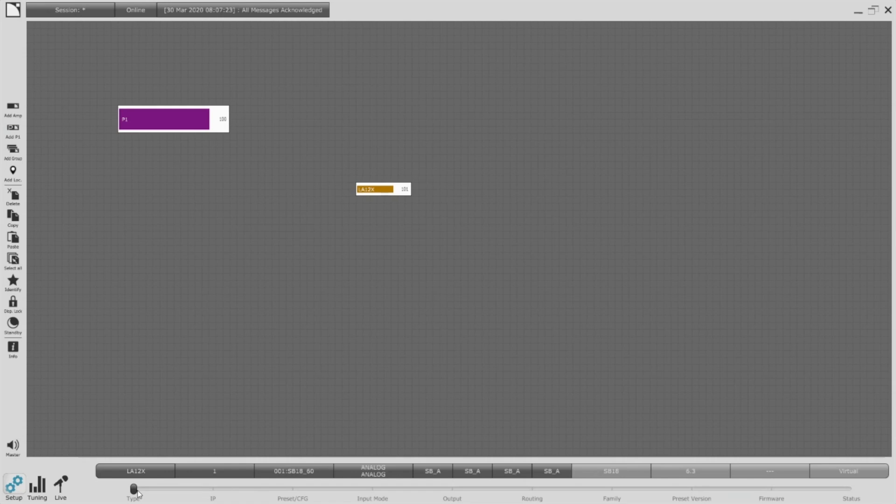
Compare the units' type and IP address labels, and move the LA12X closer to the P1
drag(137, 491, 215, 490)
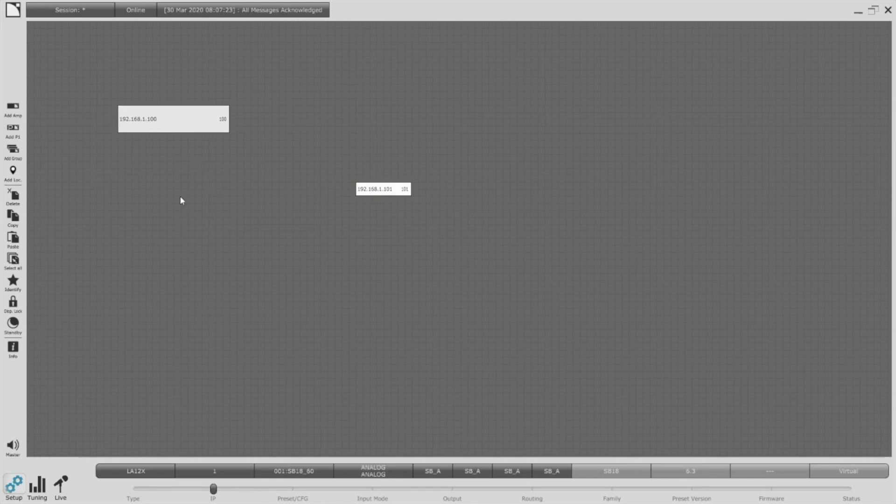
click(142, 490)
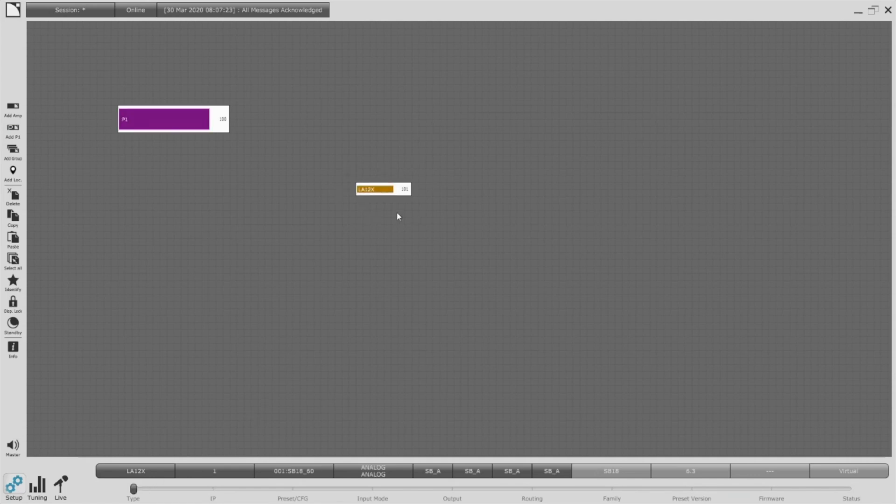
drag(133, 489, 213, 489)
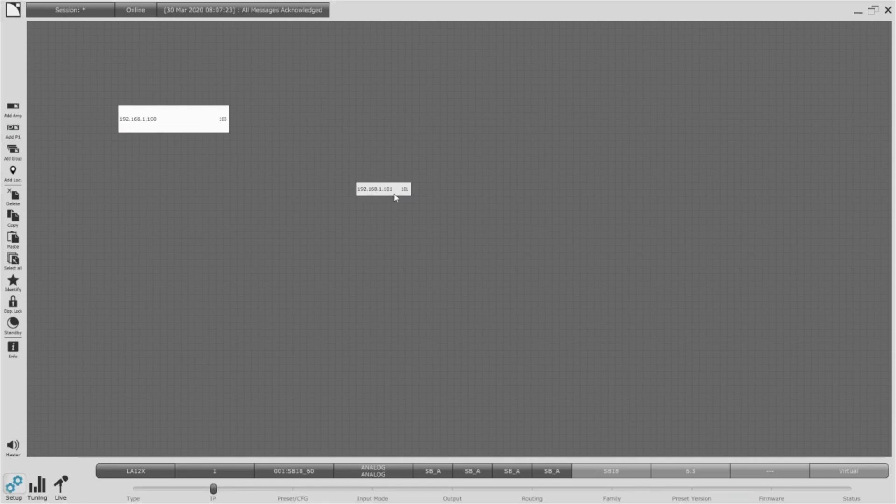
drag(402, 192, 333, 191)
click(151, 490)
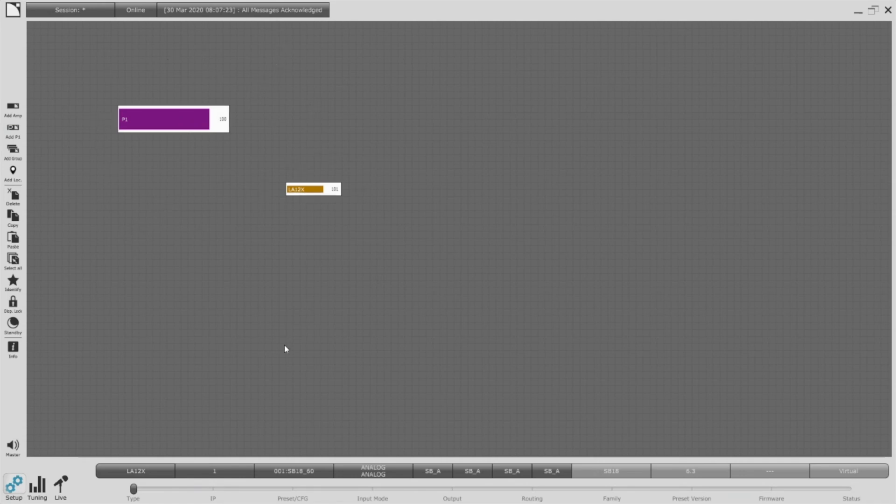
Examine the units' IP, preset, input mode, output and routing labels, returning to the type labels
click(213, 497)
click(295, 497)
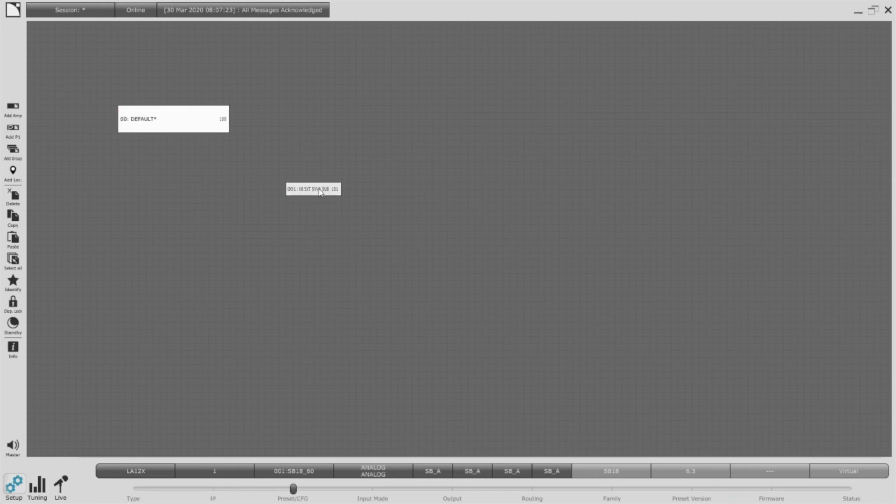
click(373, 497)
click(452, 496)
click(544, 498)
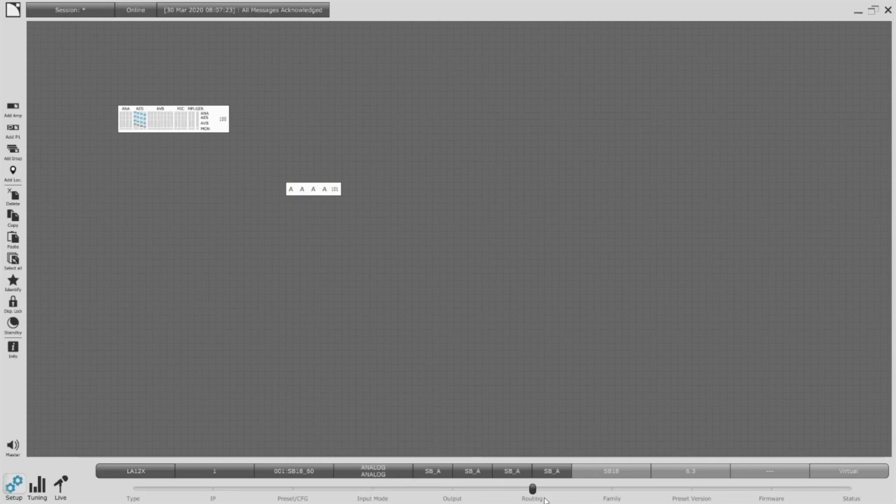
click(212, 497)
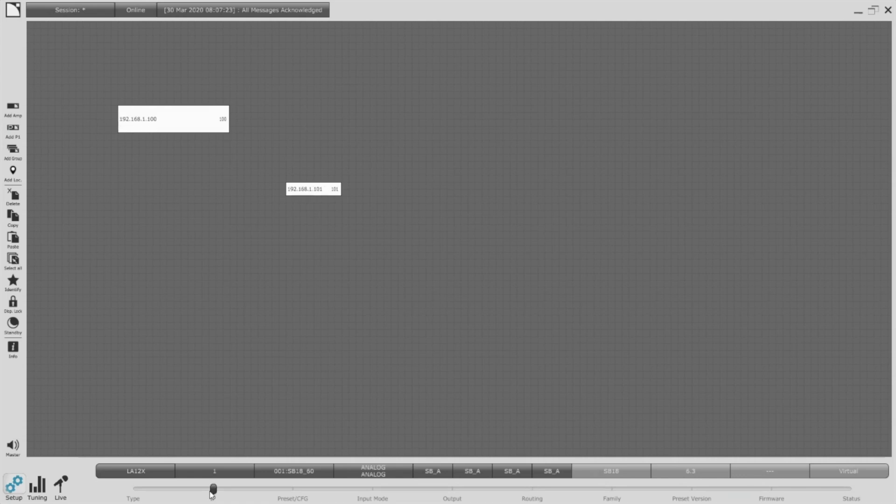
click(133, 497)
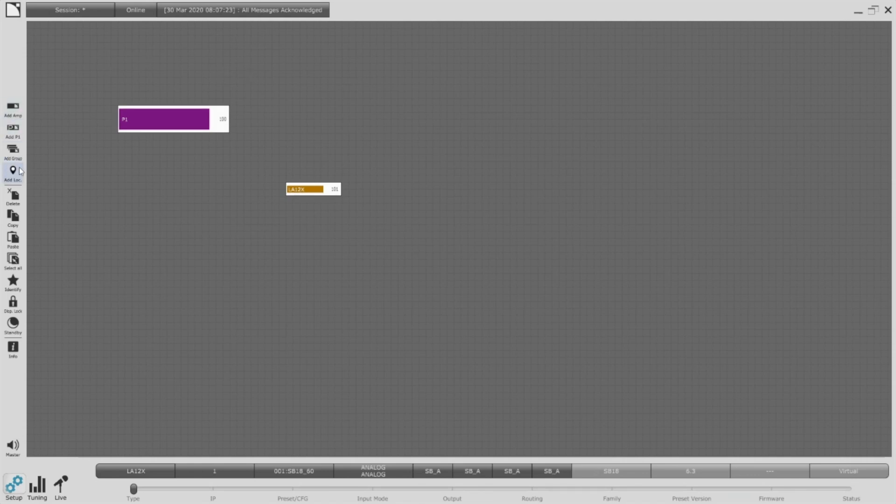
Create a group named X8 just above the LA12X and move the P1 toward the workspace's upper-left corner
click(14, 150)
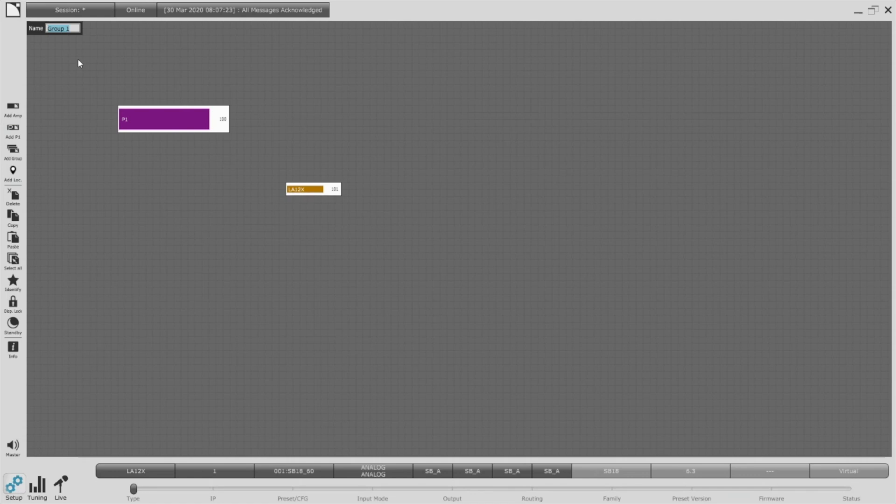
text(X8)
key(Return)
drag(312, 150, 270, 155)
drag(188, 108, 135, 70)
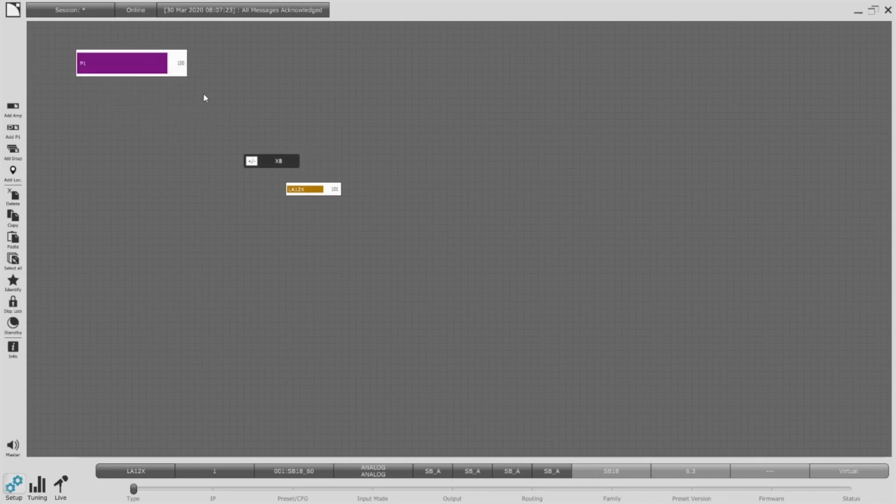
Create a group named 5XT and place it below the LA12X
click(13, 151)
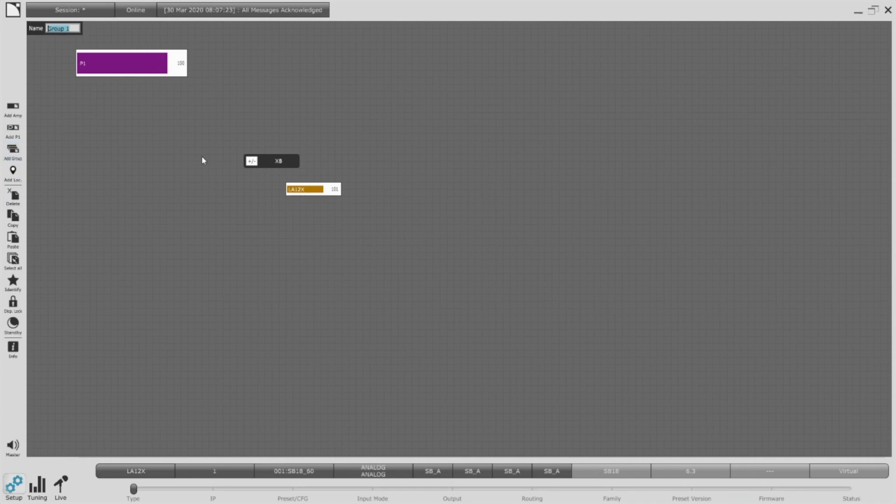
text(5XT)
key(Return)
drag(86, 30, 327, 231)
Create another group named SYVA SYB
key(ctrl+g)
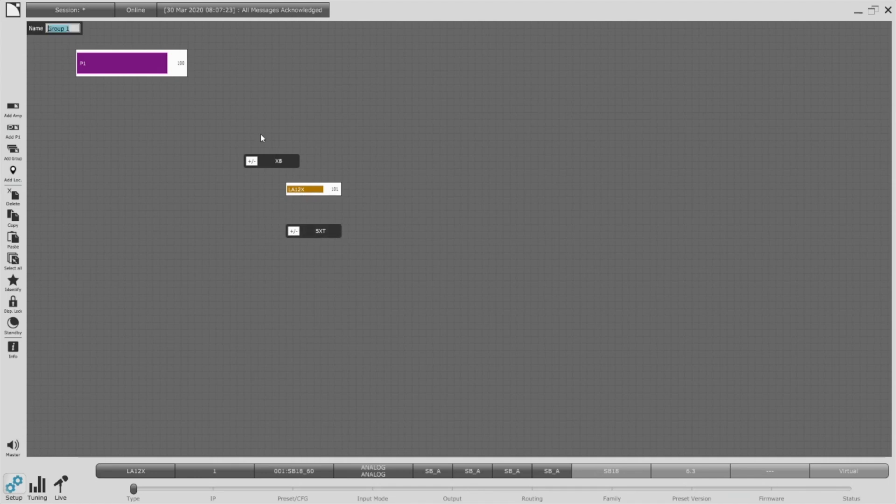
text(SYBA)
key(BackSpace)
key(BackSpace)
text(VA SYB)
key(Return)
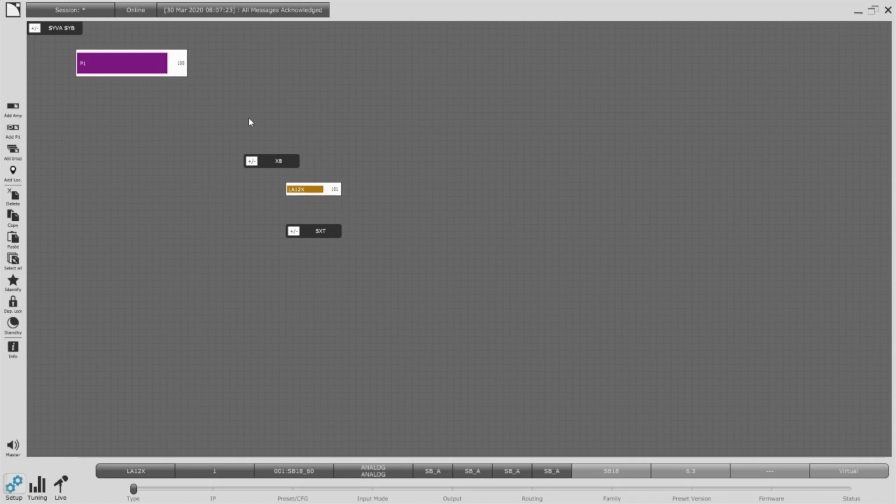
Rename the SYVA SYB group as SYVA Sub and place it beside the X8 group
double_click(66, 28)
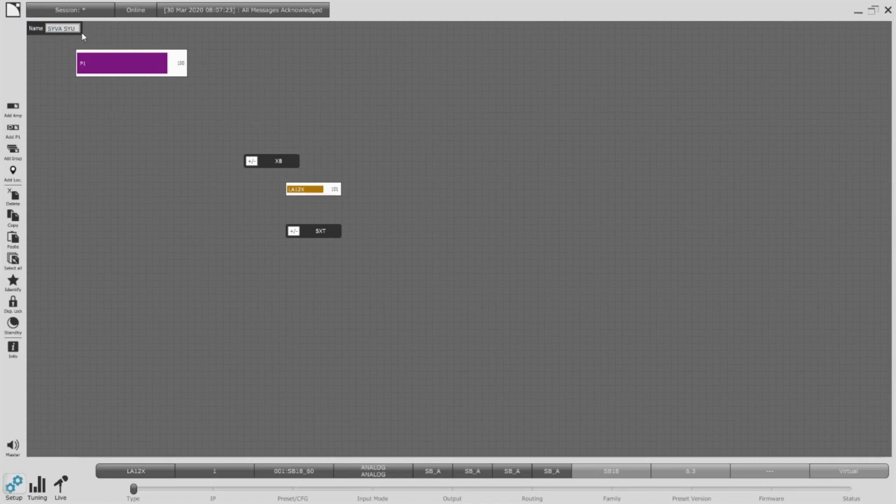
key(BackSpace)
key(BackSpace)
text(ub)
key(Return)
drag(367, 91, 375, 167)
Assign LA12X output channels to the X8 group and accept applying the group parameters
click(251, 162)
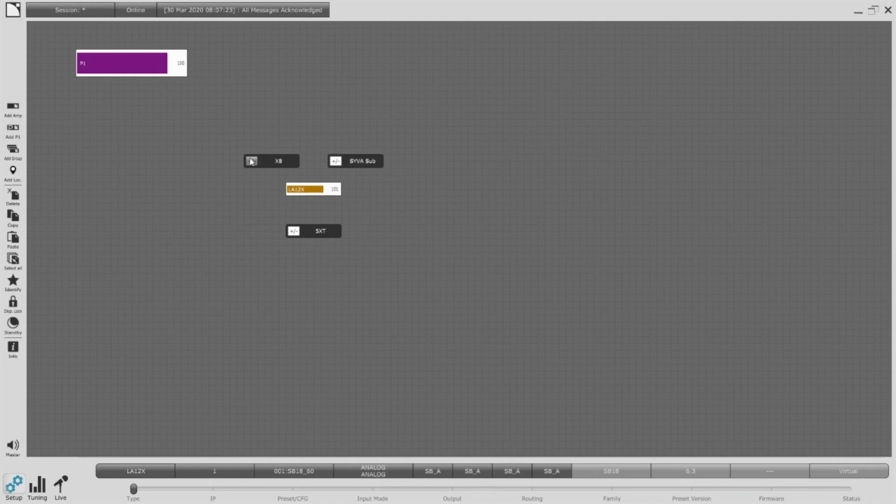
click(304, 193)
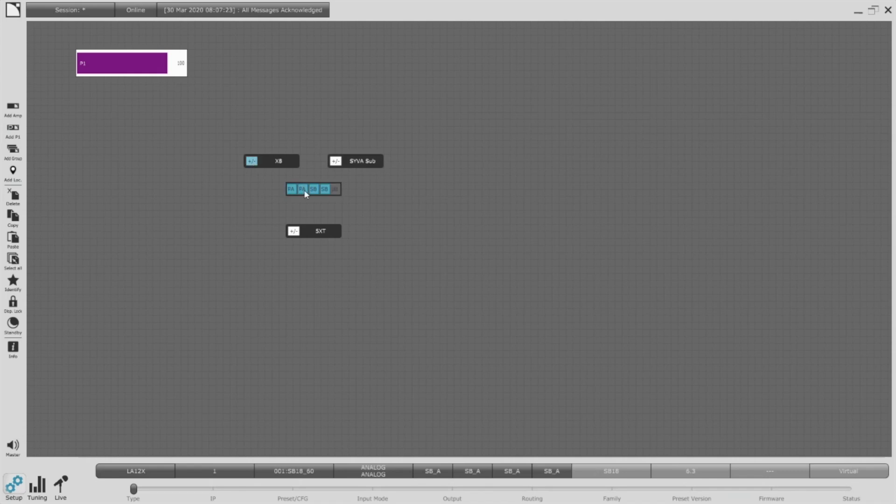
click(317, 189)
click(328, 189)
click(335, 161)
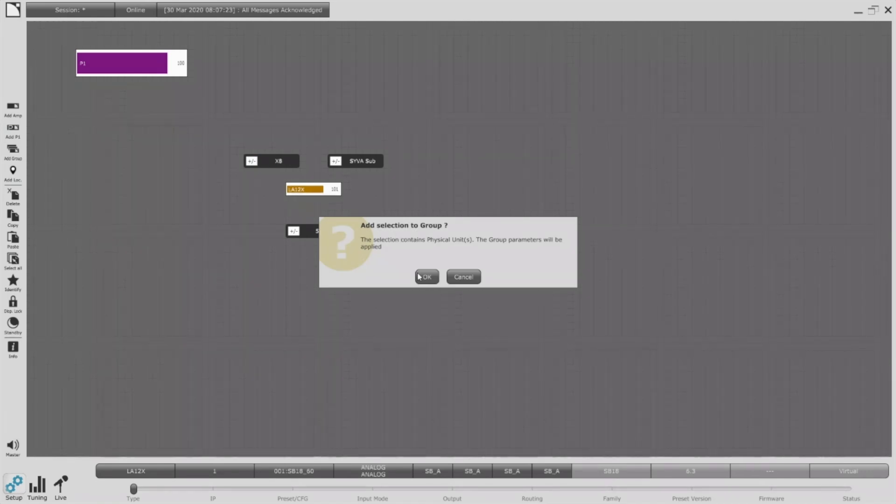
click(425, 277)
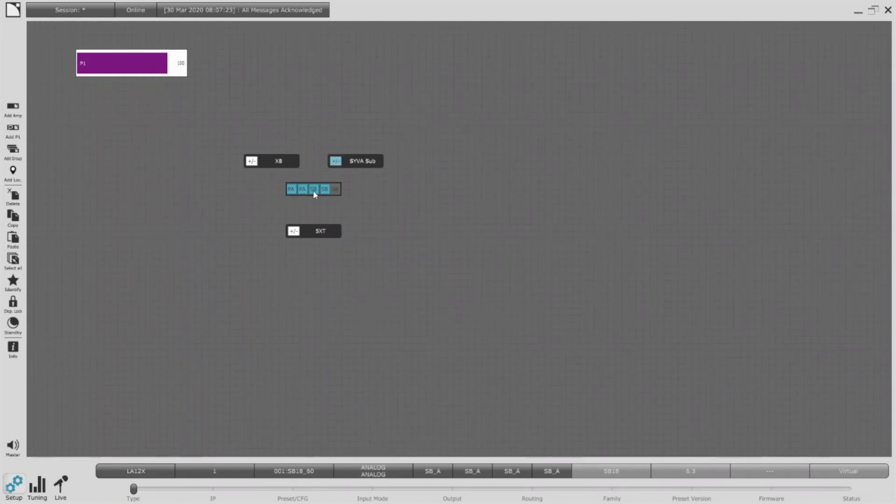
Assign LA12X output channels to the SYVA Sub and 5XT groups, accepting the group parameters for each
click(343, 162)
click(426, 275)
mouse_move(326, 188)
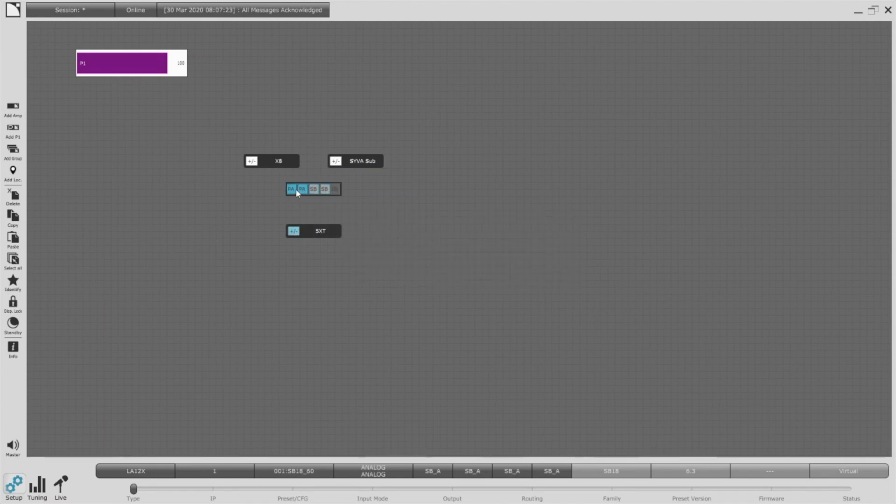
click(293, 231)
click(425, 276)
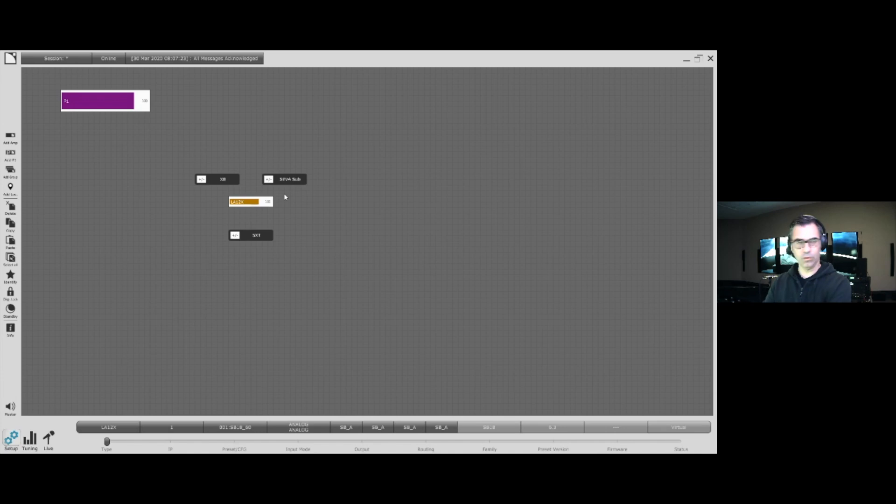
Create two groups named ALL and MAINS, and place ALL above the X8 and SYVA Sub groups
key(ctrl+g)
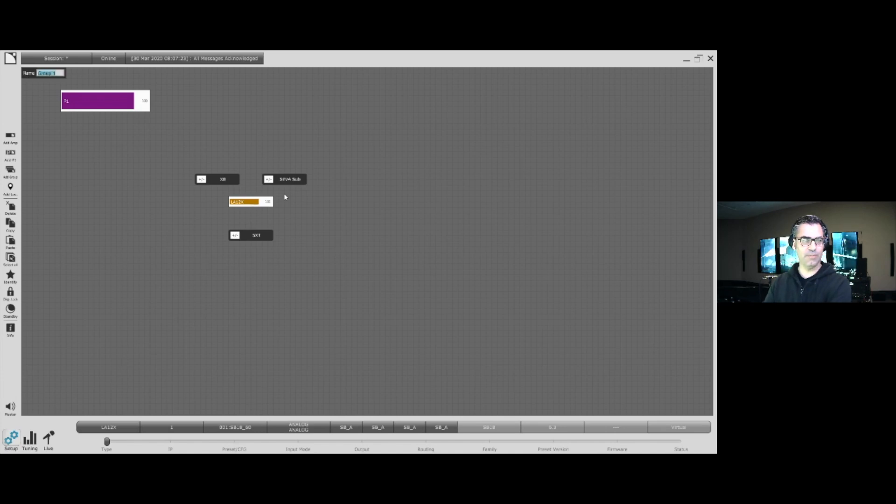
text(ALL)
key(Return)
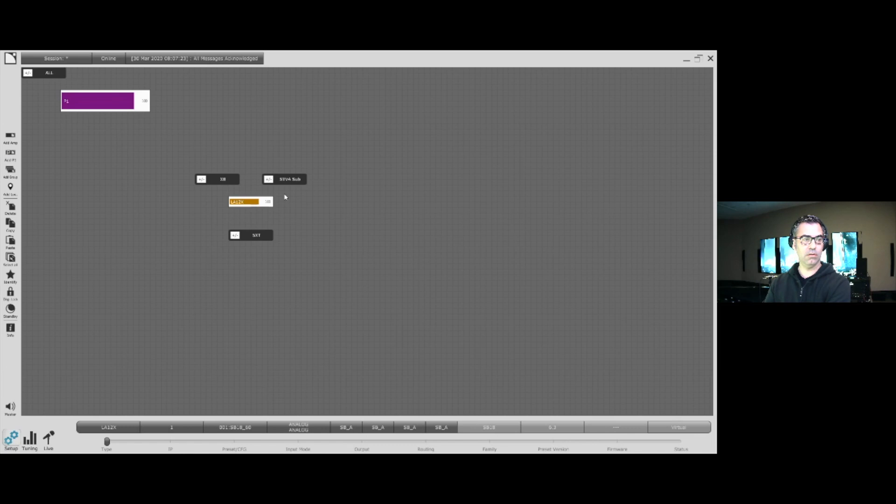
key(ctrl+g)
text(MAINS)
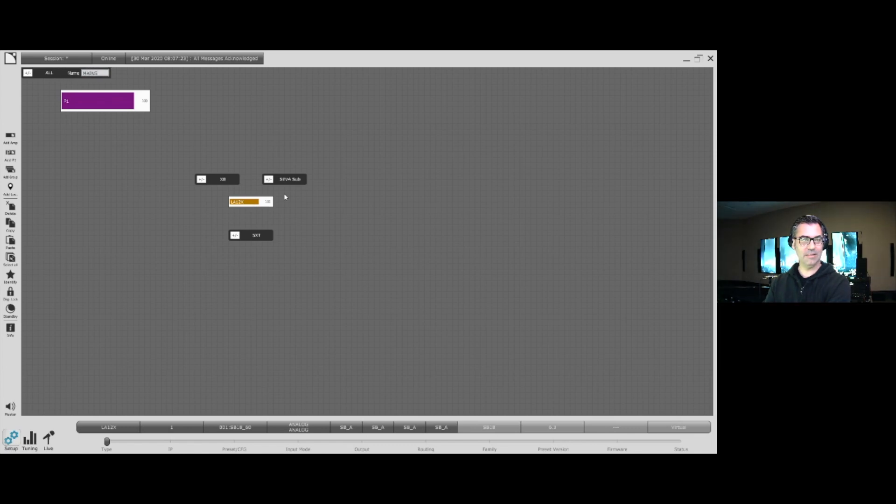
key(Return)
drag(45, 73, 252, 131)
click(72, 73)
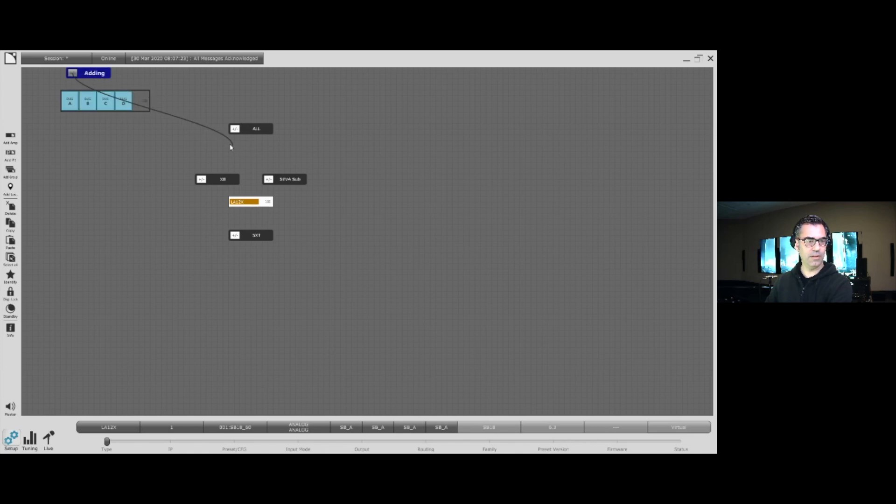
click(145, 99)
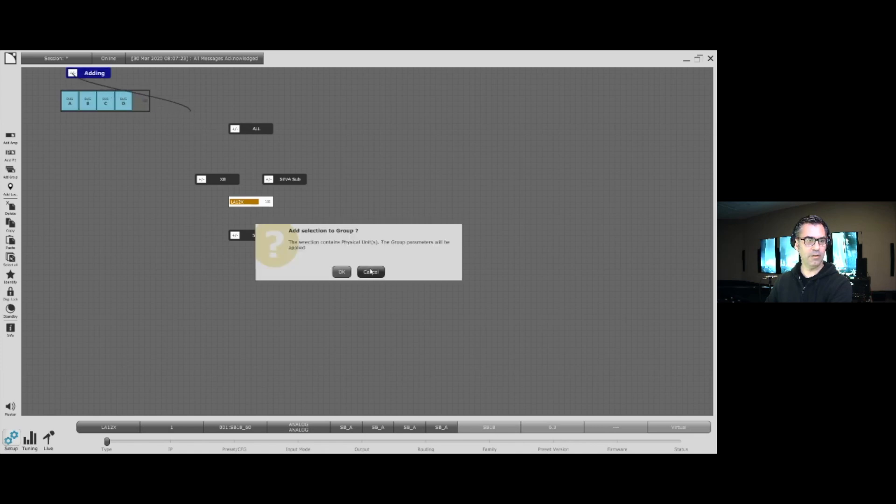
click(371, 273)
Place the MAINS group beneath ALL and add the X8 and SYVA Sub channels to it, accepting the group parameters
drag(89, 71, 250, 157)
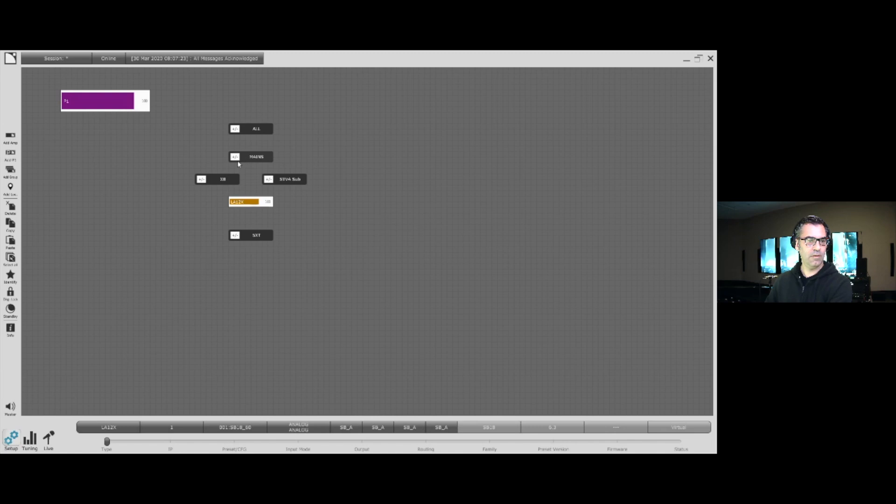
click(236, 156)
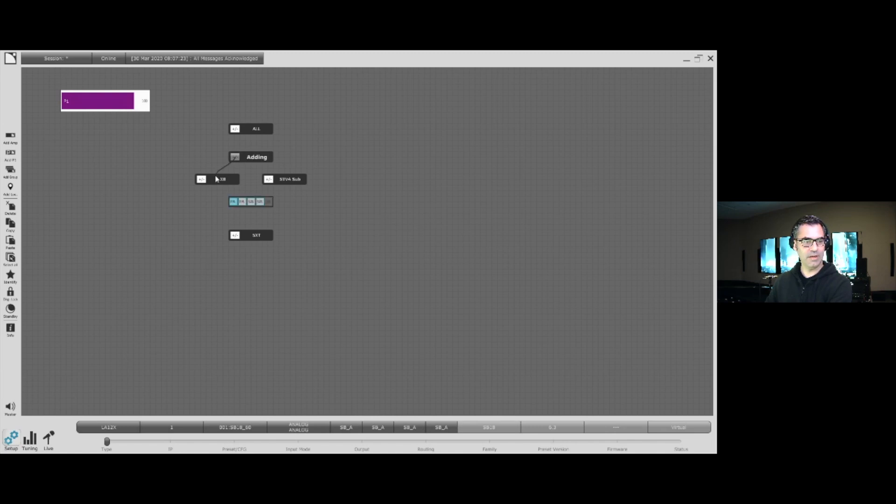
click(301, 181)
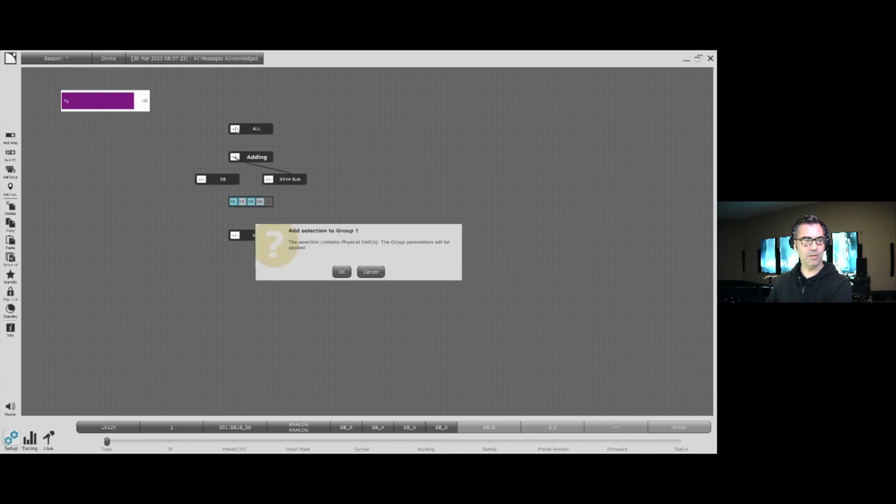
click(341, 272)
Add the MAINS and 5XT channels to the ALL group and accept applying the group parameters
click(235, 130)
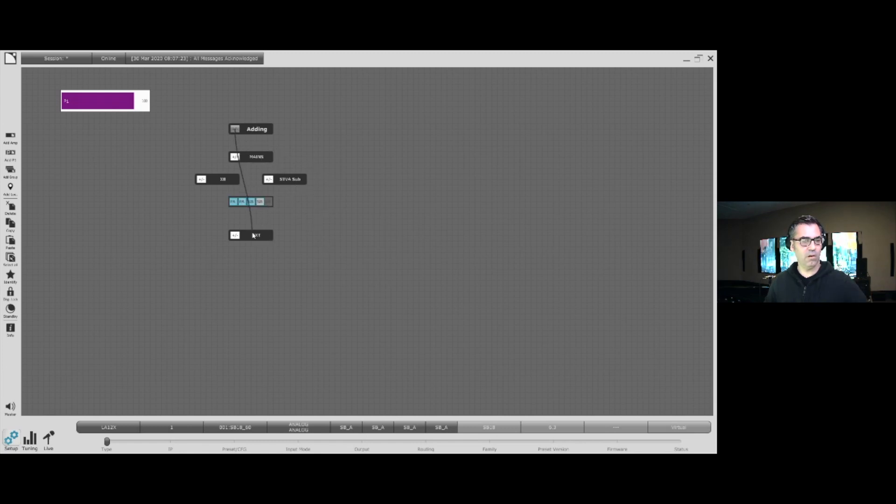
click(252, 235)
click(344, 272)
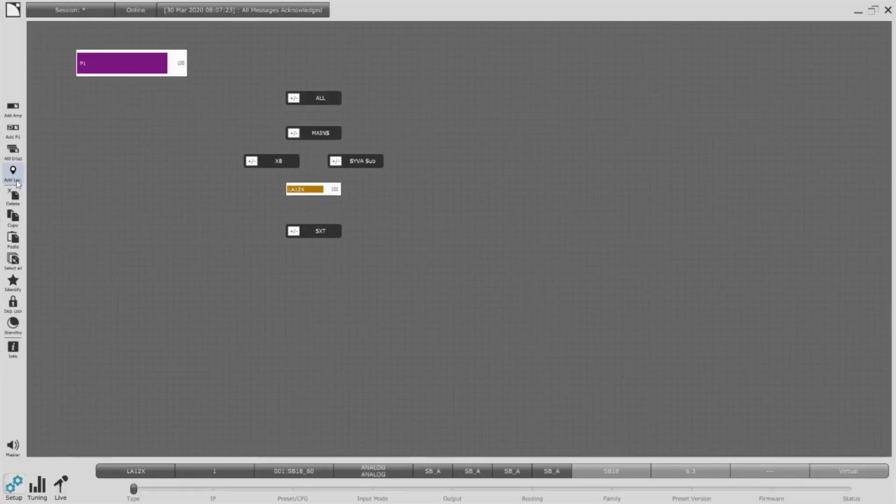
Create three measurement locations named FOH, FF and MID
click(17, 182)
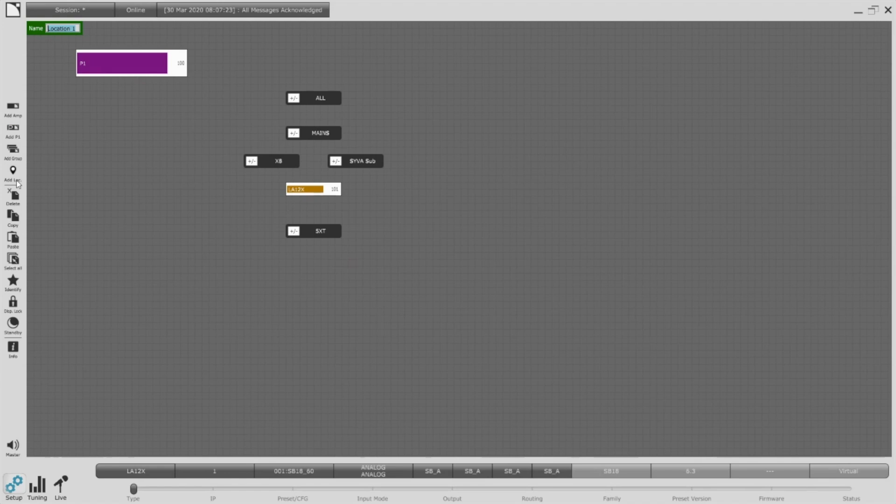
text(FOH)
key(Return)
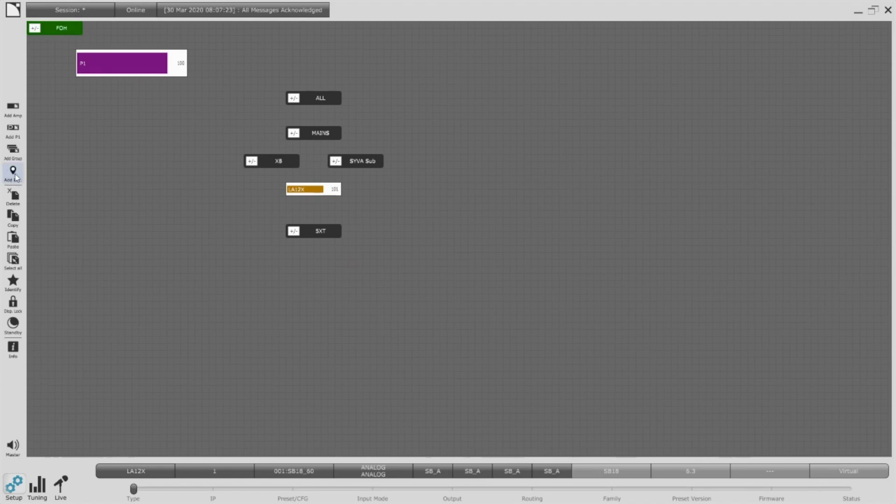
click(13, 173)
text(F)
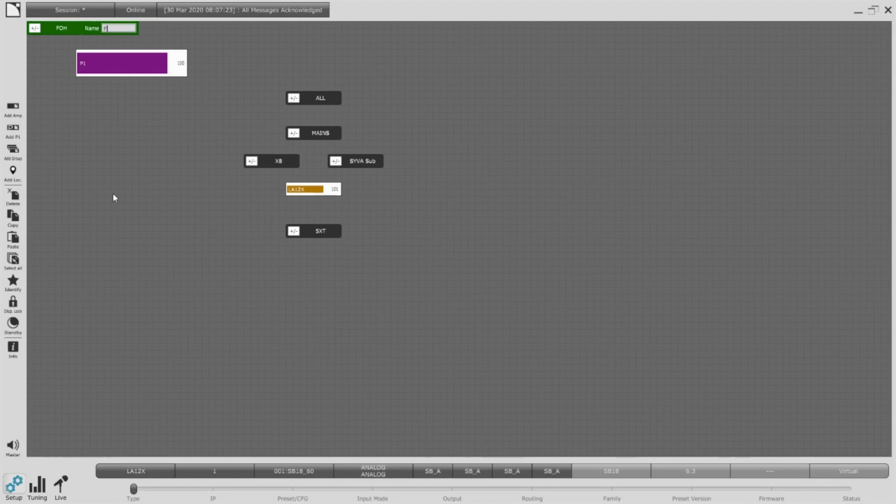
text(F)
key(Return)
click(13, 172)
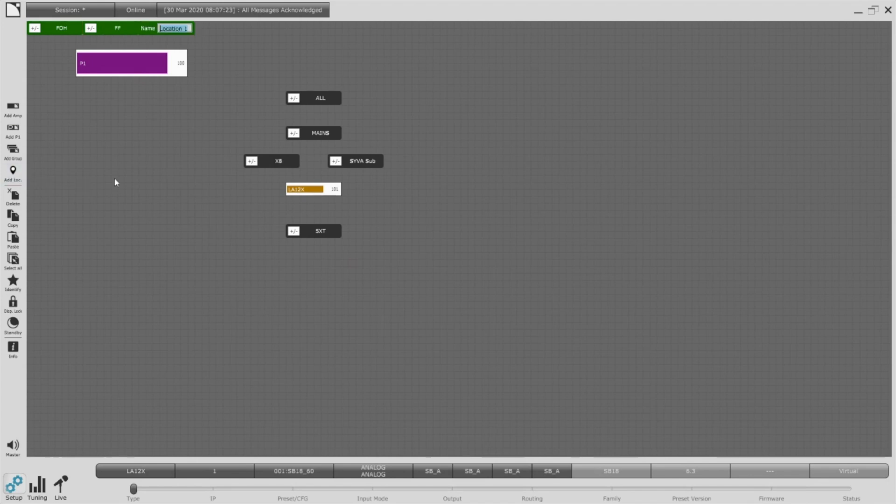
text(MID)
key(Return)
Arrange the FOH, FF and MID locations in a vertical column beside the ALL and MAINS groups
drag(77, 28, 440, 69)
drag(124, 26, 432, 97)
drag(177, 28, 457, 133)
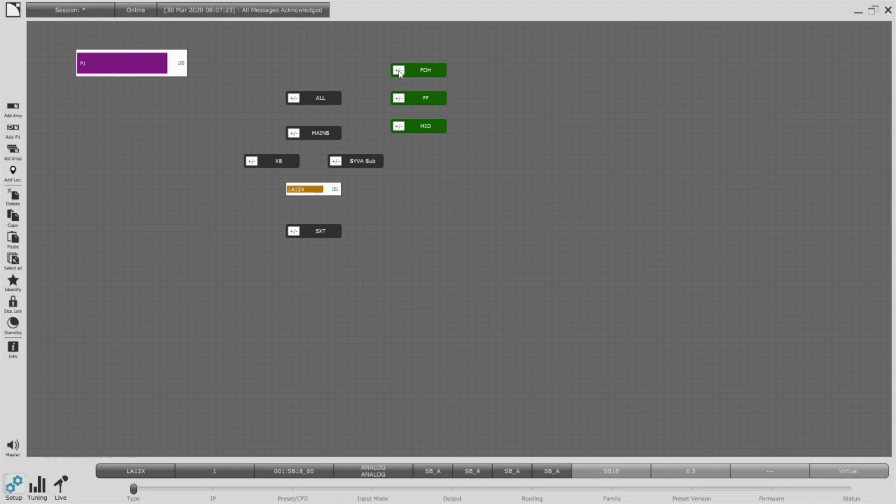
Associate the FOH location with X8 and SYVA Sub, and the FF and MID locations with X8, SYVA Sub and 5XT
drag(399, 74, 375, 66)
drag(343, 65, 327, 231)
drag(399, 100, 381, 110)
drag(373, 156, 316, 225)
drag(403, 123, 321, 236)
mouse_move(398, 70)
mouse_down()
mouse_move(326, 226)
mouse_move(400, 71)
mouse_up()
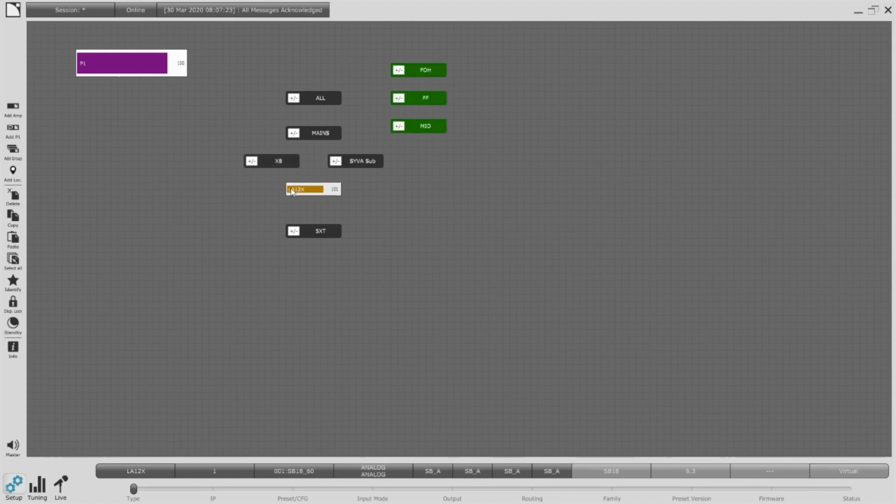
mouse_move(373, 165)
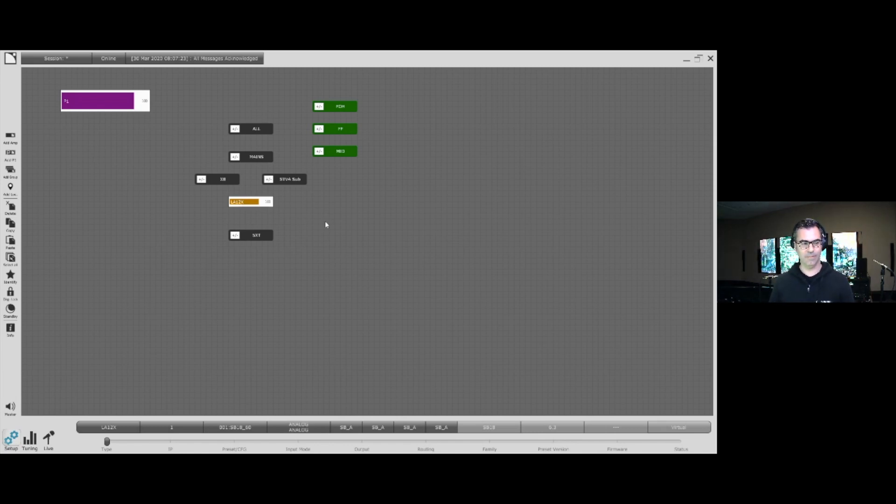
Set the LA12X's AVB input stream to P1 (1:AVB out), check its input mode settings and close them
click(143, 103)
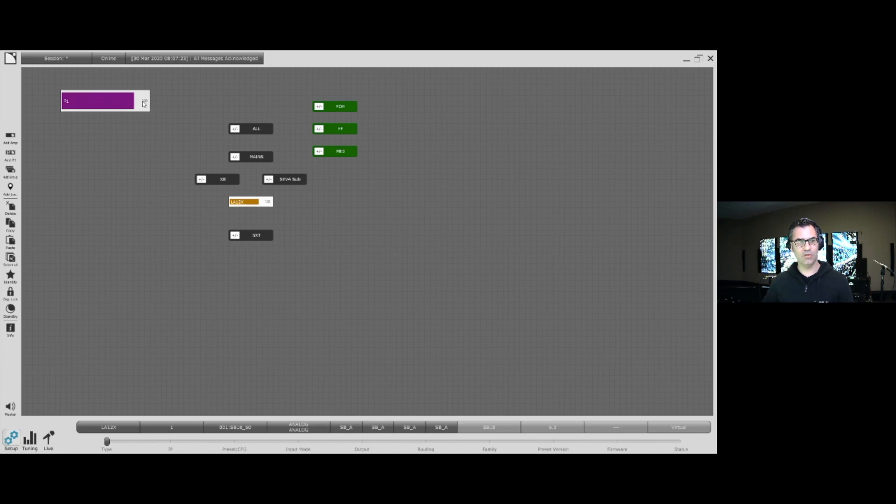
click(269, 203)
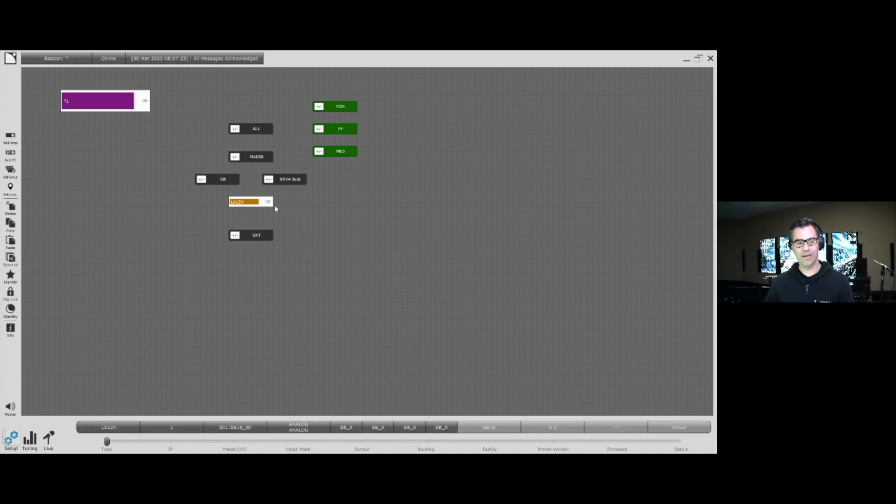
click(324, 424)
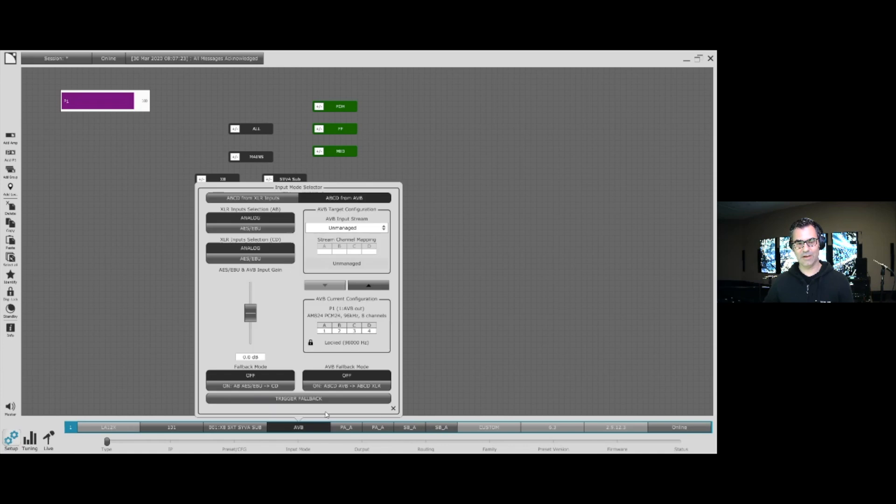
click(383, 228)
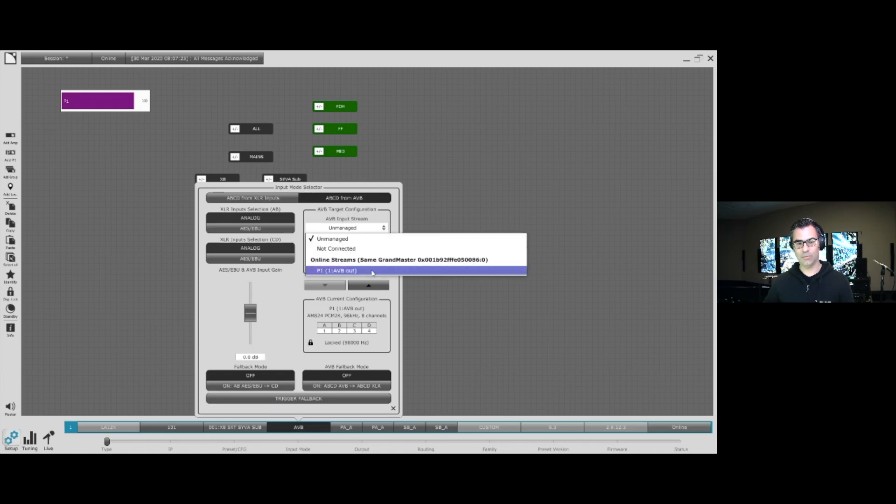
click(373, 271)
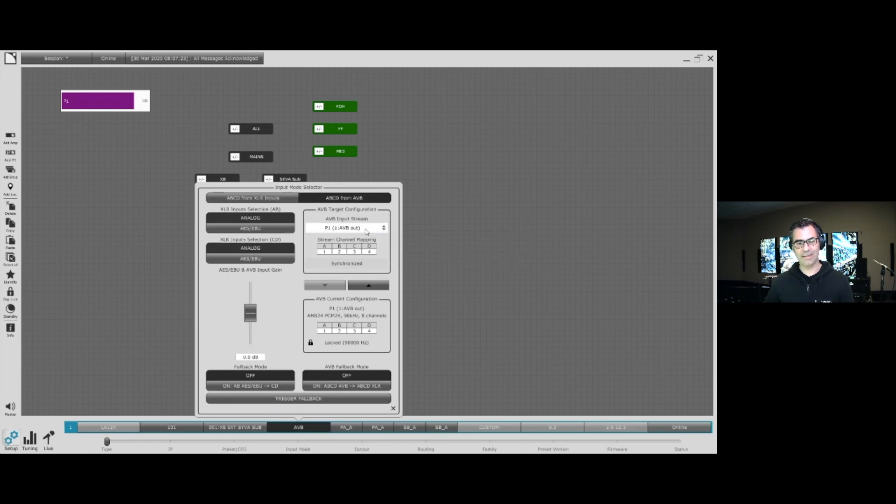
click(442, 236)
click(254, 206)
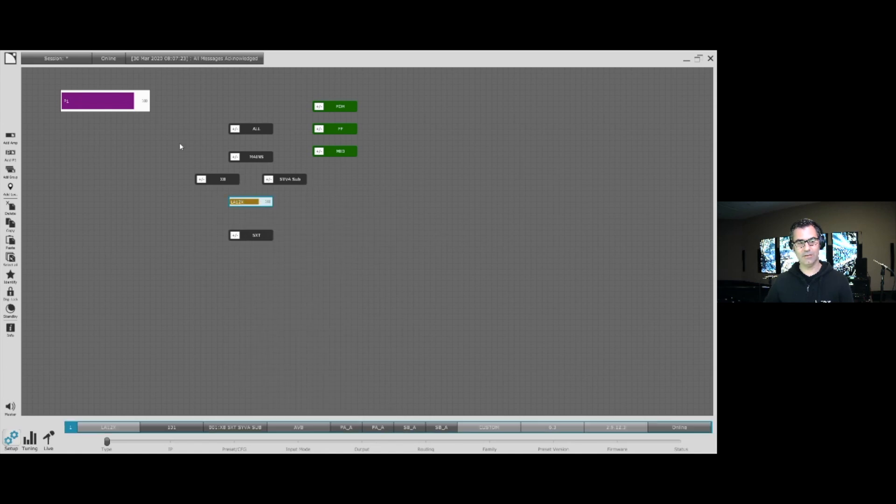
click(298, 427)
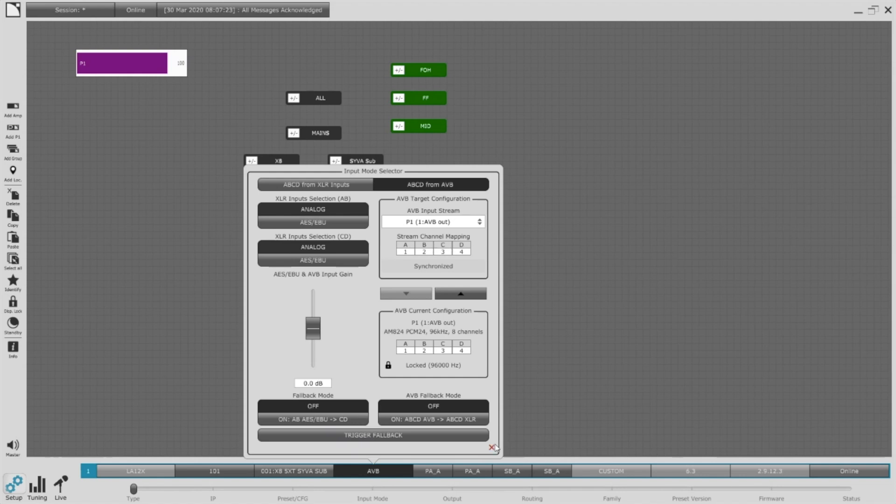
click(491, 447)
Set the P1's AVB talker target configuration to Managed and check the P1's input mode settings
click(186, 70)
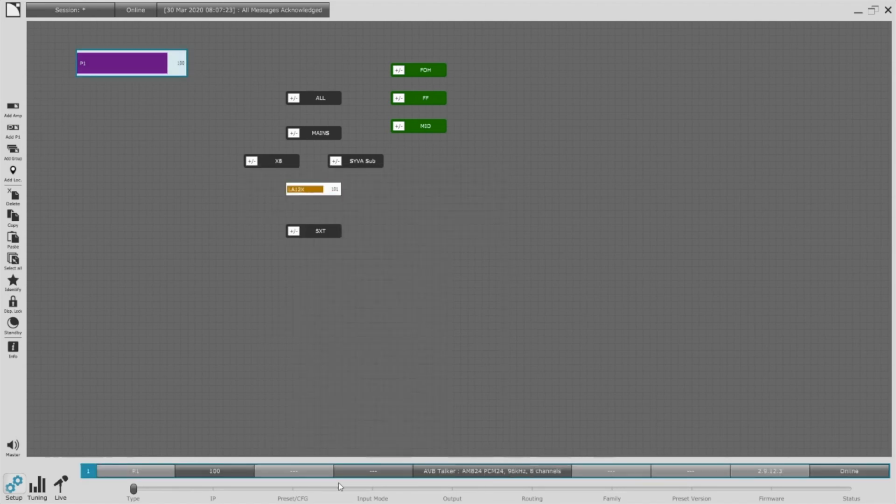
click(451, 474)
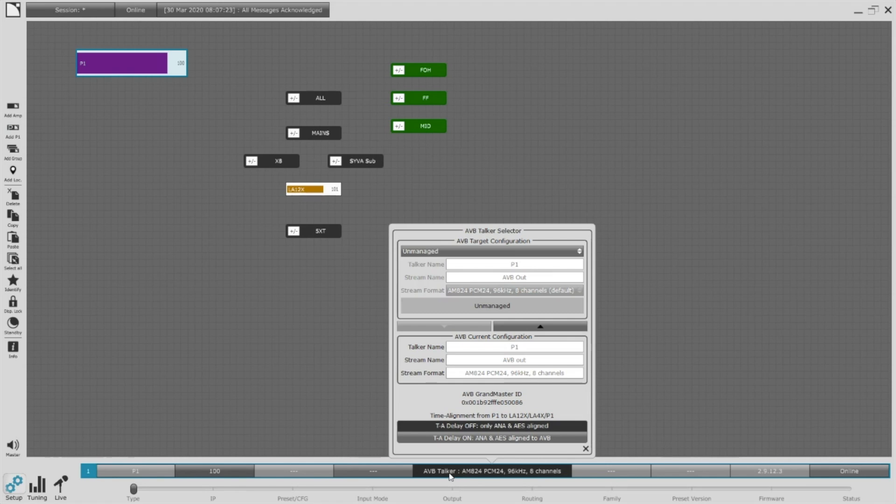
click(500, 252)
click(497, 277)
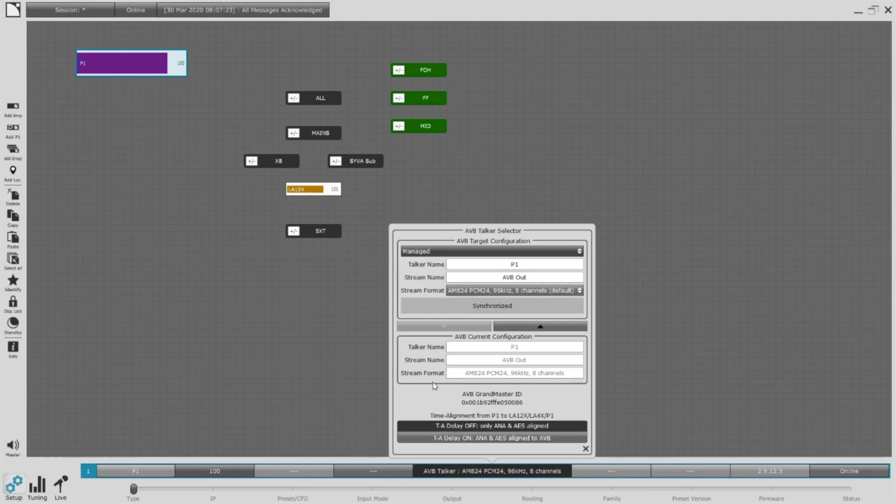
click(423, 469)
click(397, 469)
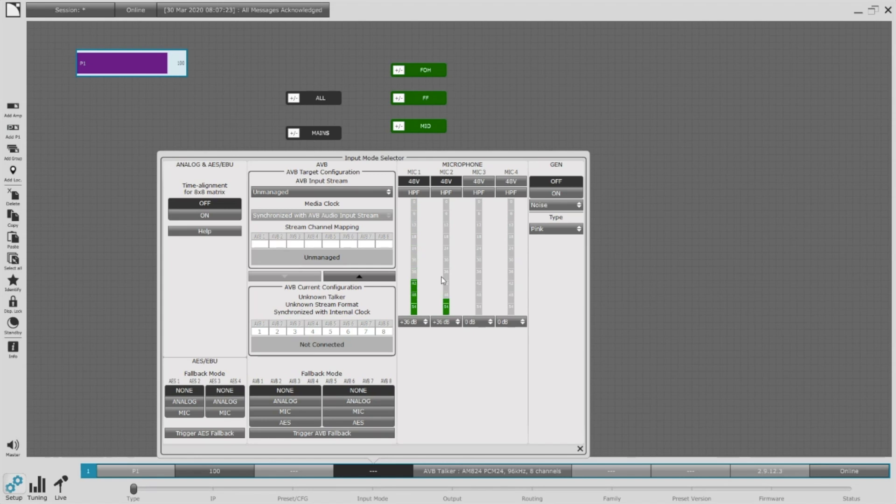
click(579, 449)
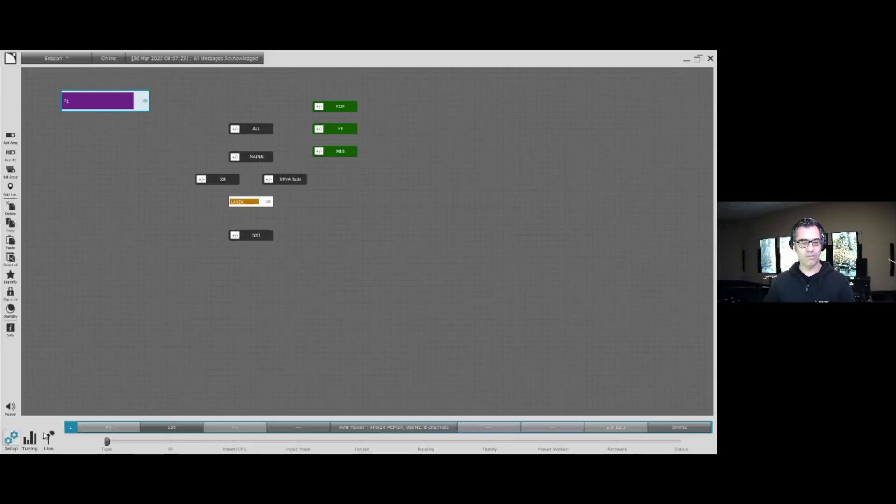
Show the M1 measurement view for tuning and enlarge its area upward
click(31, 441)
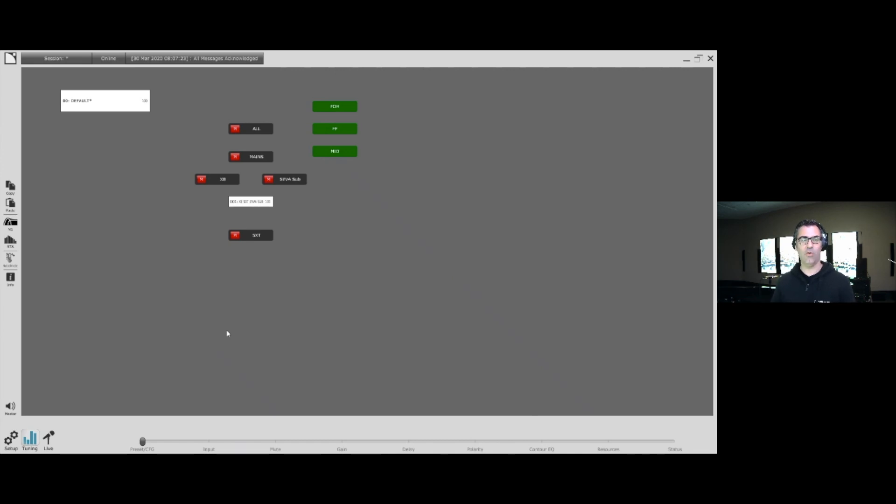
click(14, 227)
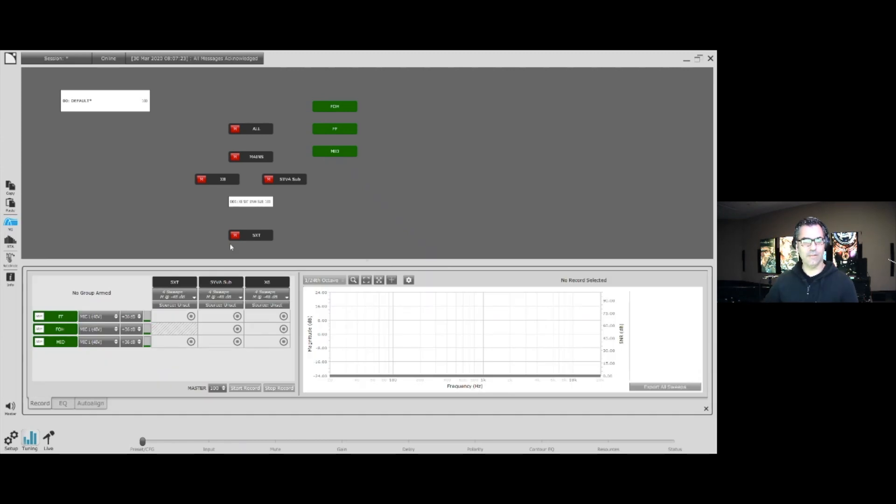
drag(369, 262, 368, 192)
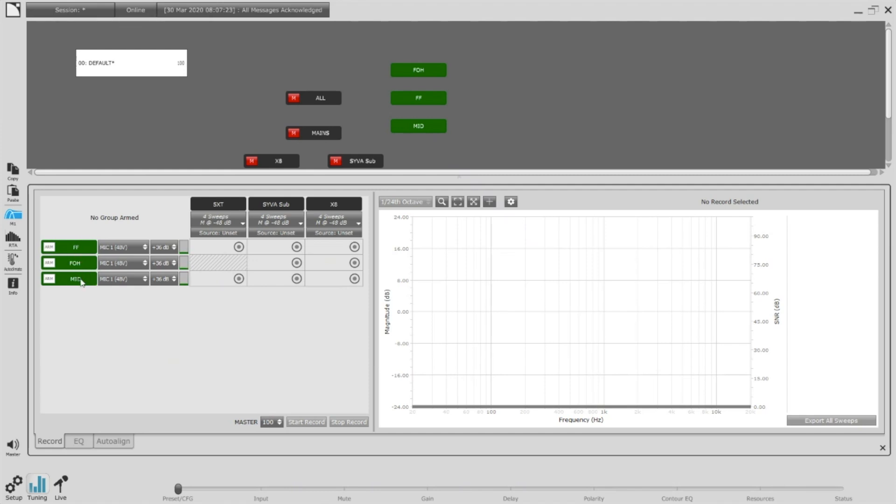
Select MIC 1 (48V) for the FF location and MIC 2 (48V) for the MID location
click(145, 249)
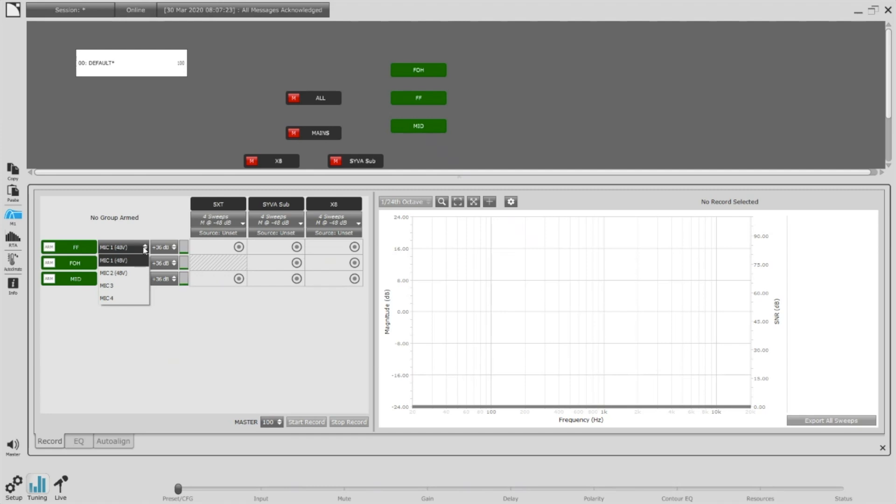
click(140, 260)
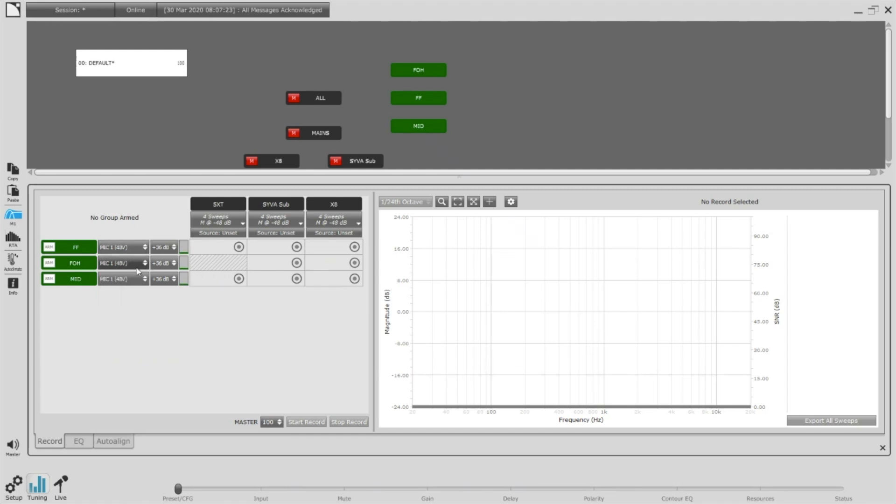
click(144, 280)
click(128, 306)
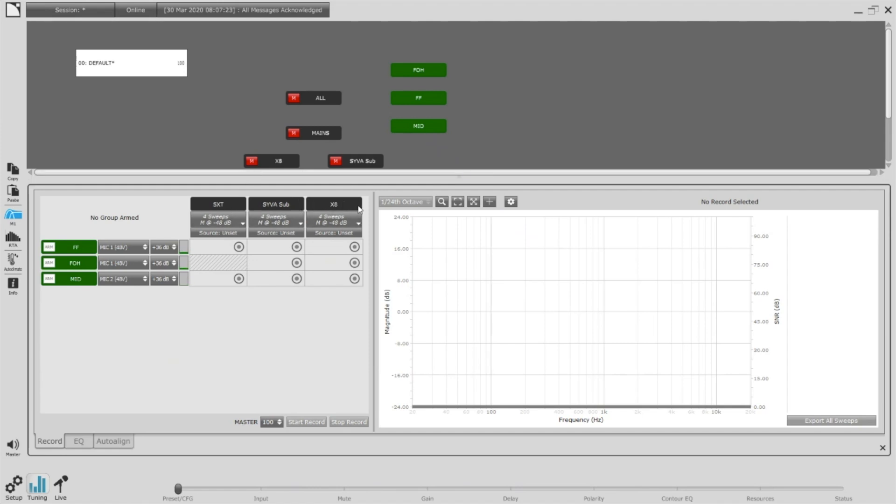
Set the X8 group's number of sweeps to 1 and return it to 4 sweeps
click(353, 223)
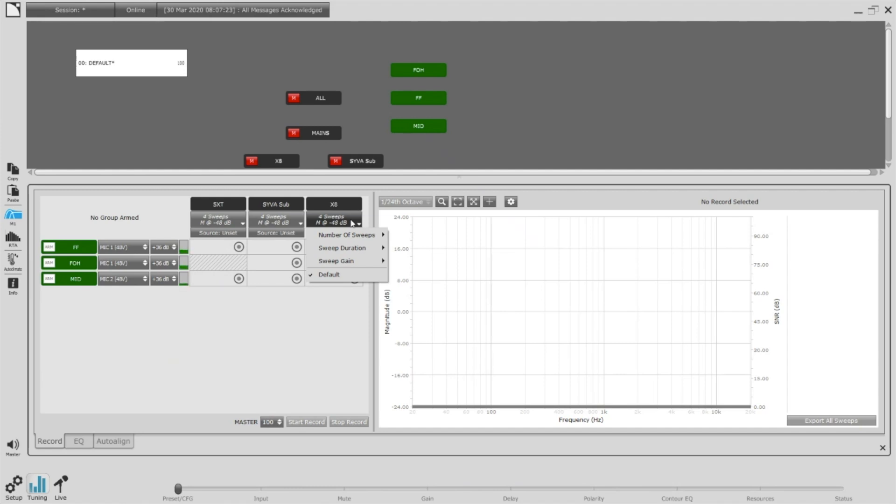
mouse_move(357, 238)
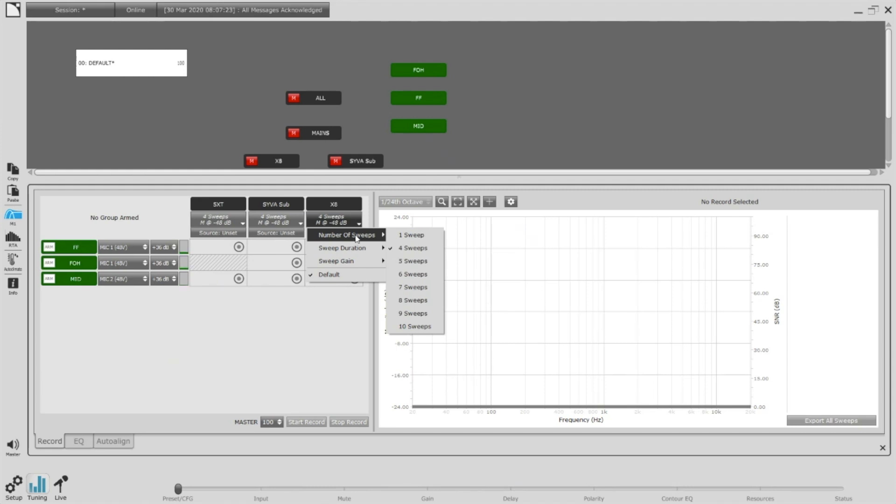
click(434, 235)
click(324, 217)
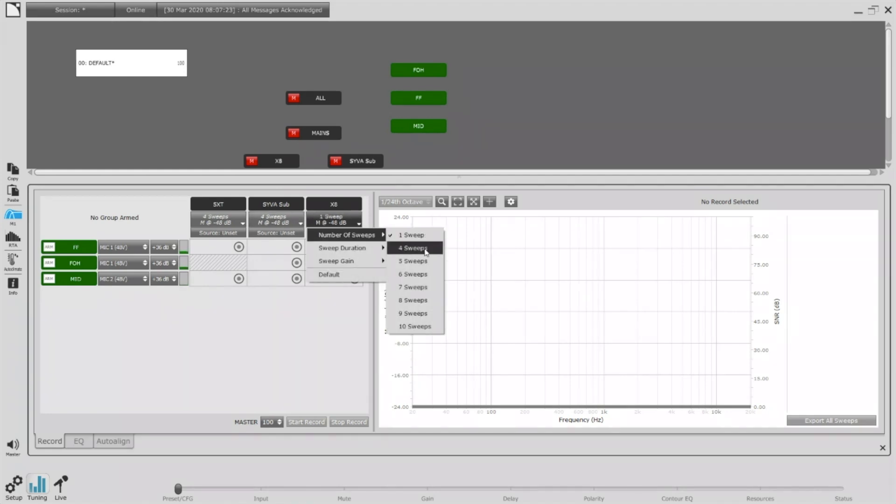
click(426, 248)
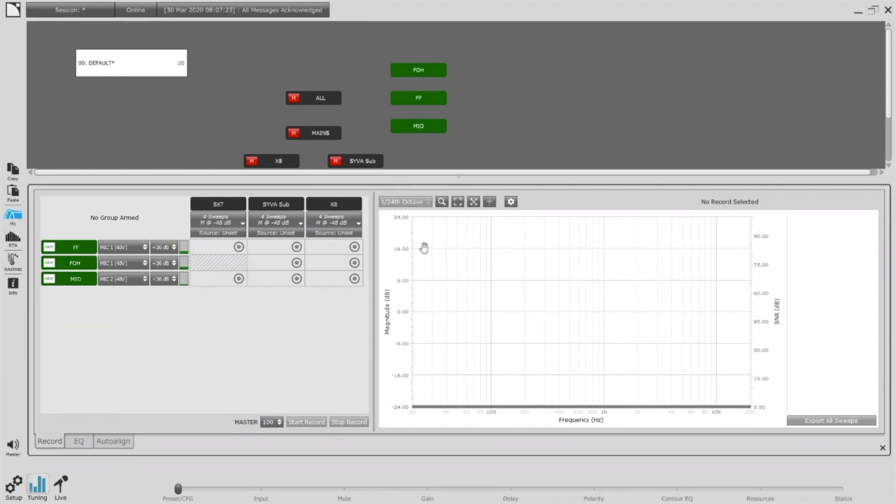
Set the sweep gain to -42 dB for the X8 group and -36 dB for the SYVA Sub group
click(357, 223)
mouse_move(367, 255)
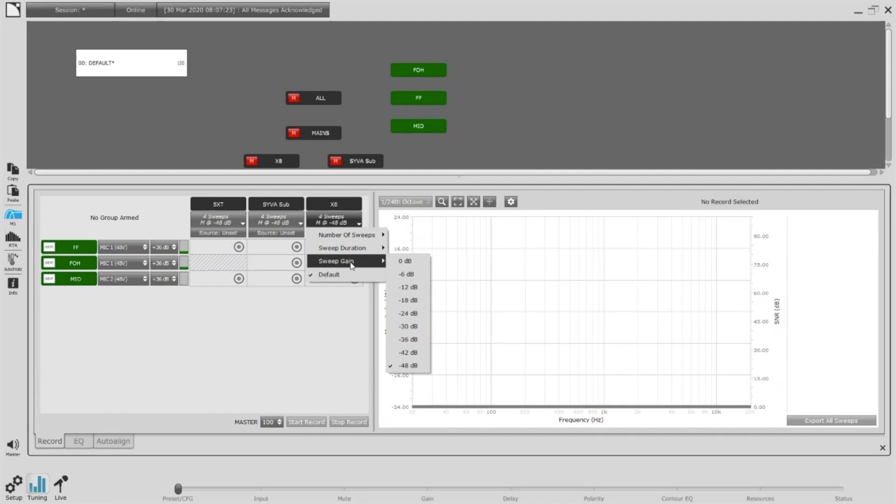
click(408, 353)
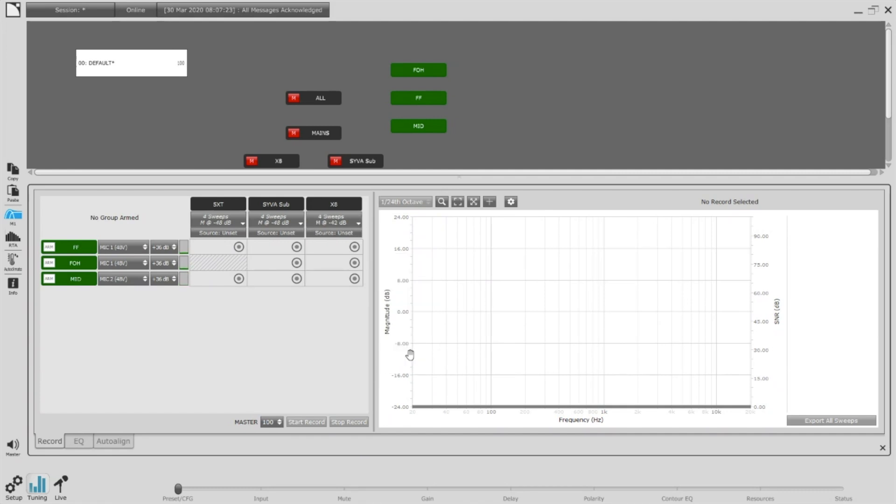
click(284, 225)
mouse_move(319, 261)
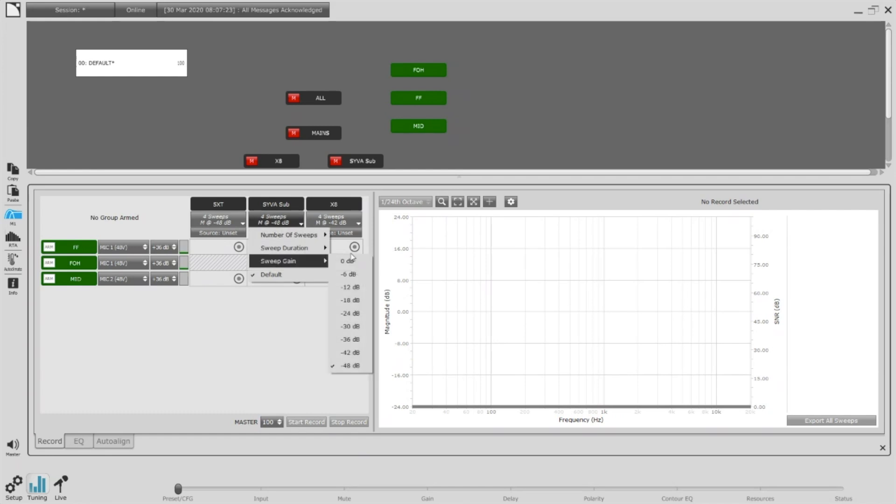
click(350, 339)
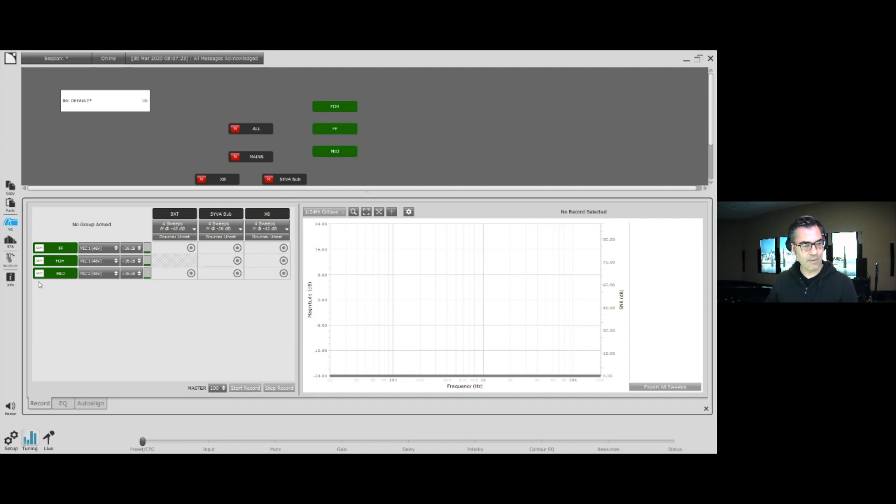
Arm the FOH and MID locations and assign AVB 1 as the generator source for SXT, SYVA Sub and X8
click(39, 260)
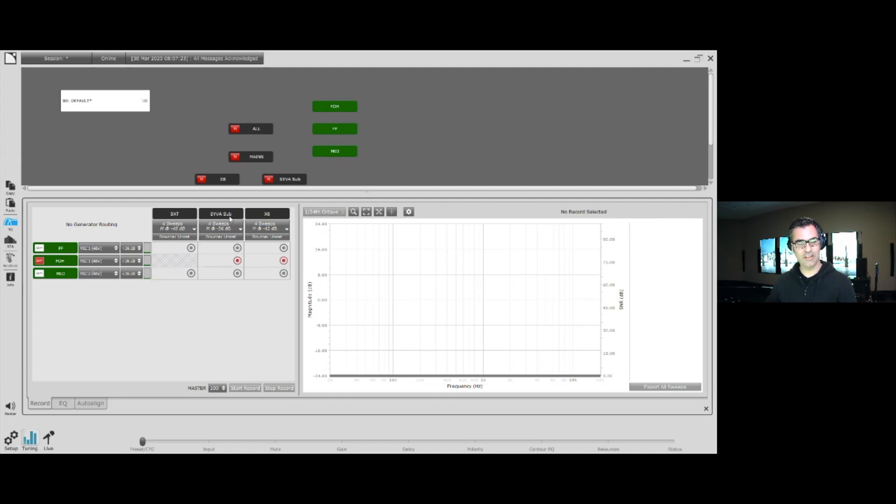
click(39, 274)
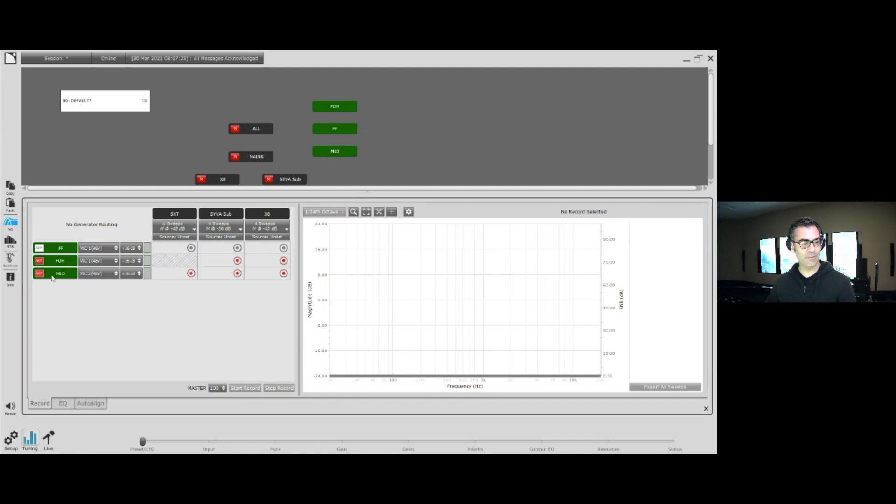
click(183, 236)
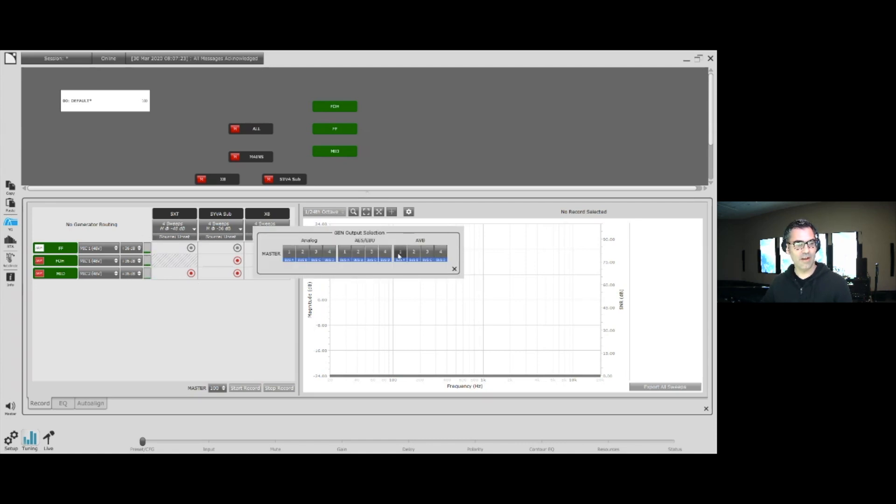
click(454, 269)
click(229, 237)
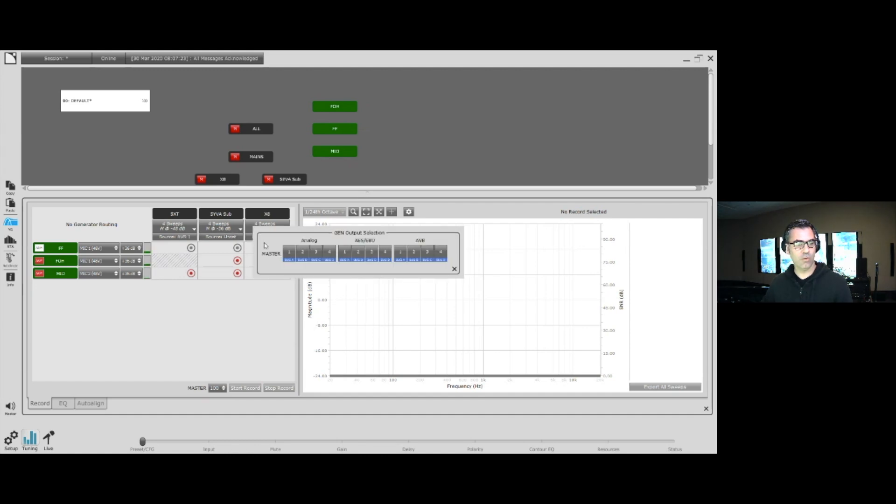
click(454, 269)
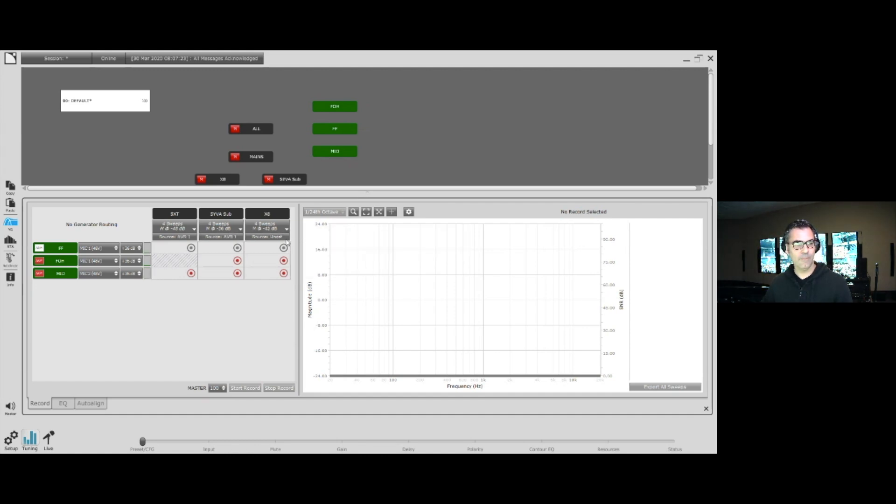
click(283, 238)
click(400, 255)
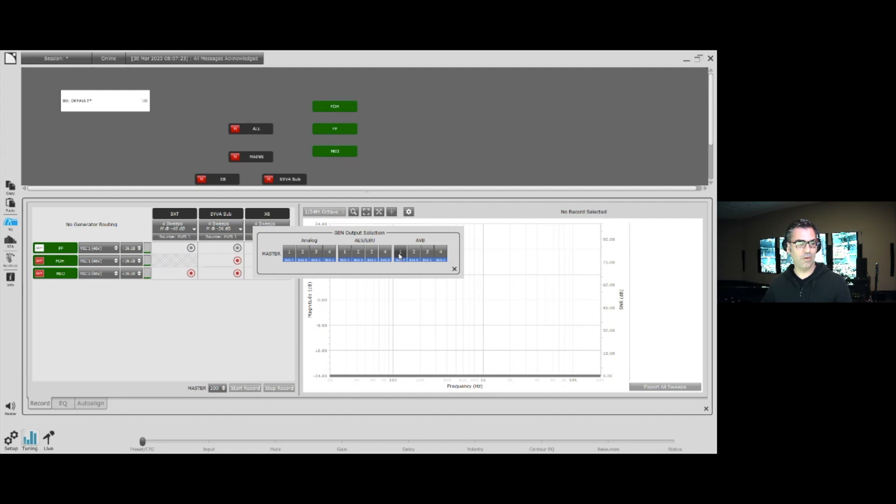
click(399, 255)
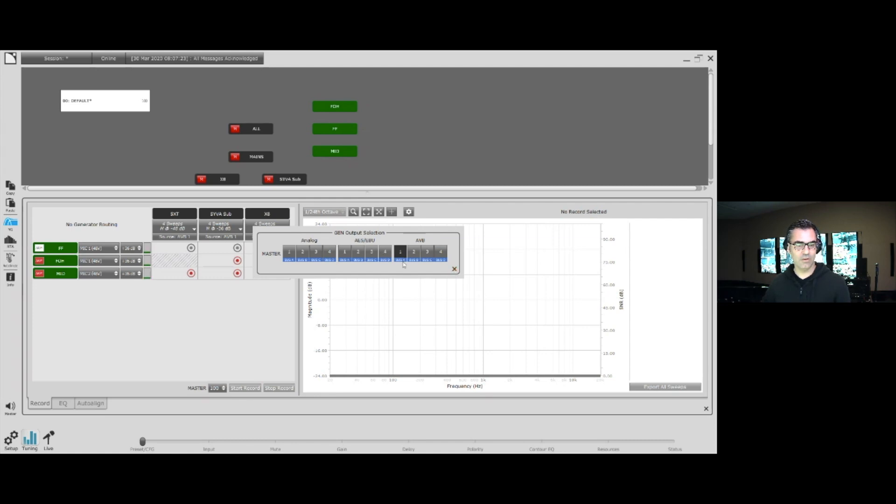
click(454, 269)
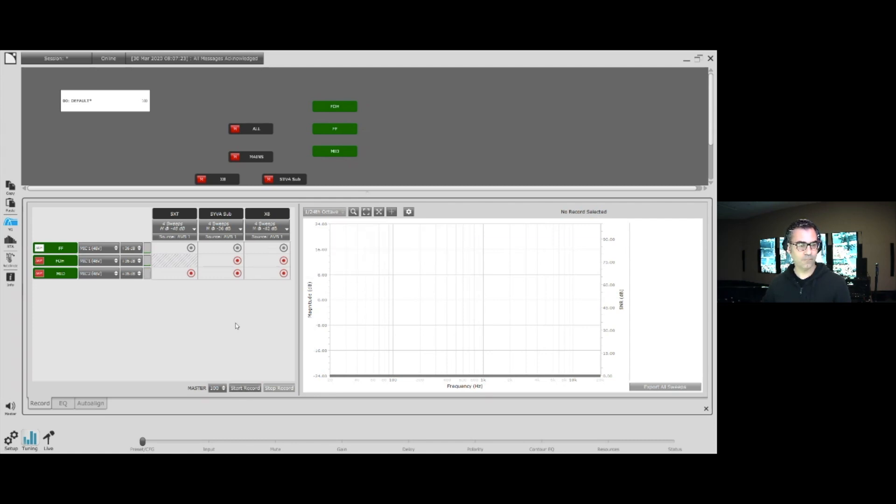
Record the sweeps at the armed FOH and MID locations and widen the record table to show all its columns
click(251, 389)
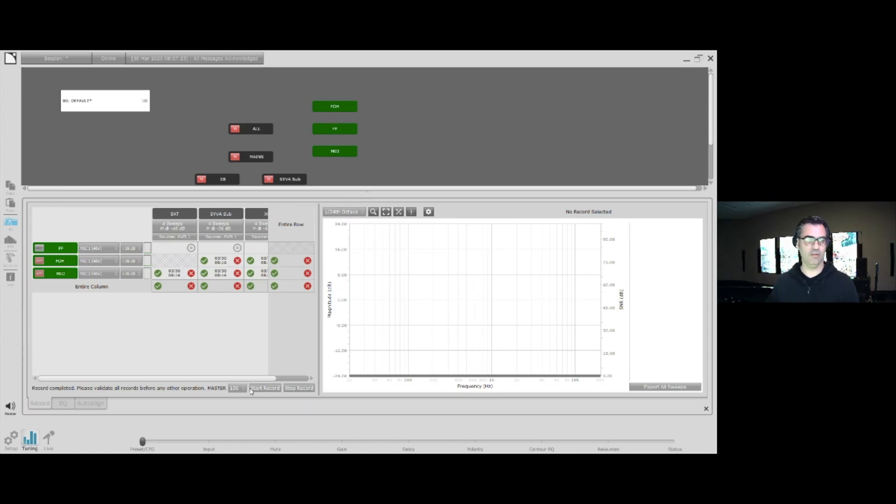
drag(319, 356, 342, 353)
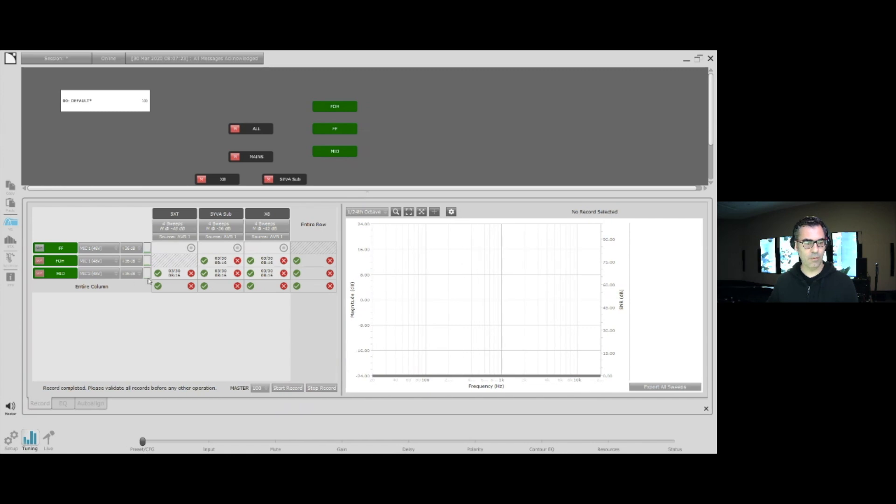
Inspect the SXT at MID record by excluding and re-including sweeps 2, 3 and 4, and validate the record
click(174, 276)
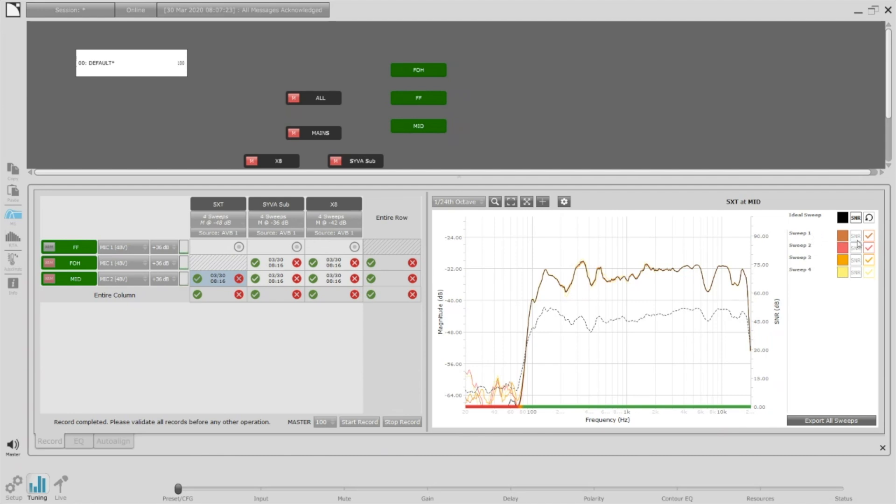
click(869, 249)
click(869, 260)
click(869, 272)
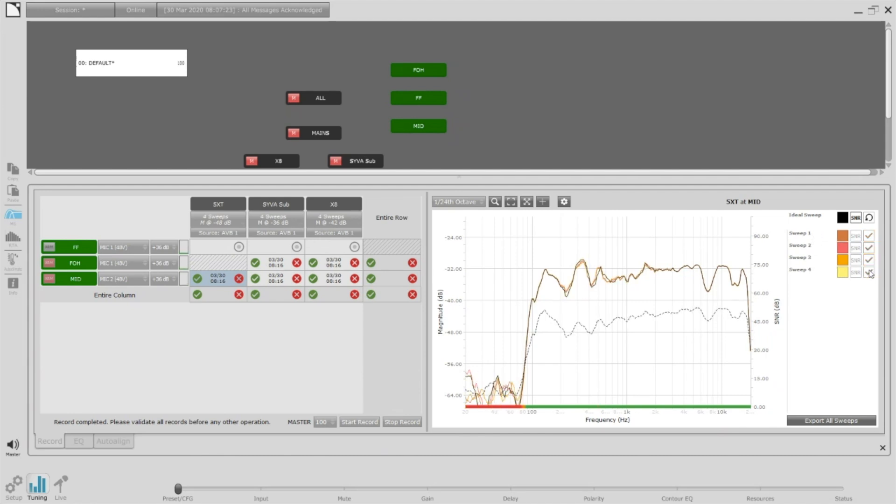
click(869, 272)
click(870, 261)
click(869, 249)
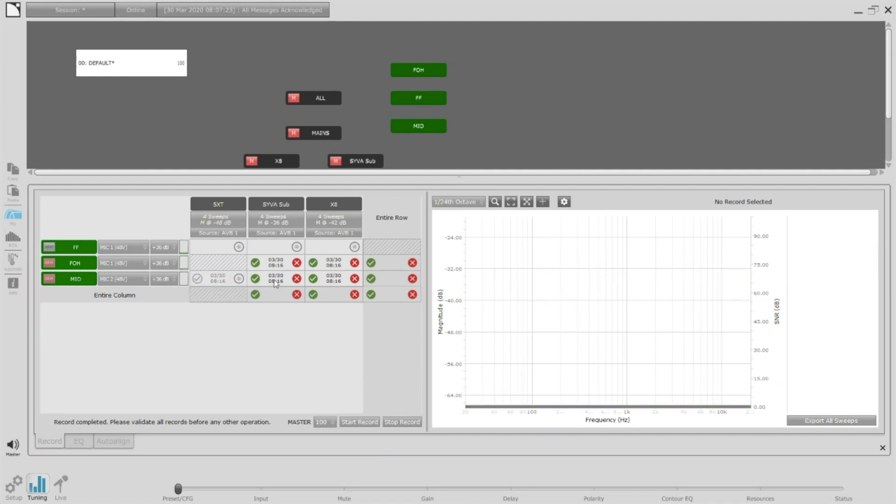
Review the SYVA Sub responses at FOH and MID and validate both records
click(279, 264)
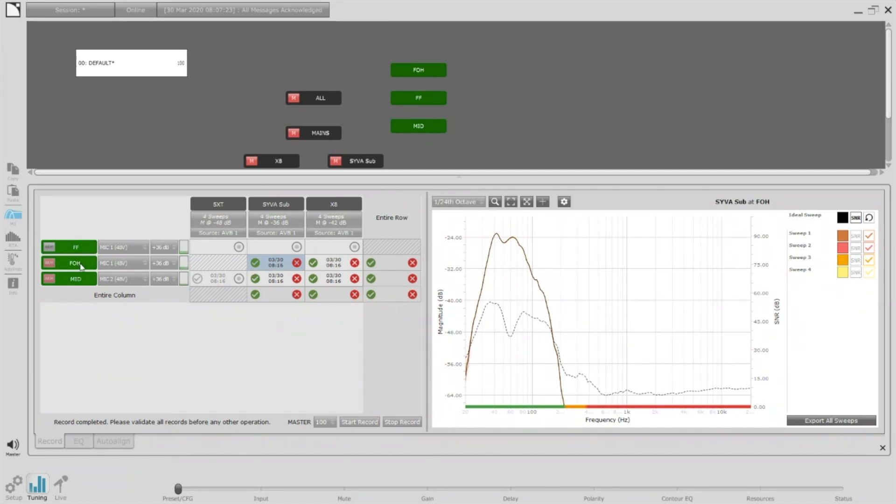
drag(628, 303, 650, 319)
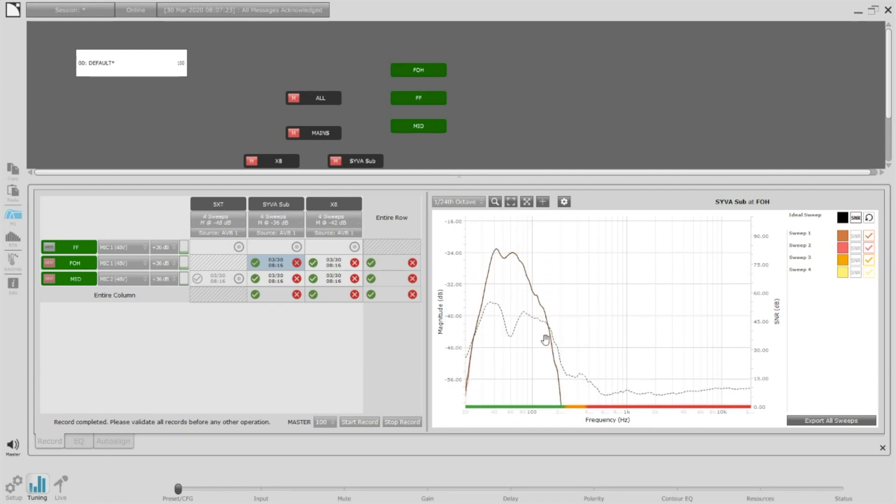
click(255, 263)
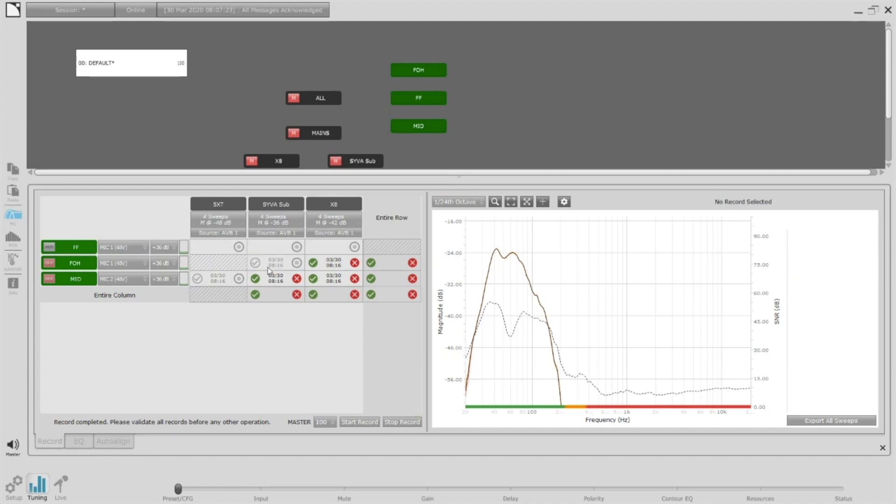
click(274, 277)
drag(588, 307, 607, 286)
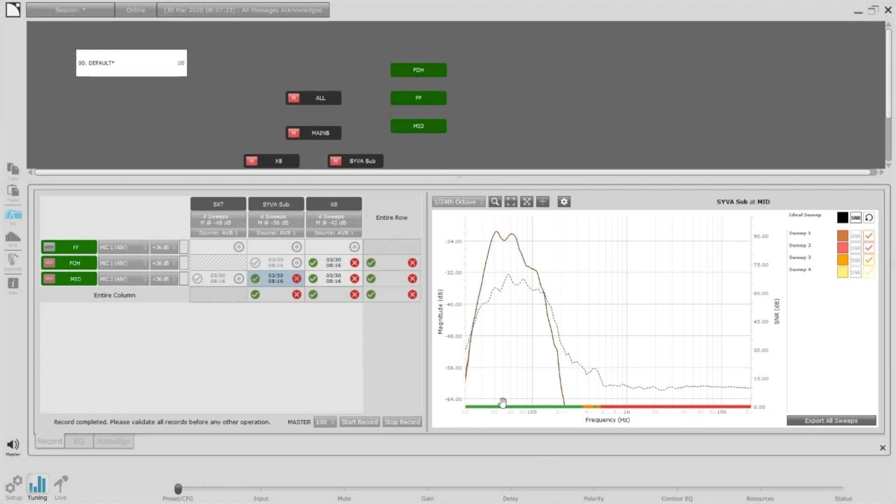
click(255, 279)
Review the X8 responses at FOH and MID and validate the entire X8 column
click(329, 262)
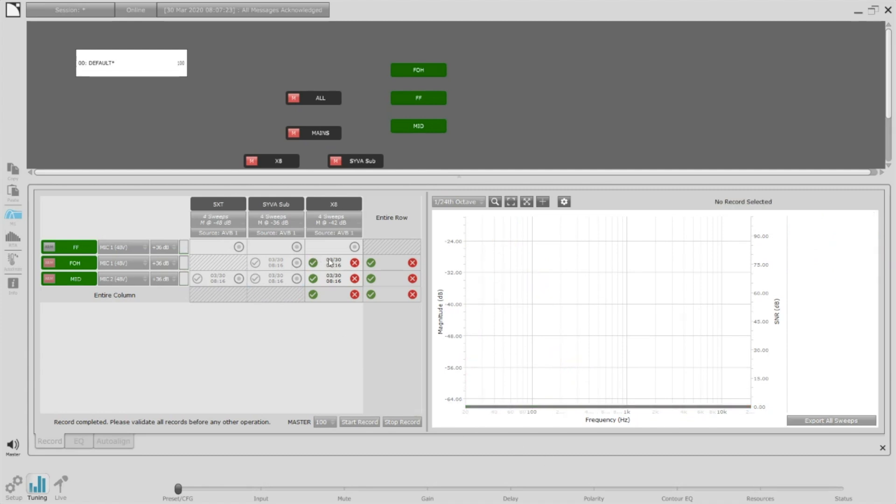
drag(598, 295, 612, 375)
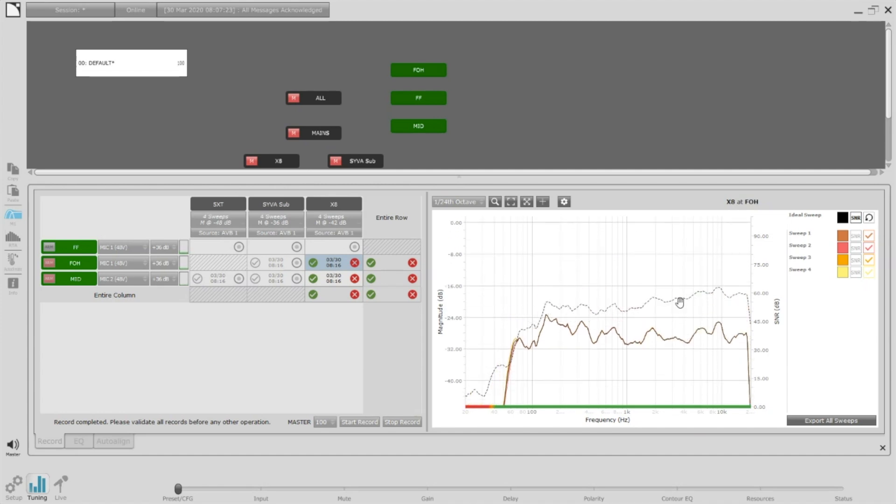
click(339, 284)
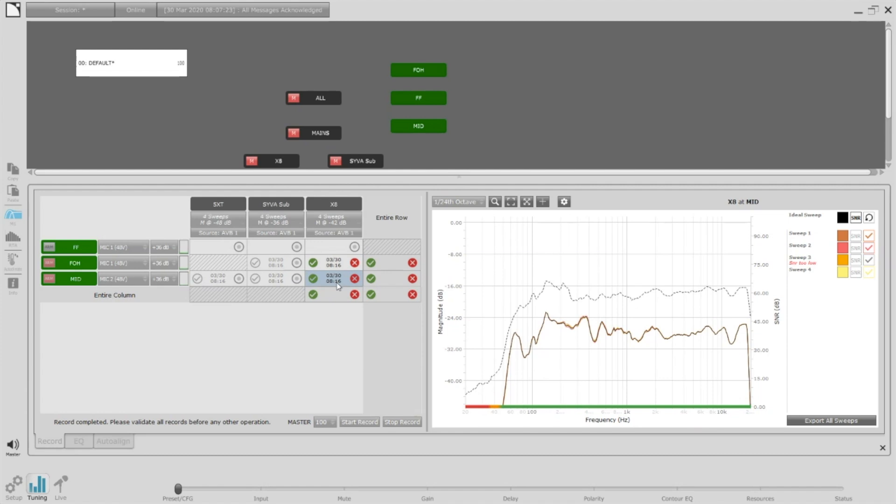
click(314, 294)
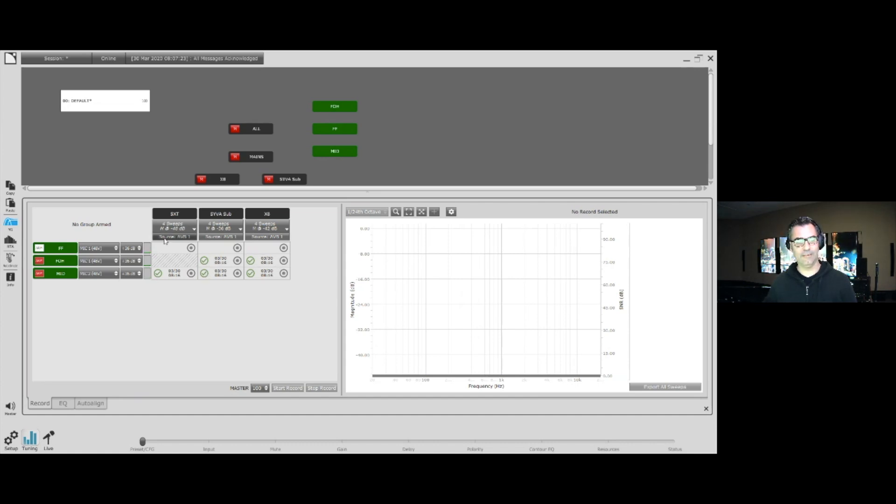
Arm the FF location for recording and disarm FOH and MID
click(39, 247)
click(39, 261)
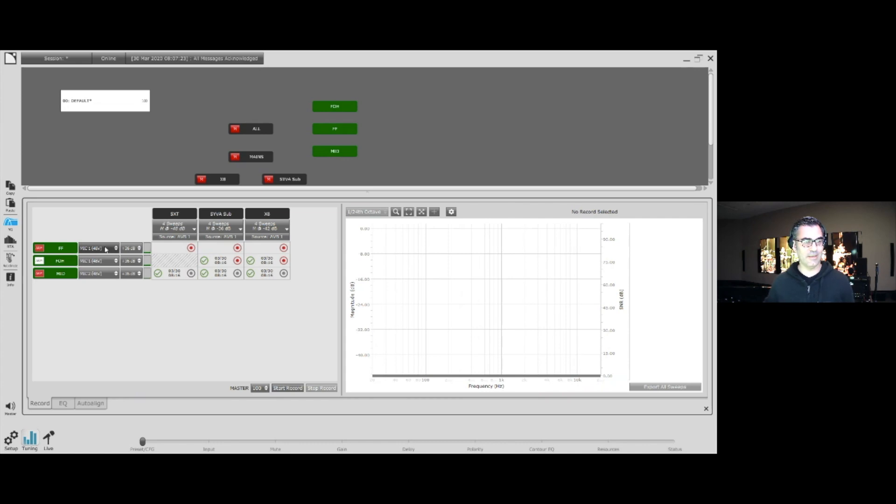
click(40, 274)
Set the number of sweeps to 1 for the SXT and SYVA Sub groups
click(195, 230)
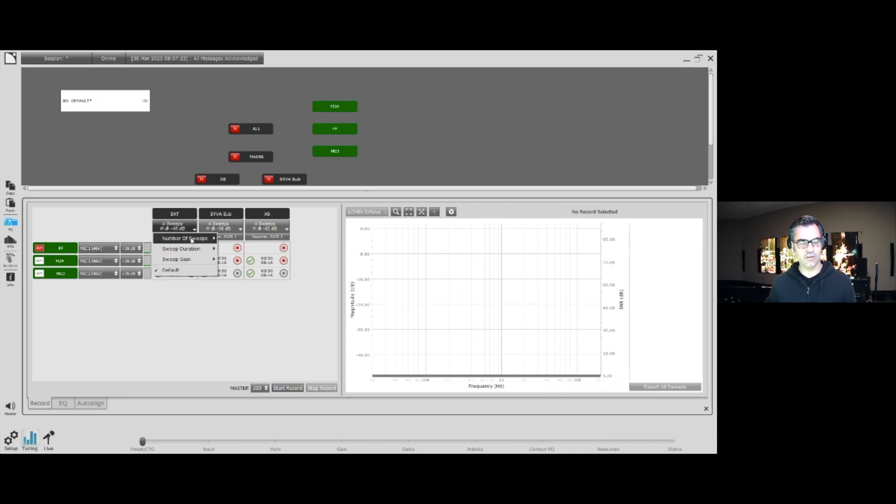
click(240, 240)
click(228, 227)
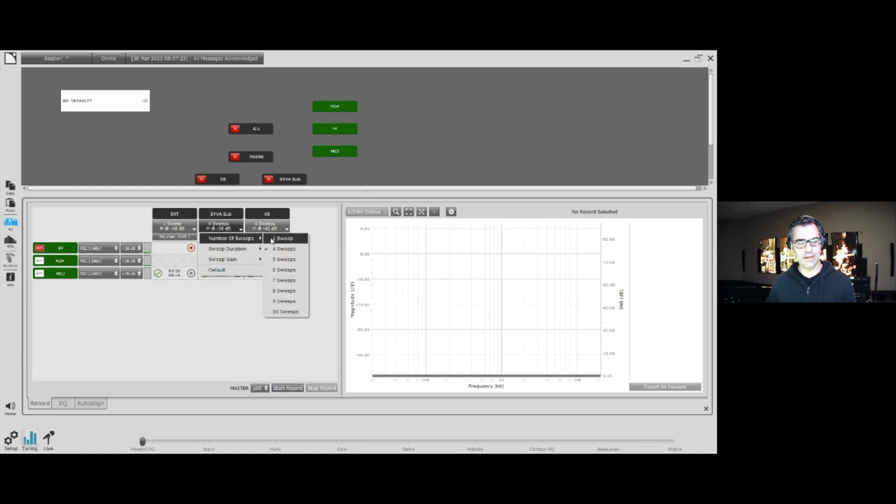
click(285, 239)
click(275, 227)
click(311, 240)
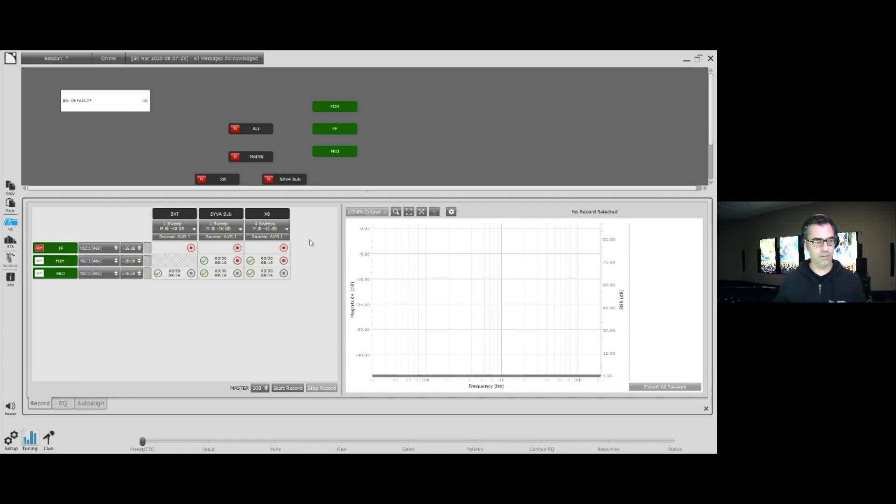
Record the sweeps at the FF location and examine the SXT at FF response
click(287, 389)
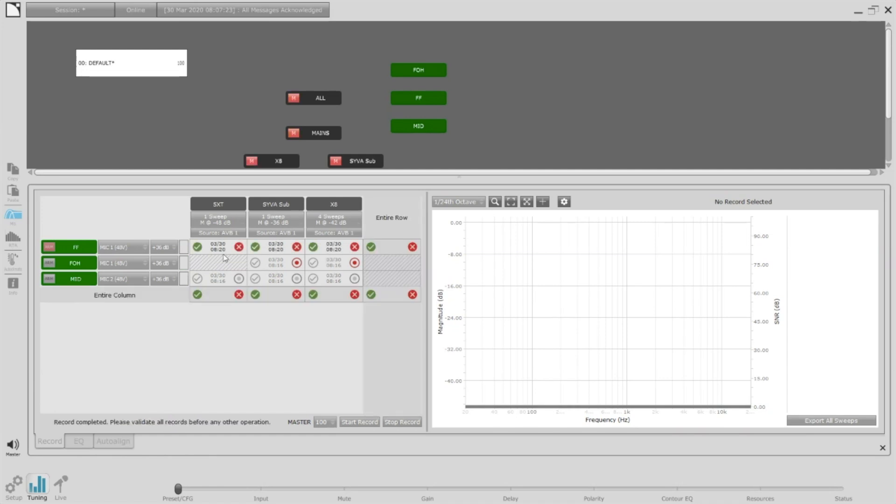
click(224, 253)
drag(650, 304, 658, 244)
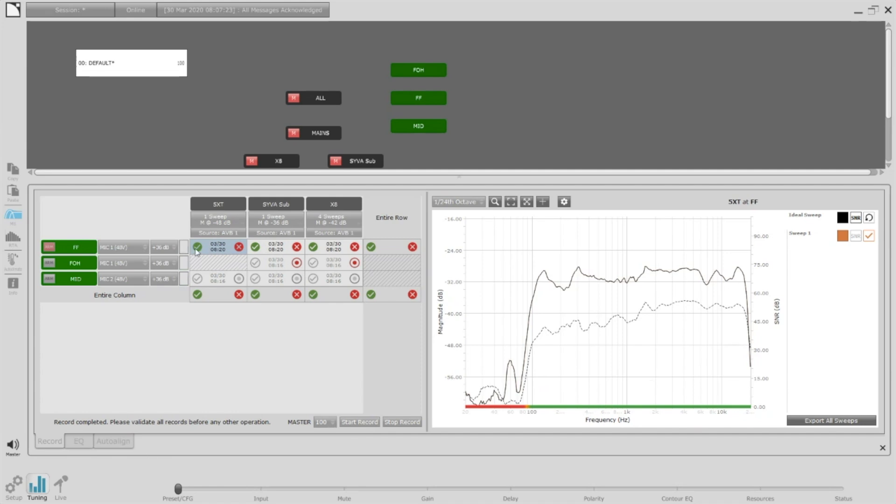
Review the SYVA Sub and X8 responses at FF and validate the SXT, SYVA Sub and X8 records there
click(198, 247)
click(290, 251)
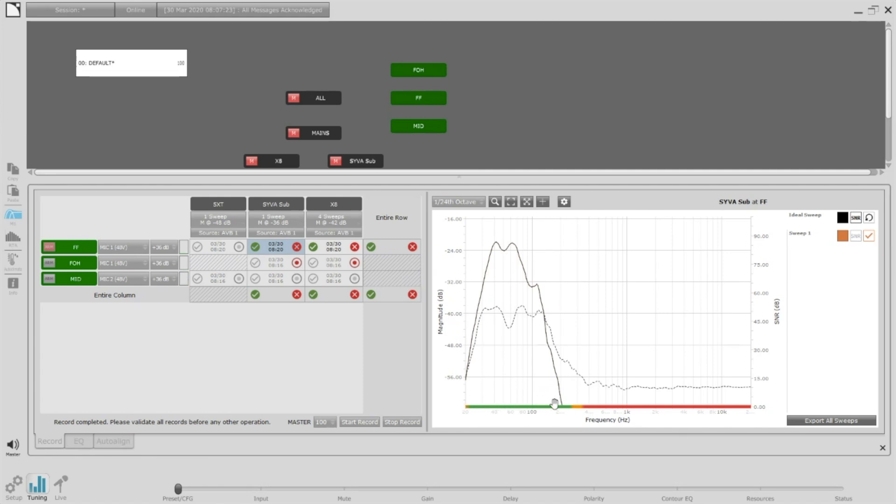
scroll(574, 350, up, 3)
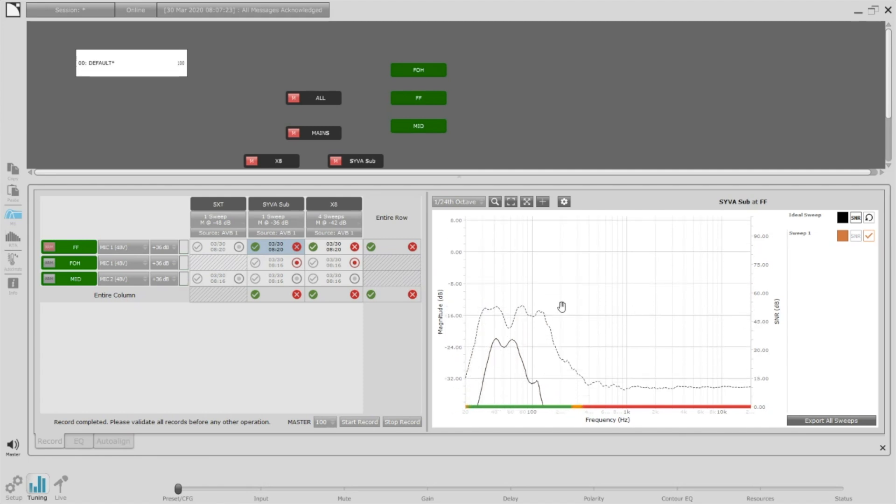
click(255, 247)
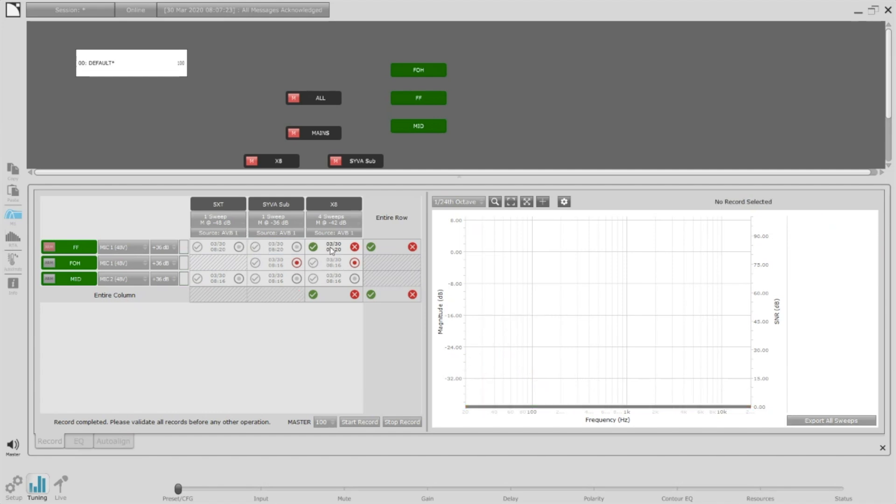
mouse_move(593, 326)
mouse_down()
mouse_move(537, 326)
mouse_move(537, 242)
mouse_move(603, 310)
mouse_move(606, 327)
mouse_up()
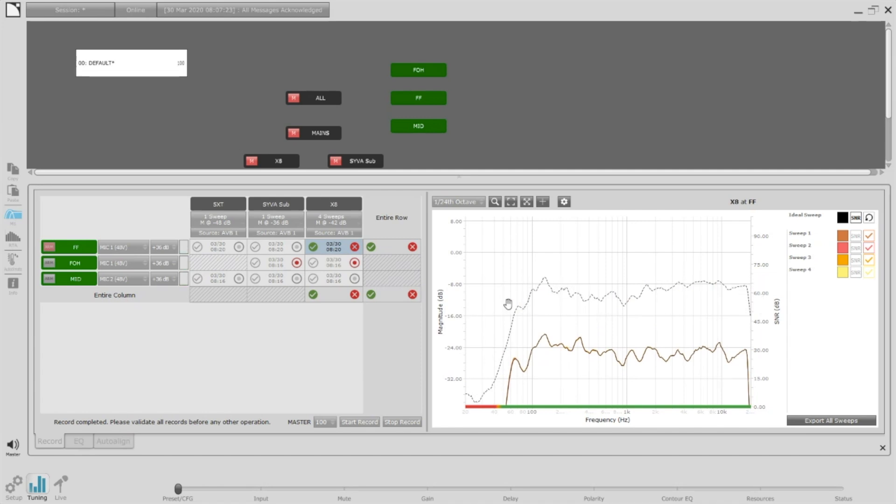
click(313, 246)
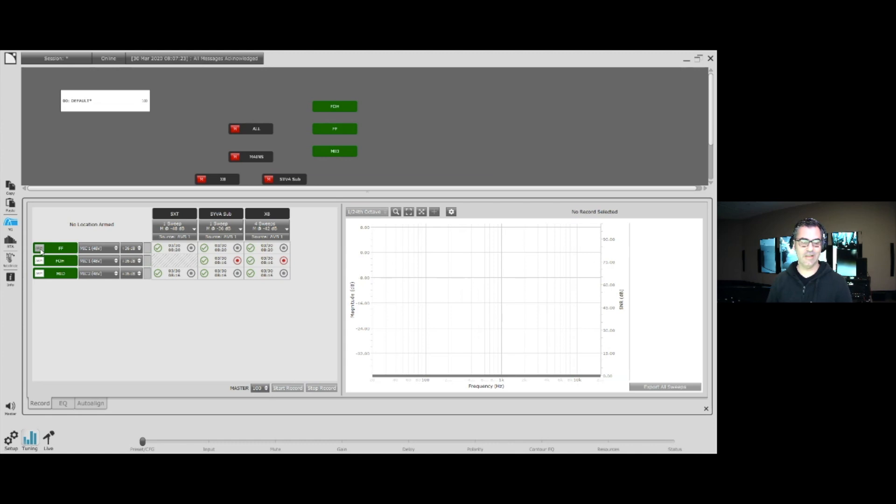
Show the EQ bands above an enlarged EQ graph and display the X8 measurements at FF, FOH and MID
click(63, 404)
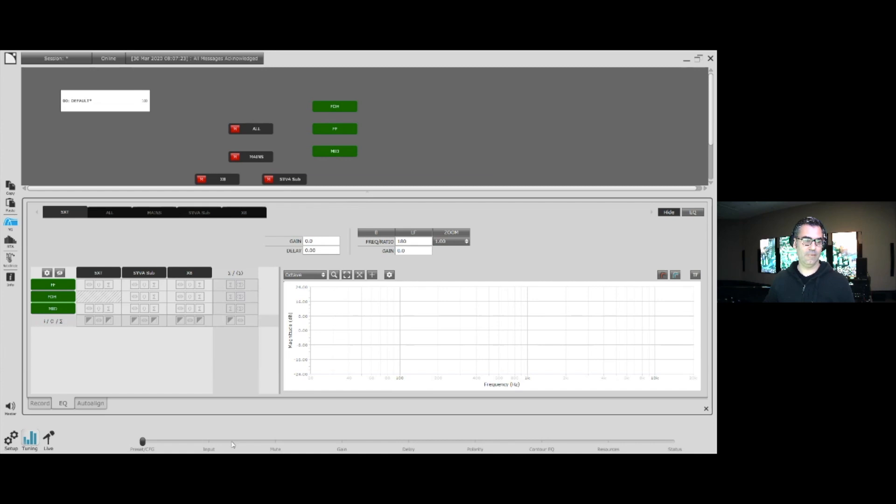
click(692, 212)
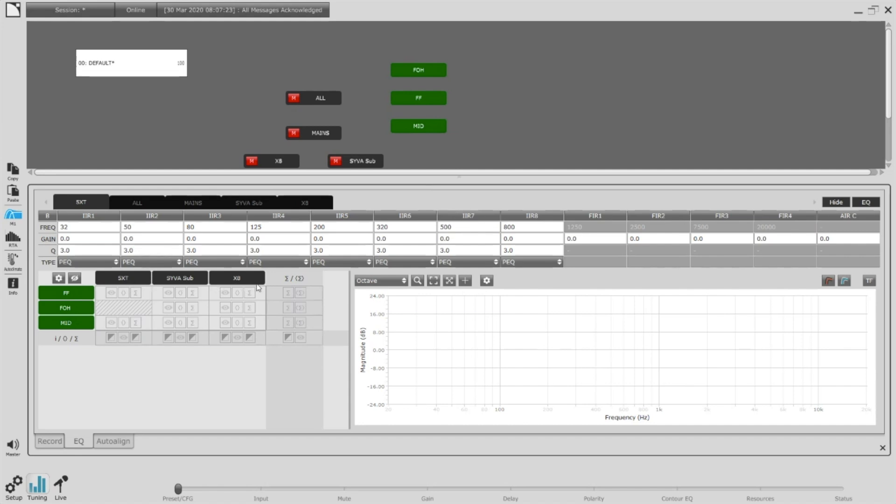
click(225, 293)
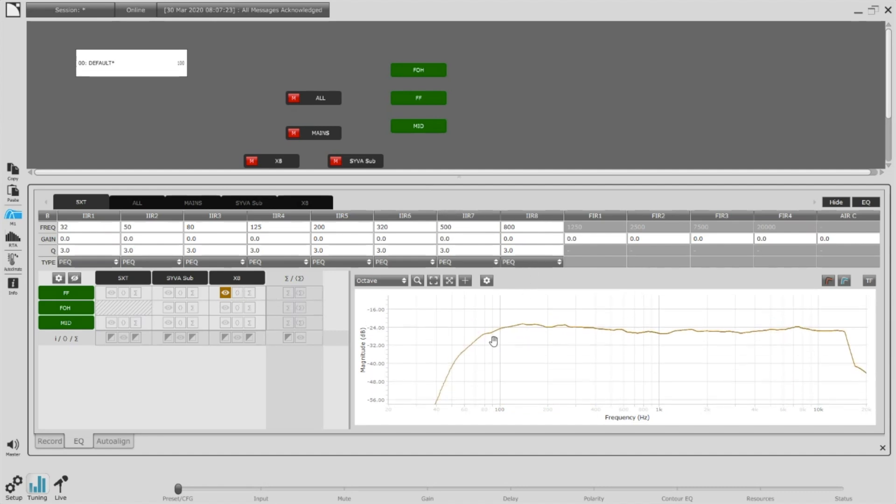
drag(464, 179, 455, 64)
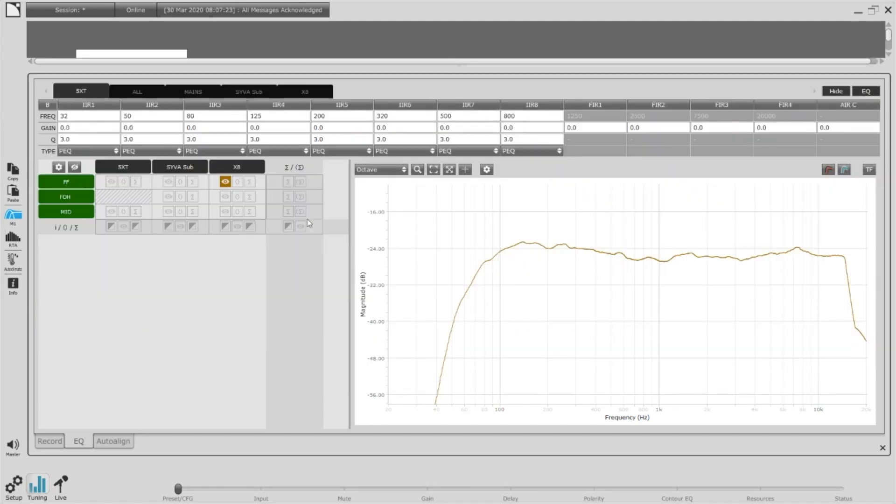
click(226, 197)
click(225, 211)
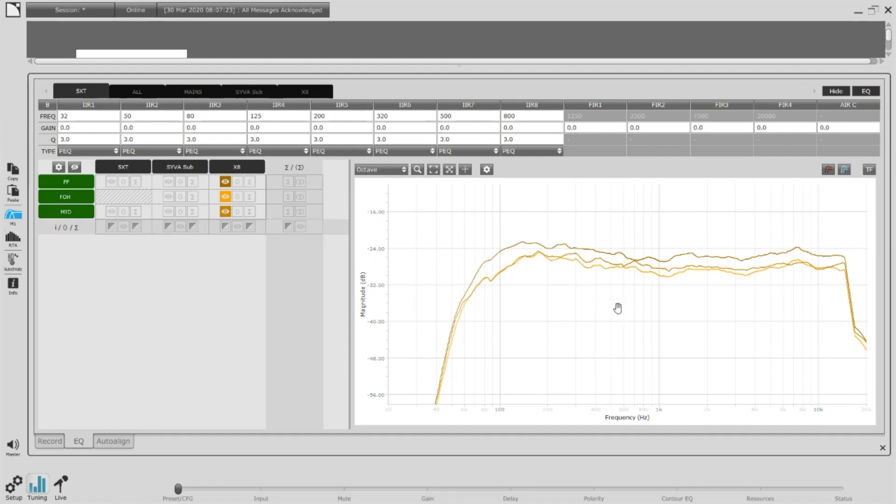
Try 1/12th Octave smoothing on the response graph, and settle on 1/3rd Octave
click(396, 171)
click(382, 231)
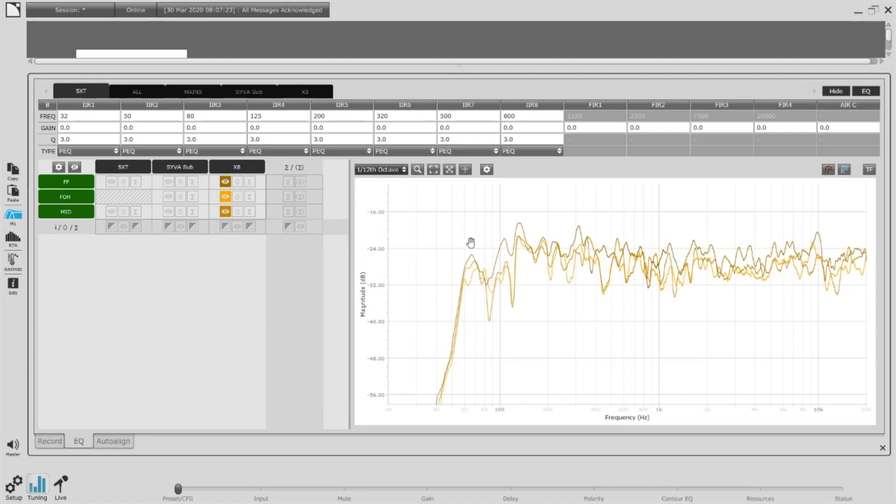
click(396, 170)
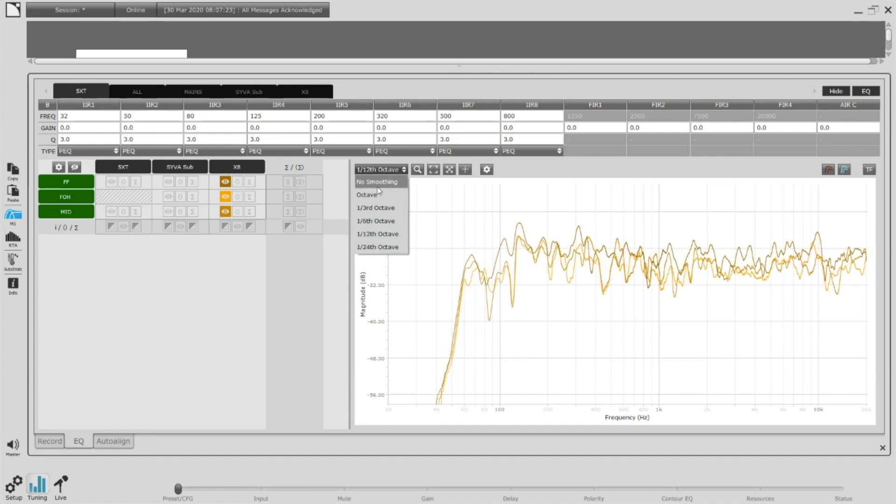
click(378, 209)
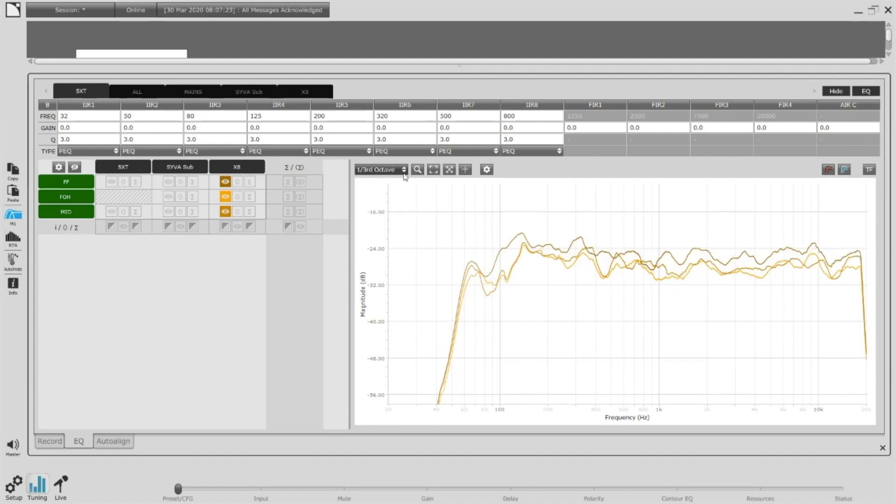
Compare the X8 spatial average with its individual measurements at FF, FOH and MID, and clear the X8 traces
click(226, 229)
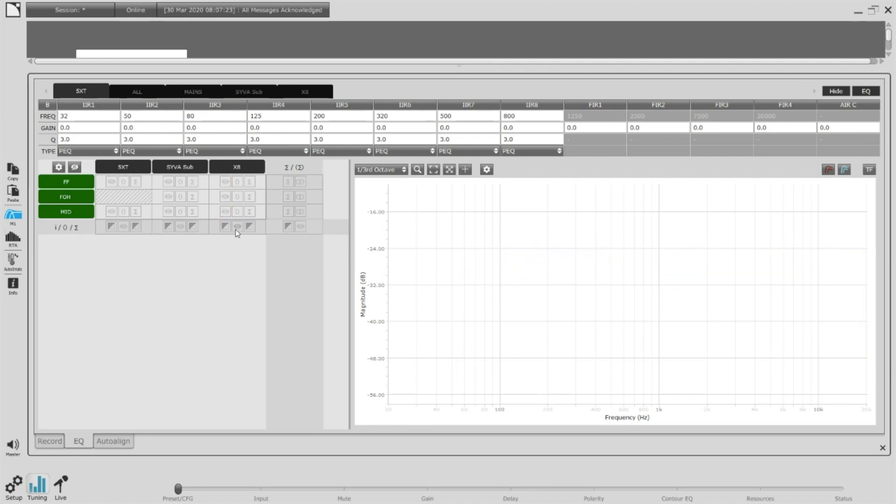
click(238, 227)
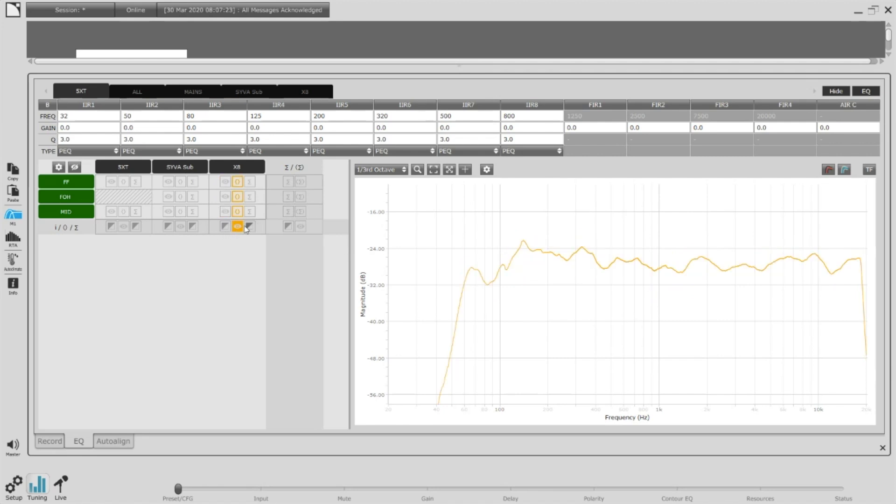
click(238, 227)
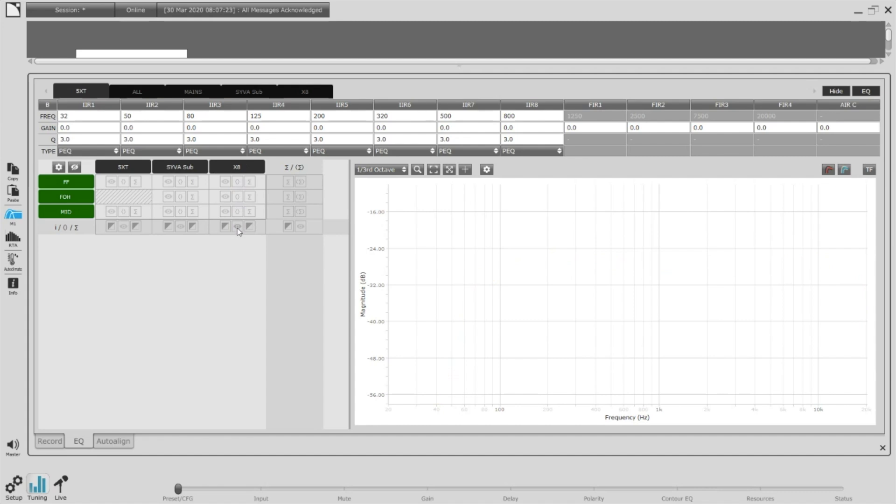
click(237, 227)
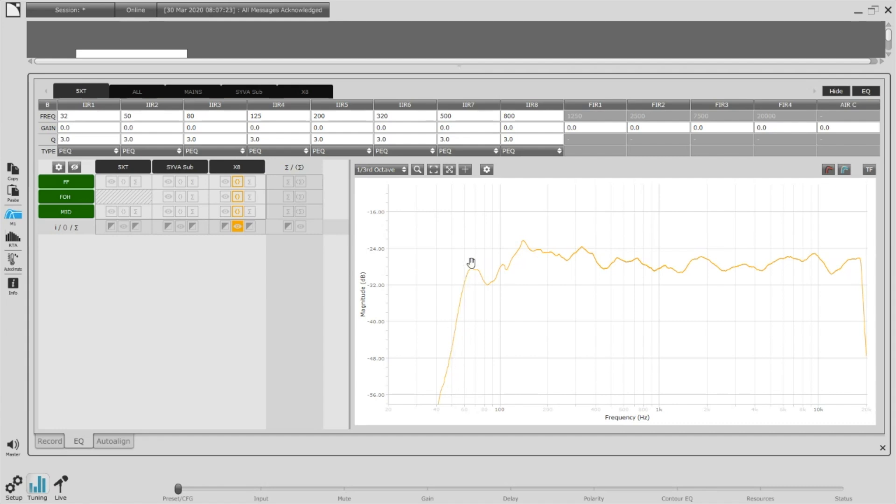
click(225, 227)
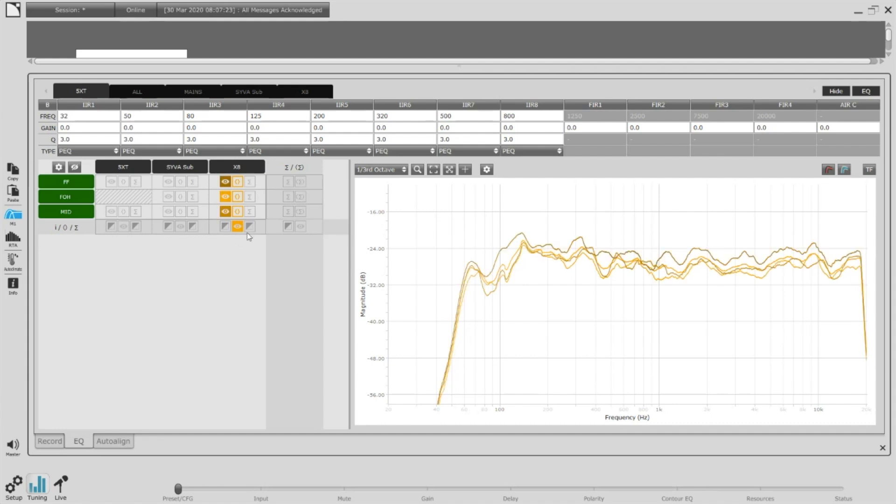
click(225, 227)
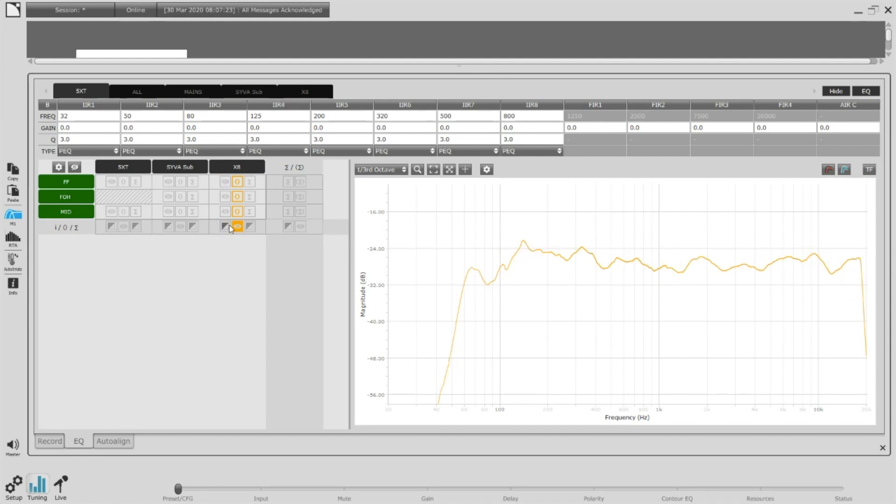
click(237, 226)
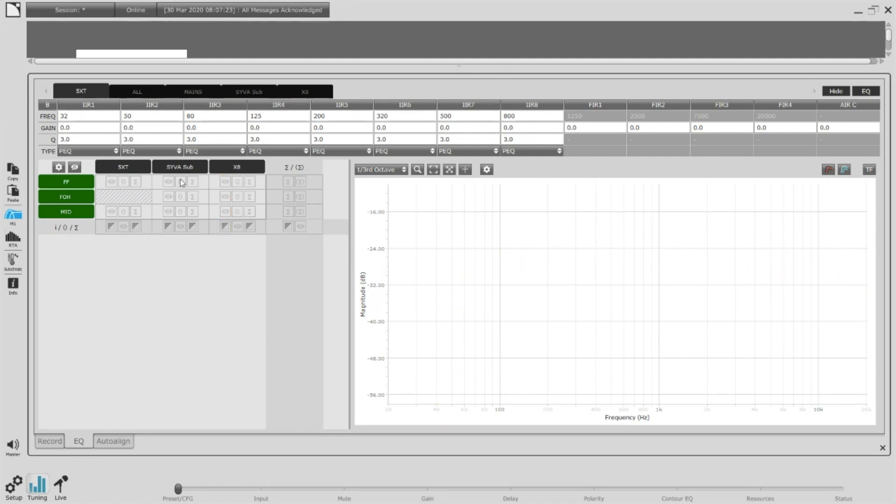
Compare the SYVA Sub average with its individual measurements at FF, FOH and MID, leaving only the average displayed
click(180, 226)
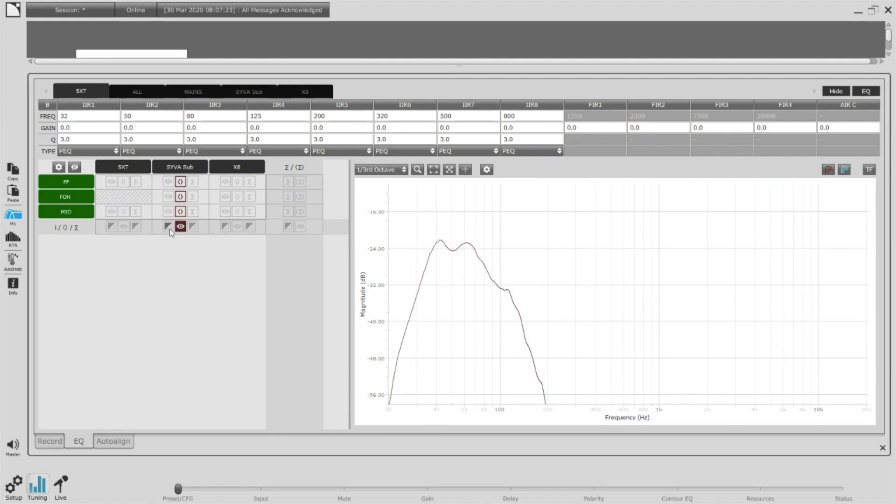
click(169, 227)
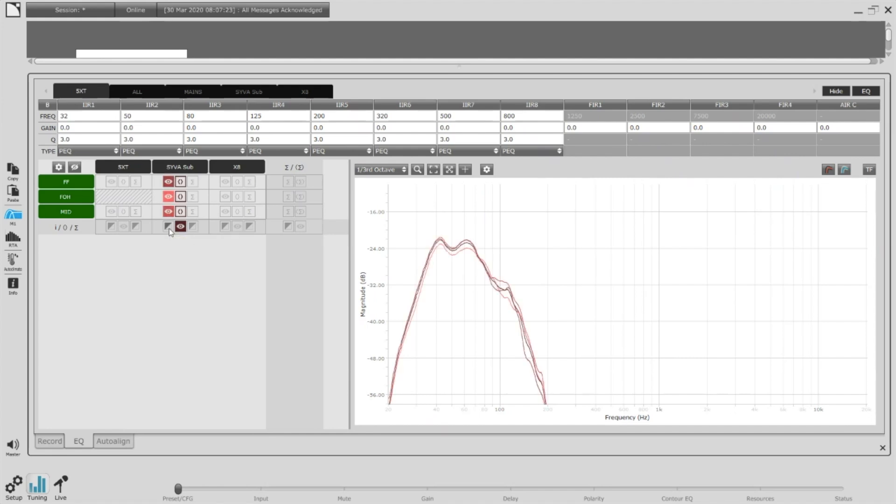
click(169, 228)
Compare the SXT average with its individual measurements at FF and MID, and clear the graph
click(122, 226)
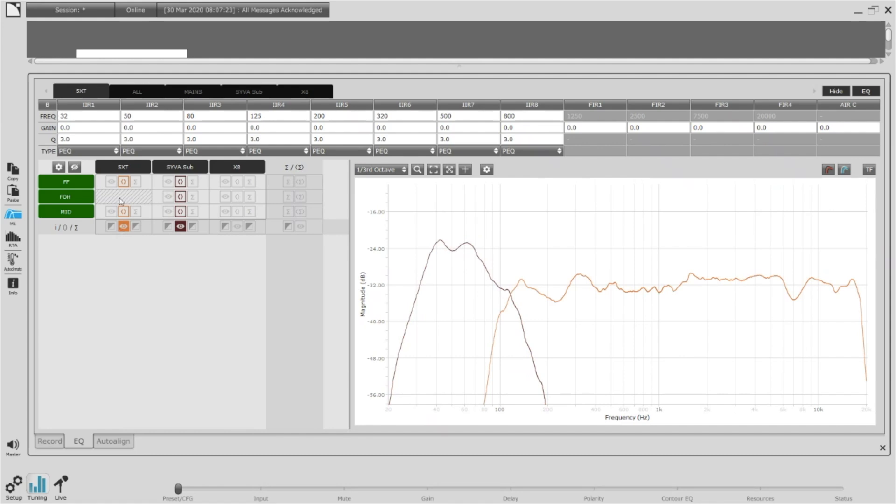
click(111, 227)
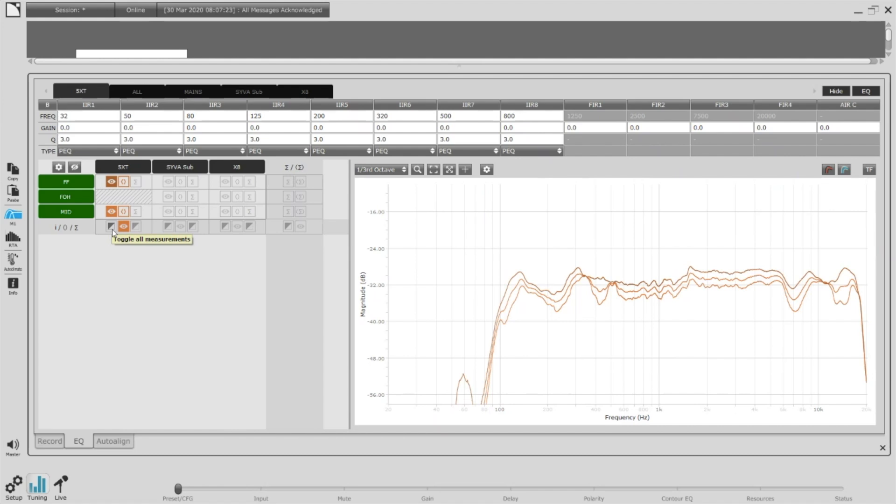
click(111, 228)
click(123, 226)
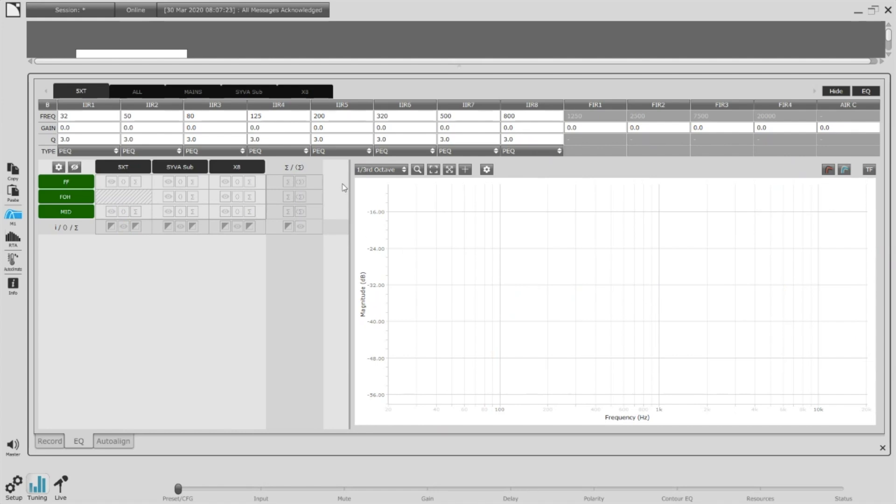
Examine the SYVA Sub and X8 responses at FOH together with their sum, and hide all three traces
click(169, 197)
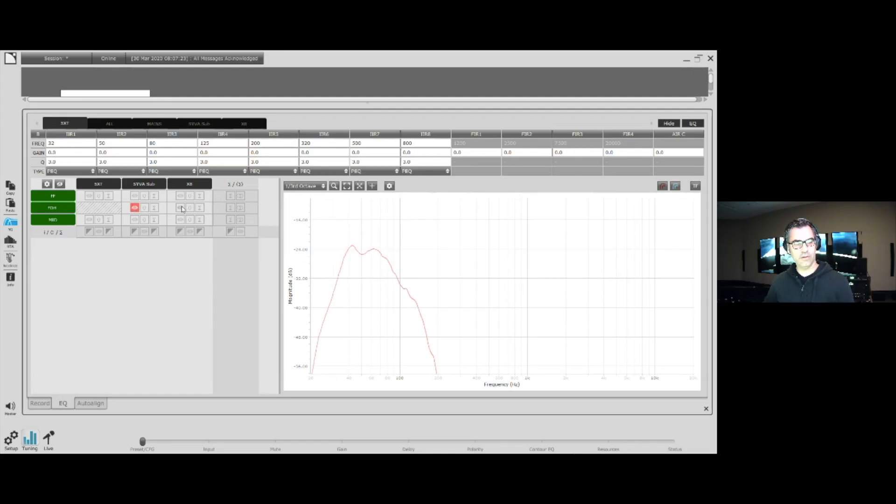
click(181, 208)
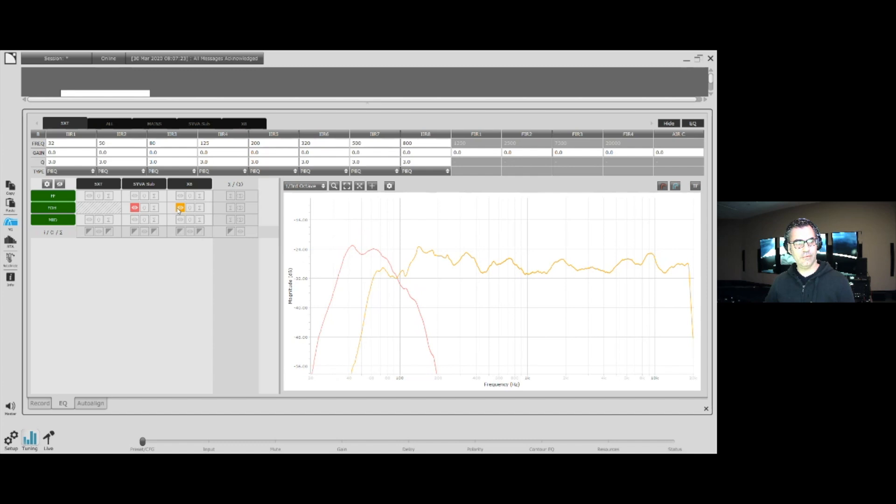
click(154, 208)
click(199, 208)
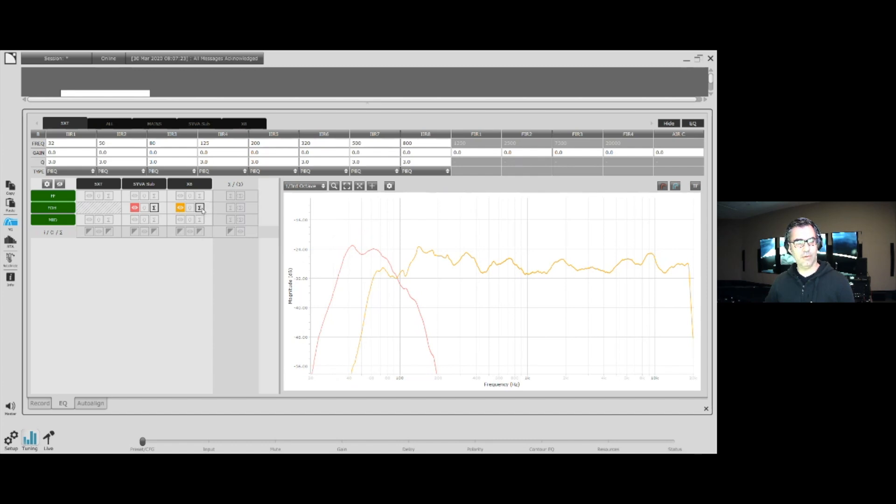
click(231, 208)
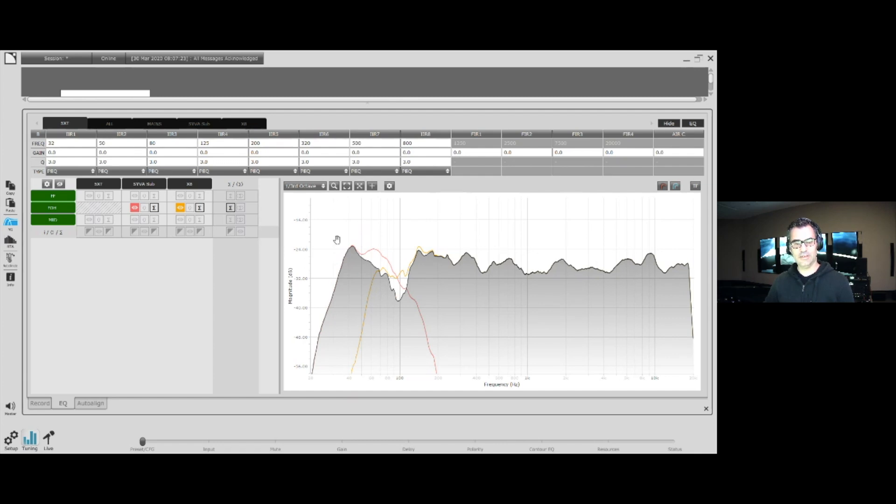
click(231, 208)
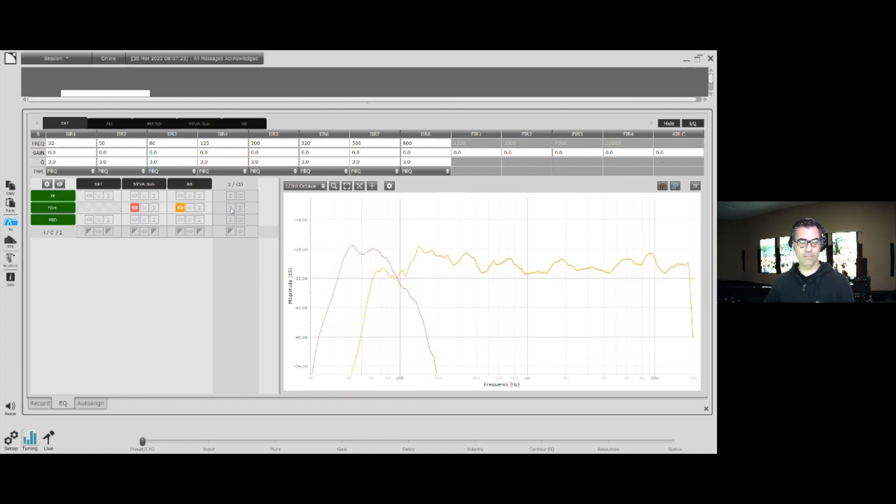
click(134, 208)
click(182, 208)
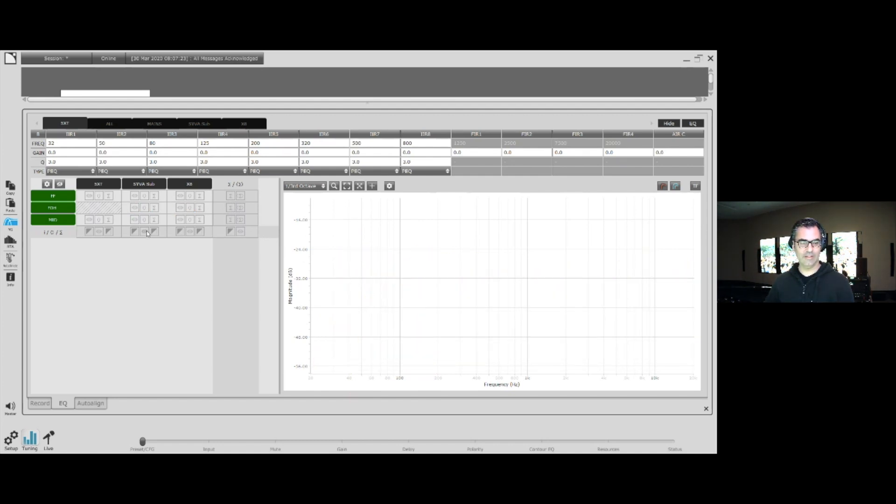
Display the SYVA Sub and X8 averages with the sum of both groups, and open the X8 group's EQ settings
click(144, 232)
click(190, 232)
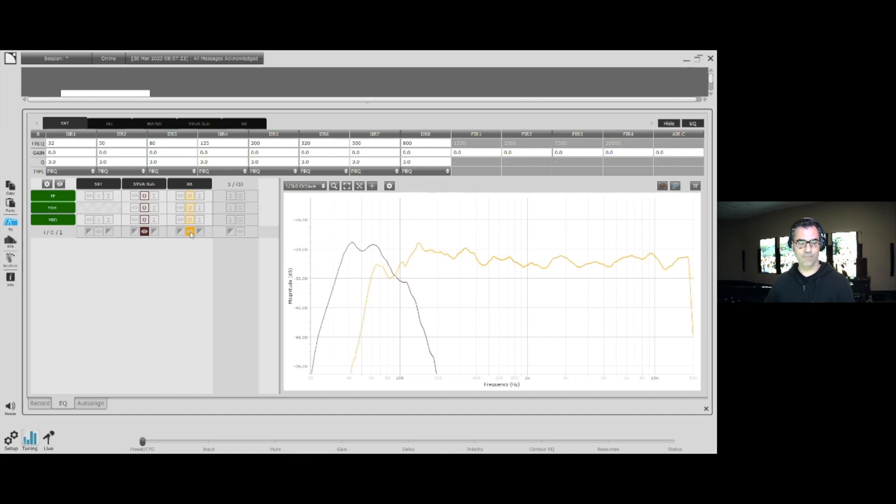
click(156, 232)
click(200, 232)
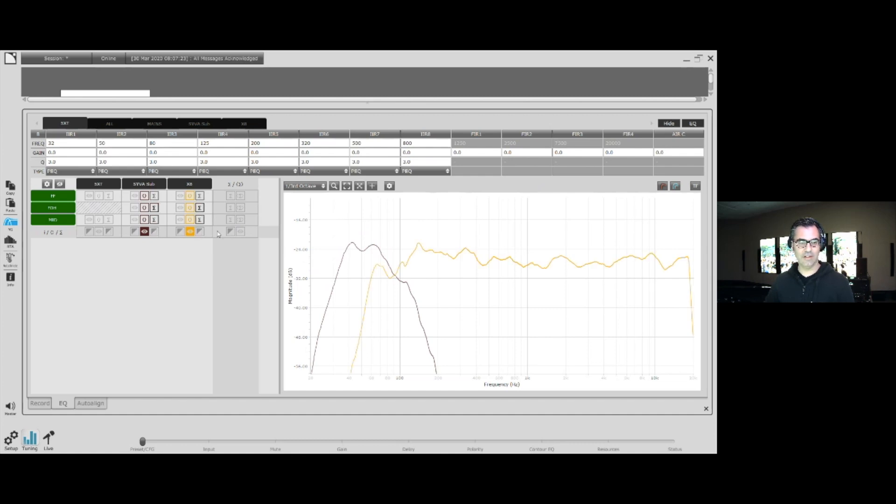
click(241, 232)
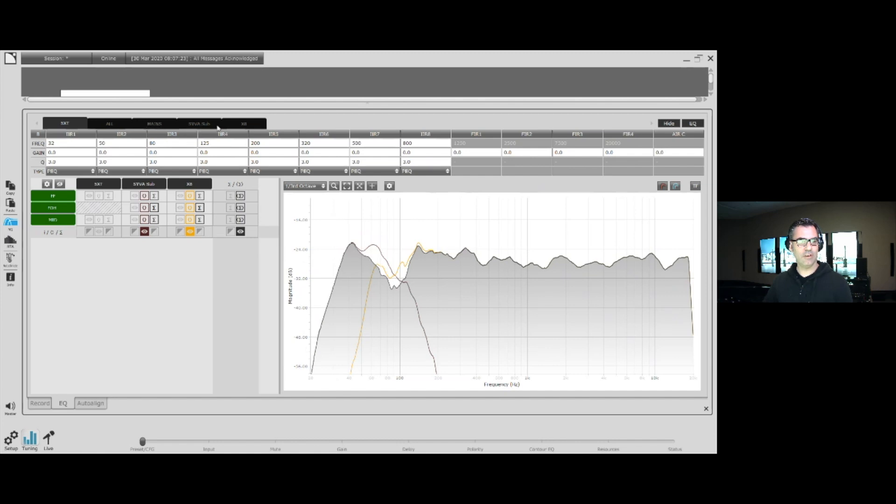
click(250, 124)
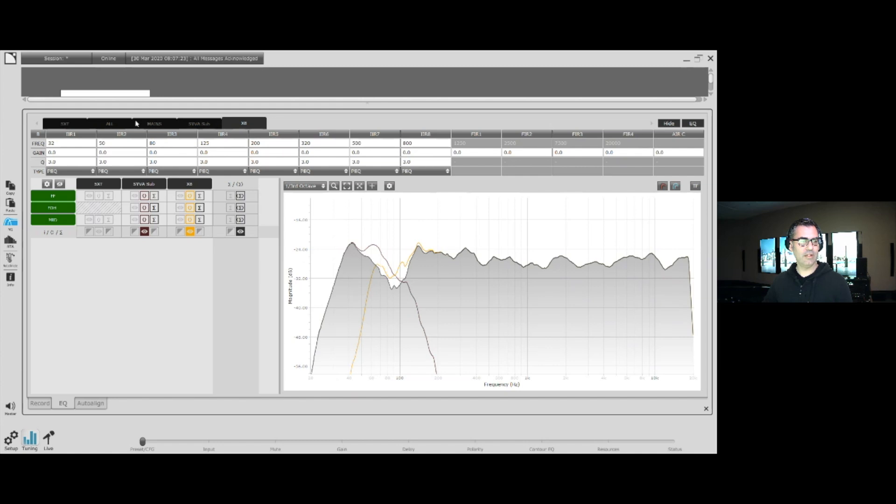
Look through the EQ settings of the SYVA Sub, MAINS and ALL groups, and return to the X8 group
click(199, 124)
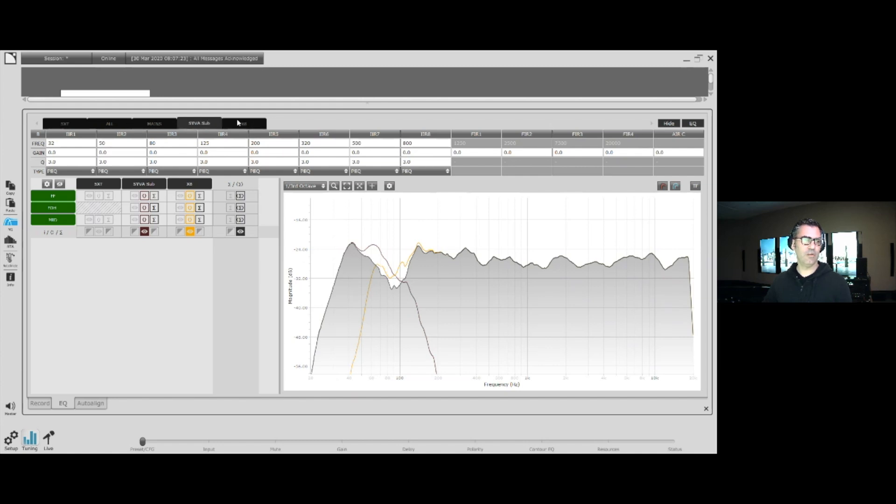
click(168, 124)
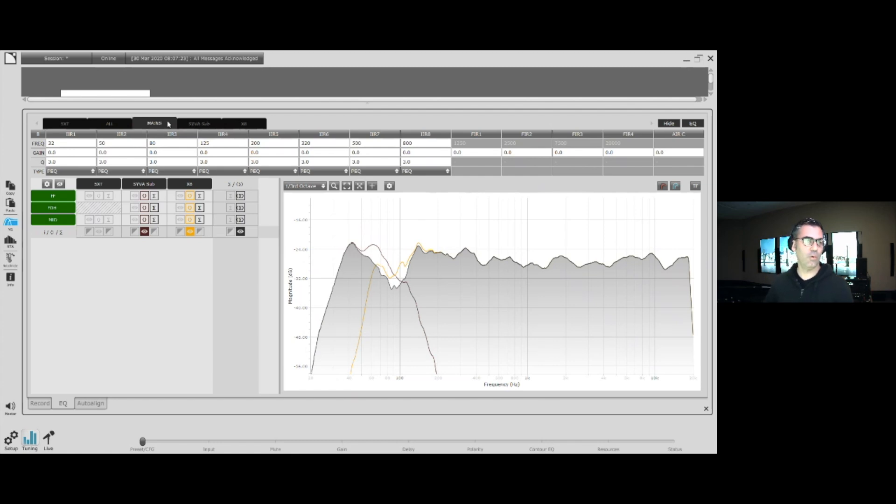
click(117, 124)
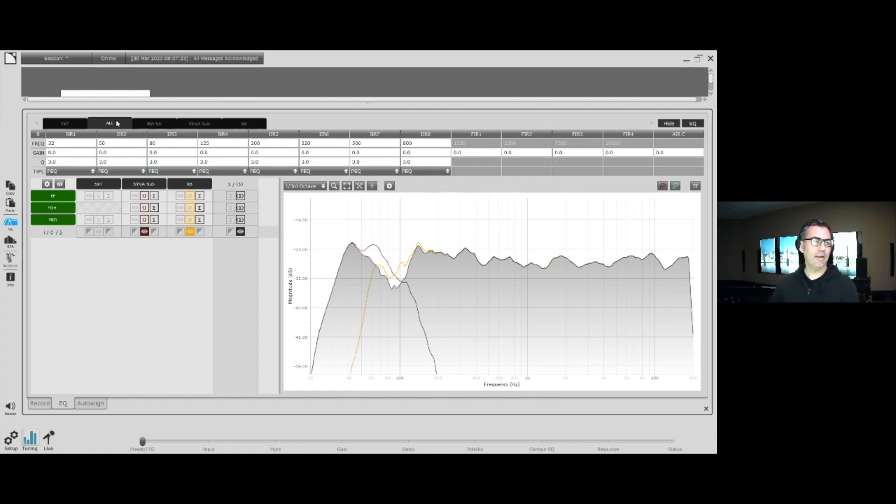
click(241, 125)
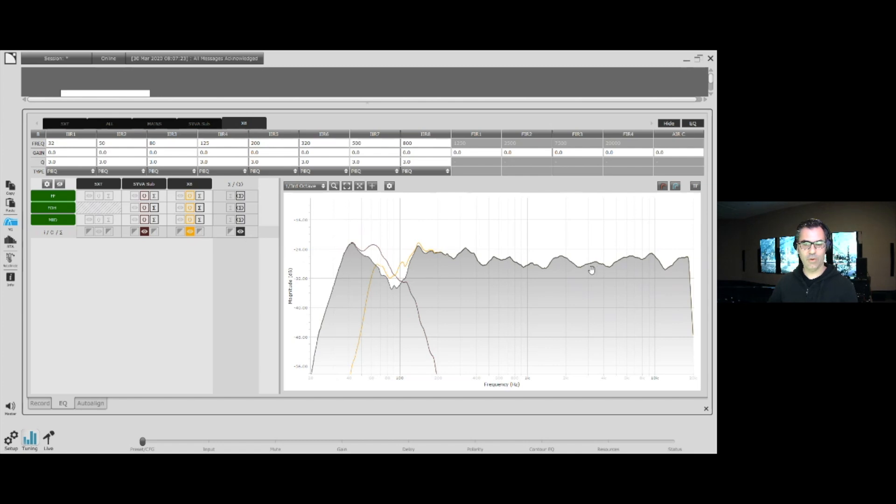
Enable the graph cursor and set the X8 group's IIR1 filter to 1800 Hz with a gain of -3
click(372, 186)
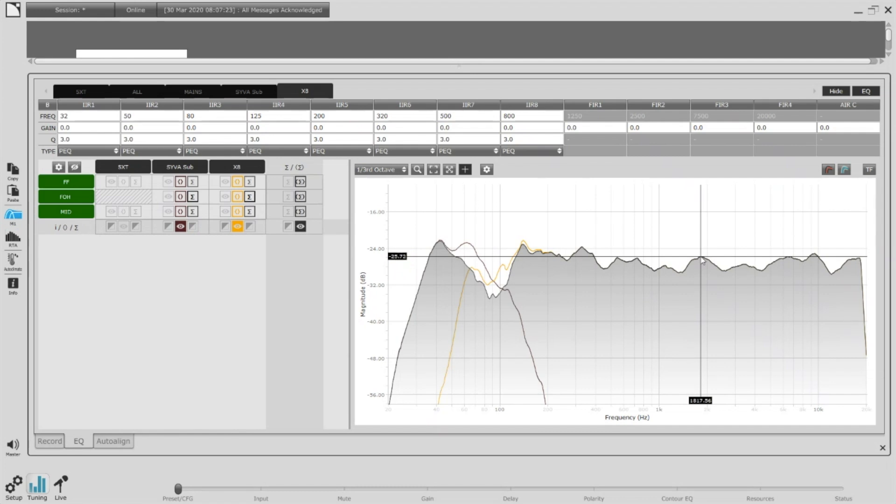
click(103, 117)
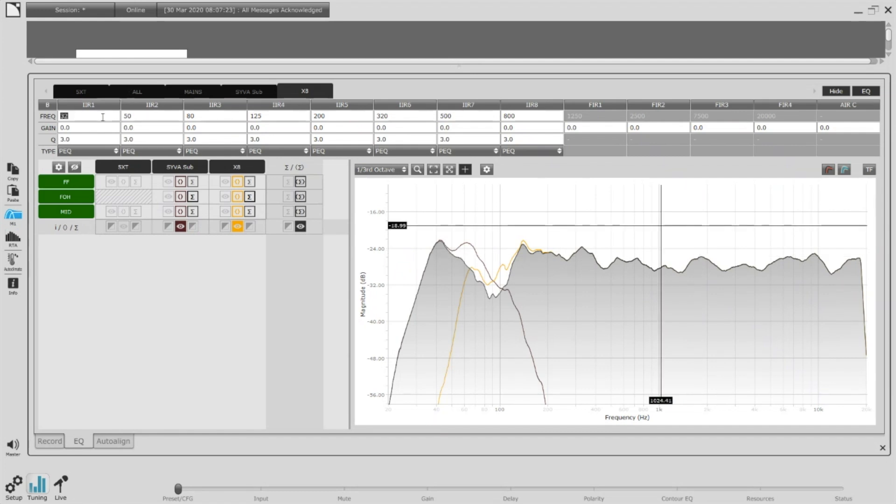
text(1800)
click(103, 126)
text(-3)
key(Return)
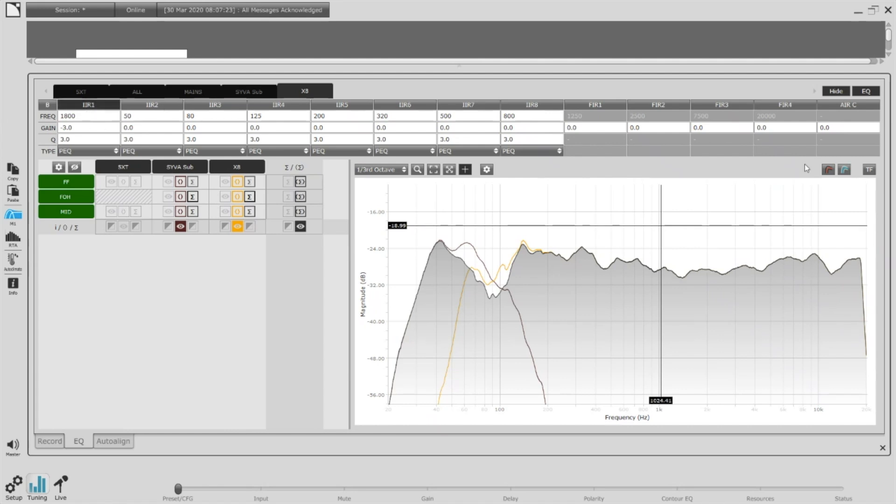
Display the EQ transfer function curve and toggle the X8 group's IIR1 filter off and on to compare its effect
click(868, 170)
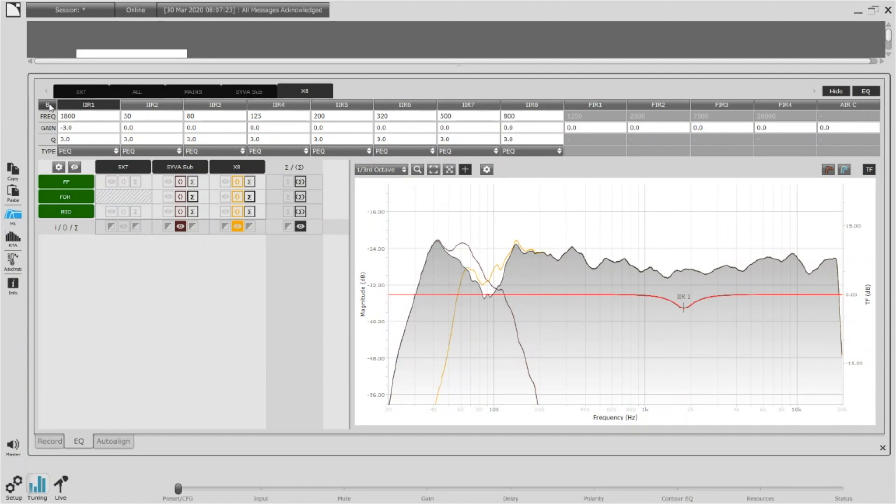
click(91, 105)
click(93, 107)
click(93, 107)
click(94, 108)
Set the X8 group's delay to 4 and return to its EQ filter settings
click(866, 91)
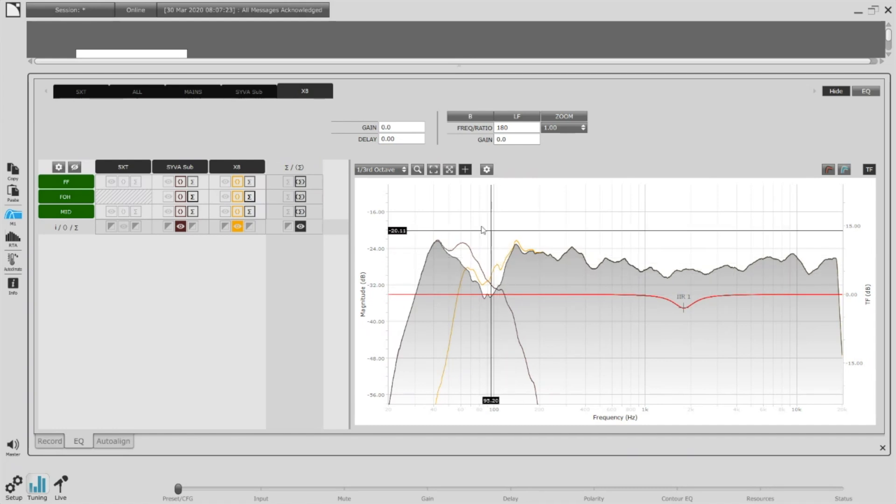
click(405, 140)
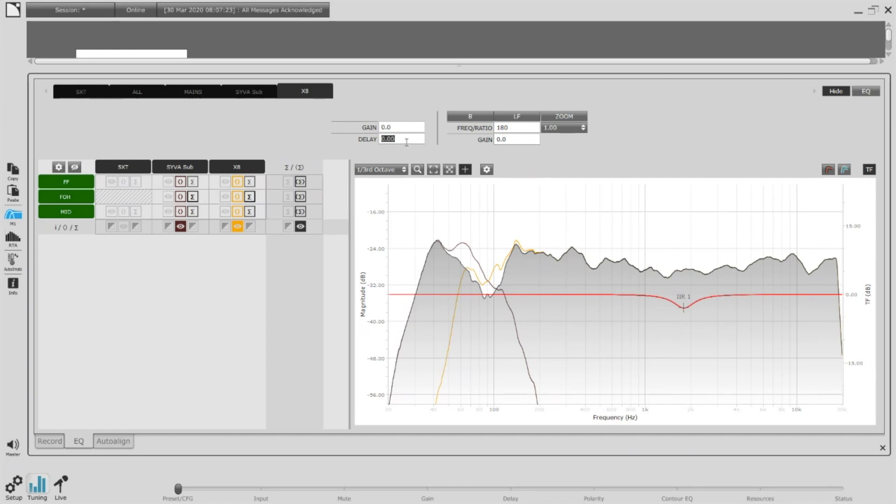
text(4)
key(Return)
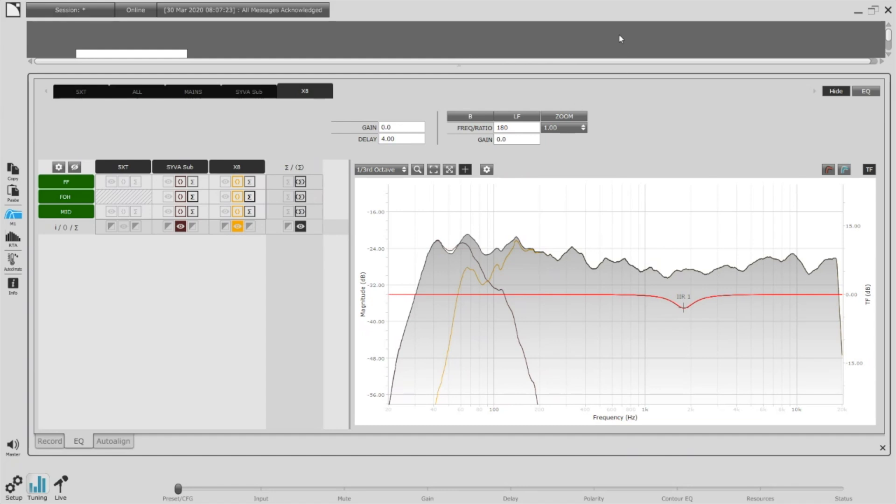
click(866, 91)
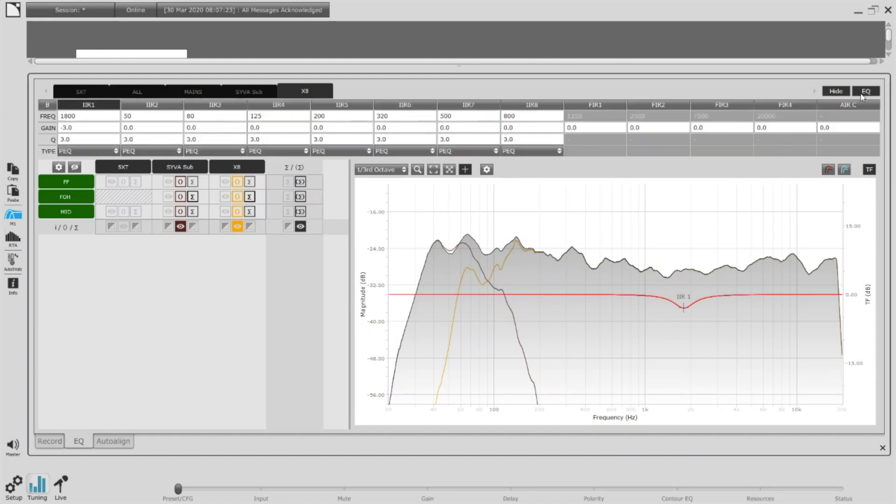
Open Autoalign for the FOH measurement position and add the X8 group, applied to MAINS
click(103, 446)
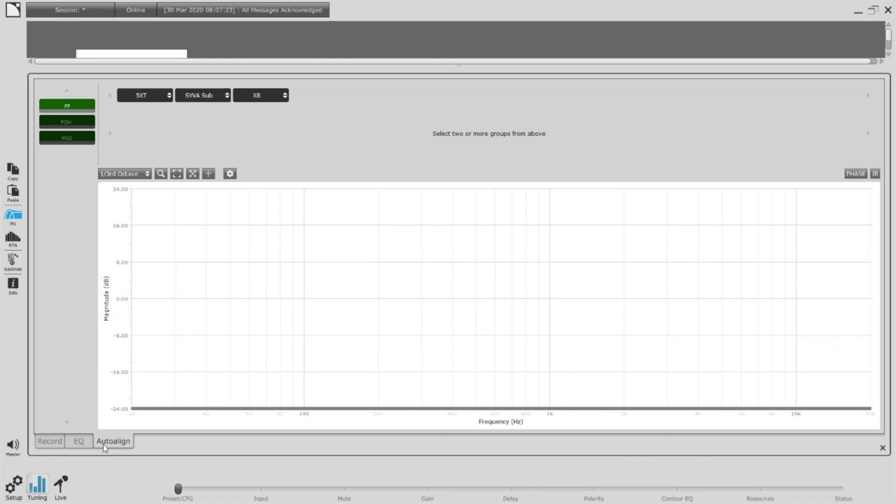
click(76, 123)
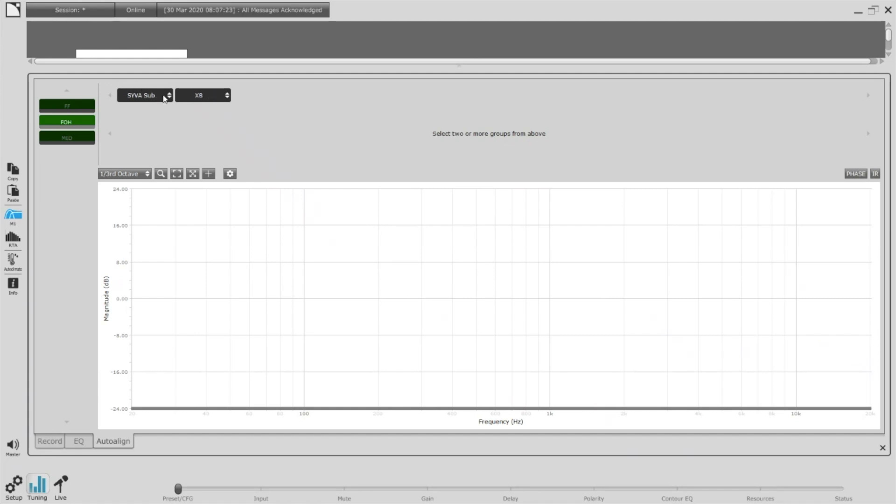
click(225, 96)
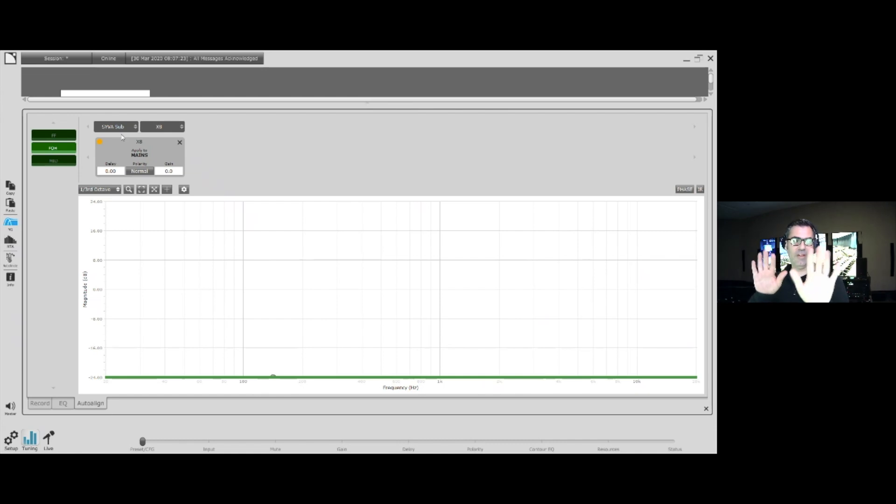
Replace the X8 entry with one applied to X8, and add the SYVA Sub group applied to SYVA Sub
click(180, 143)
click(182, 127)
click(173, 169)
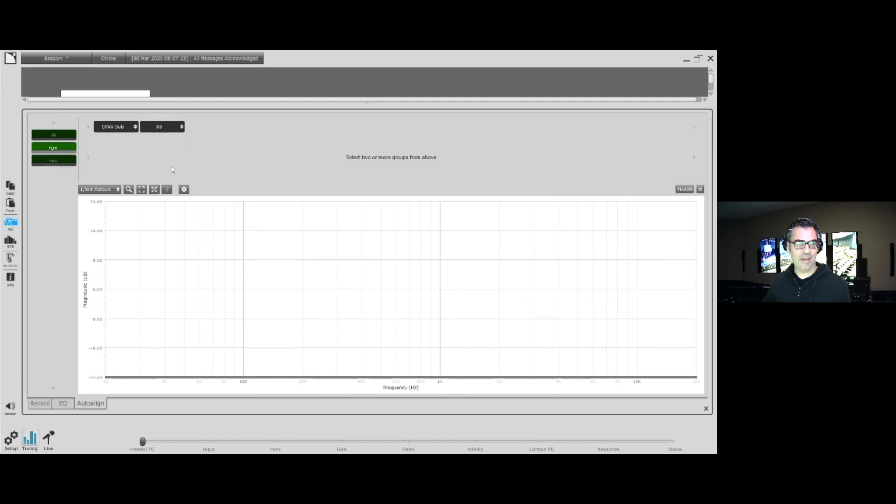
click(116, 127)
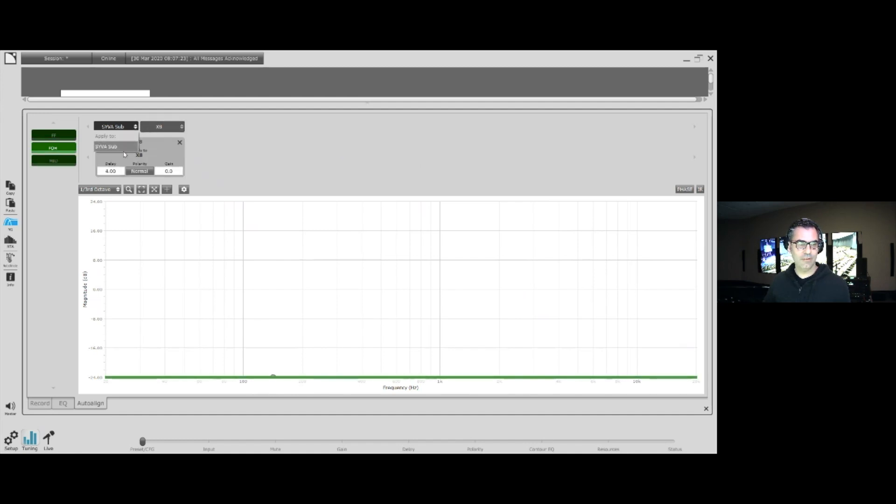
click(124, 149)
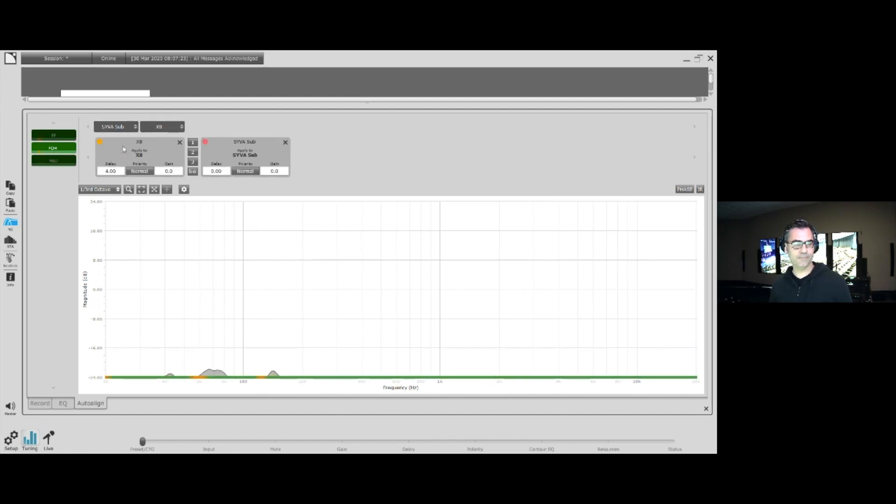
drag(244, 344, 248, 209)
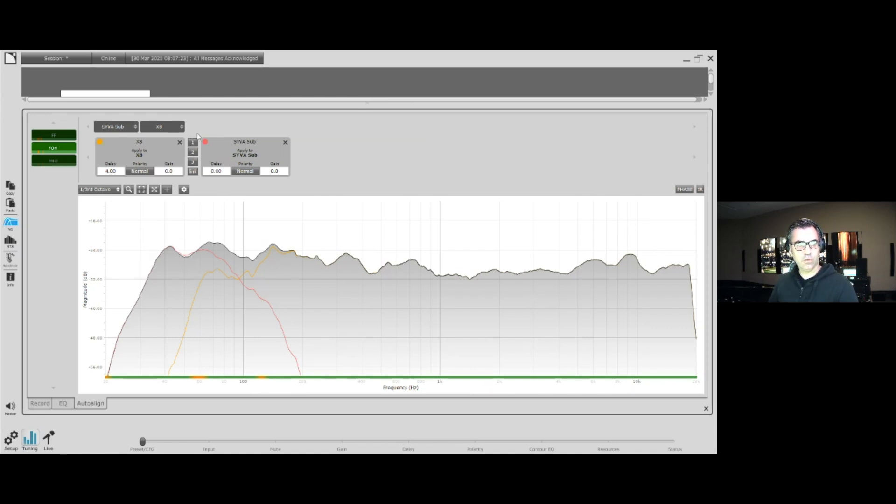
Set the X8 delay to 0 in Autoalign and change the graph smoothing to 1/6th Octave
click(120, 172)
text(0)
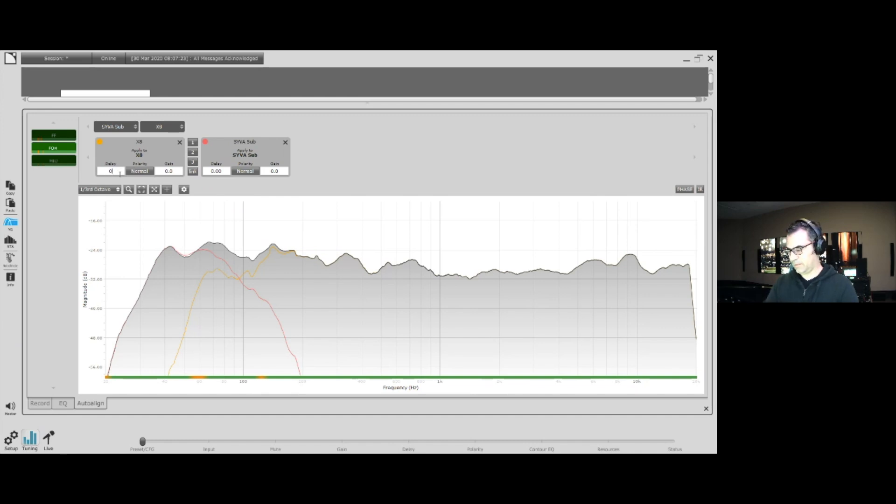
key(Return)
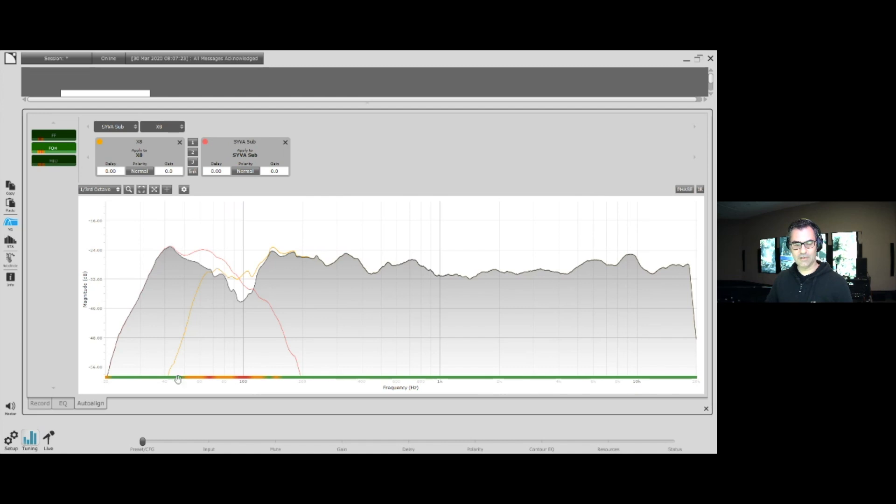
click(112, 192)
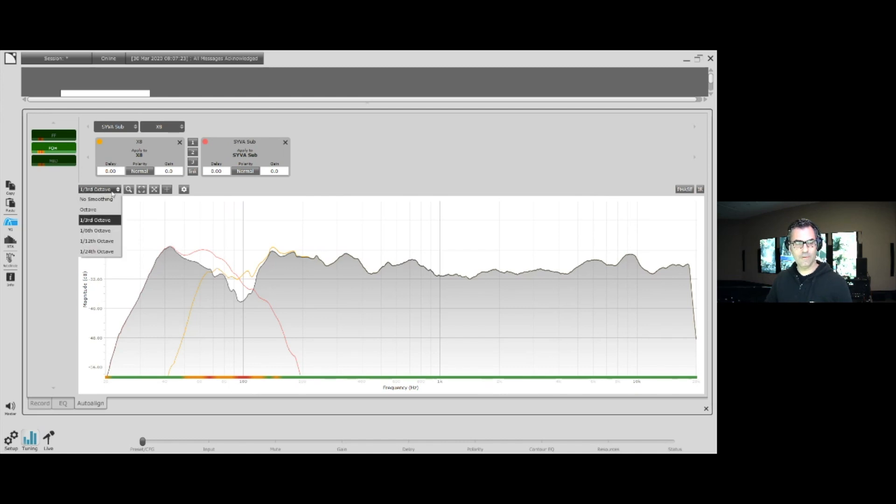
click(106, 231)
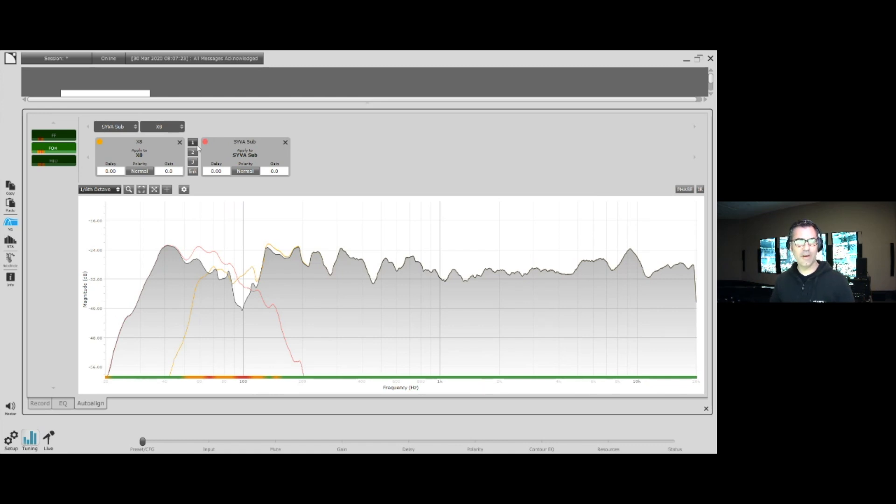
Apply alignment solution 1 to X8 and SYVA Sub, and set the X8 delay to 0 with both groups linked
click(197, 145)
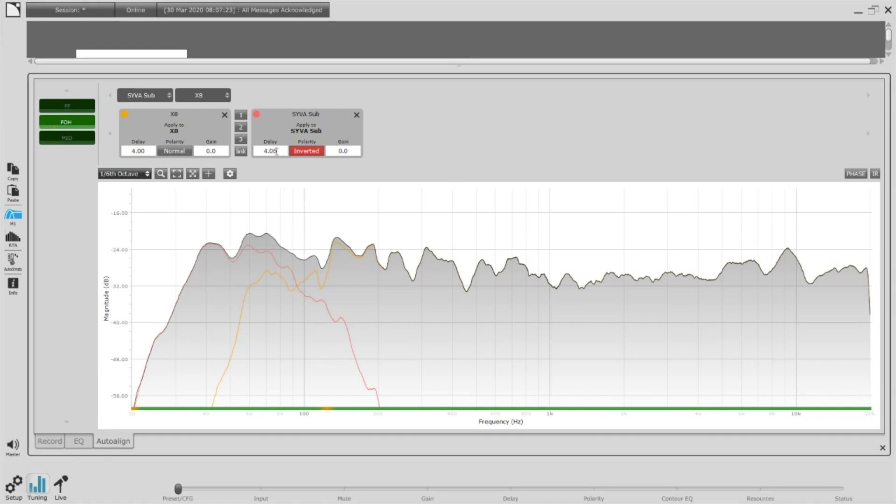
click(241, 151)
click(150, 150)
text(0)
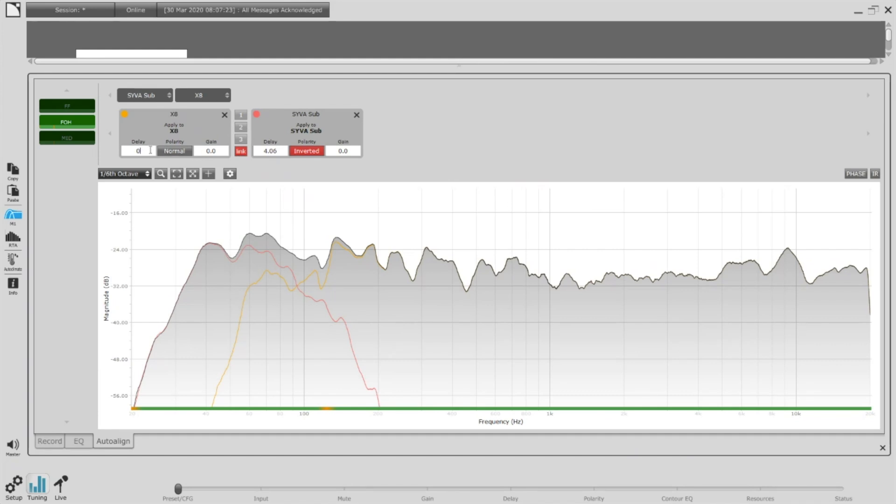
click(242, 152)
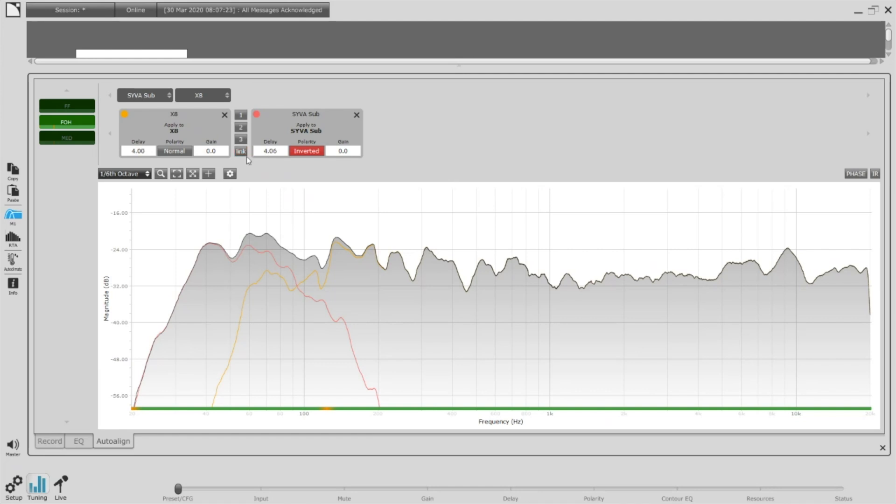
click(241, 152)
click(150, 150)
text(0)
key(Return)
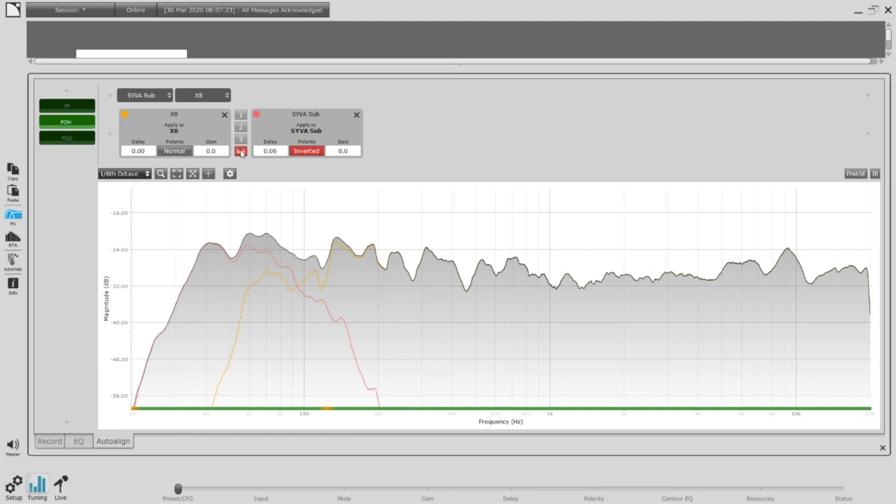
Unlink the two groups, open the SYVA Sub delay for editing and toggle the SYVA Sub polarity
click(242, 152)
click(272, 151)
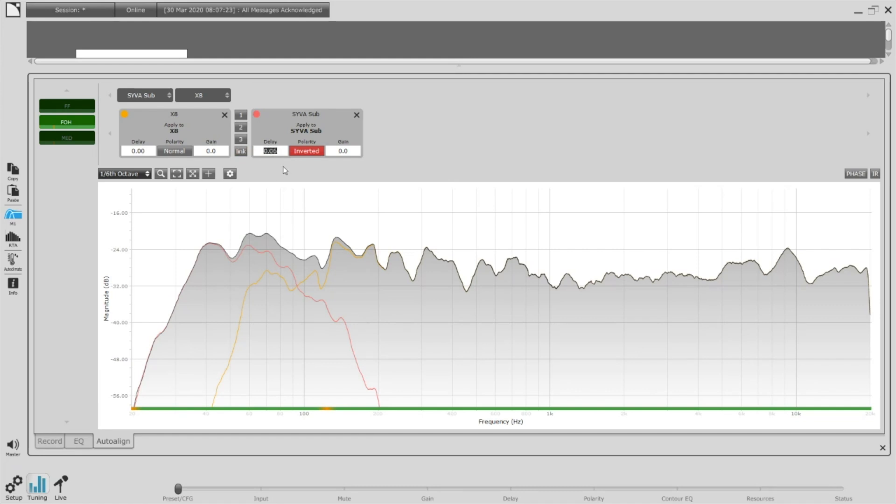
click(277, 156)
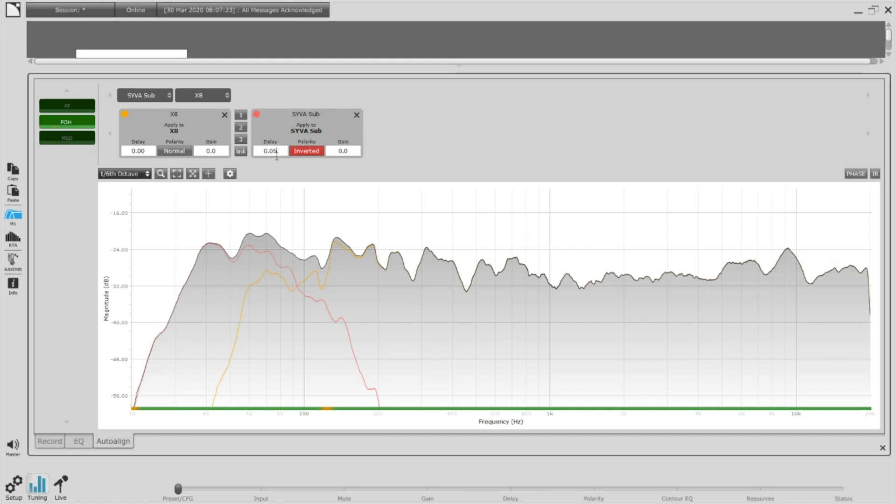
click(313, 152)
click(307, 150)
Compare alignment solutions 2 and 3 for X8 and SYVA Sub, and reapply solution 1
click(242, 128)
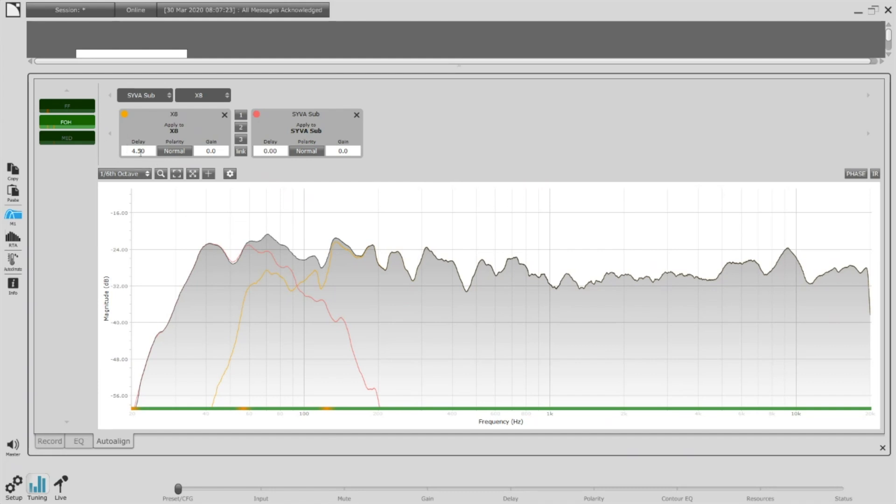
click(244, 141)
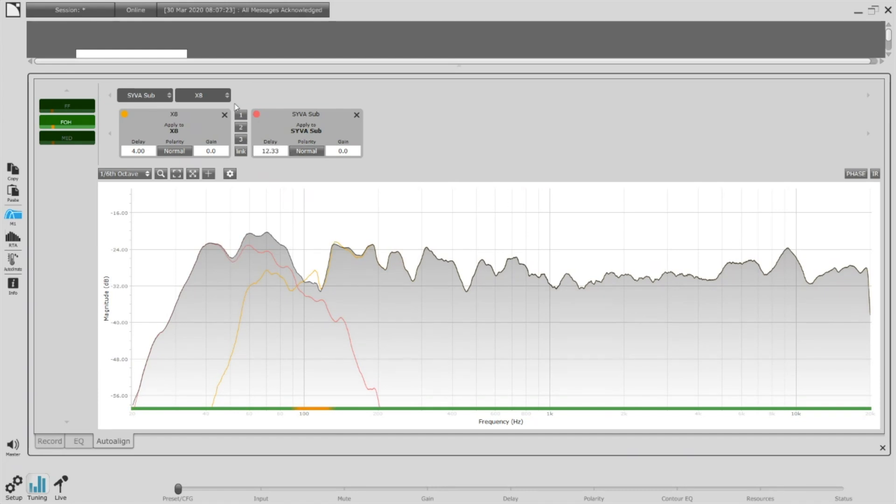
click(241, 118)
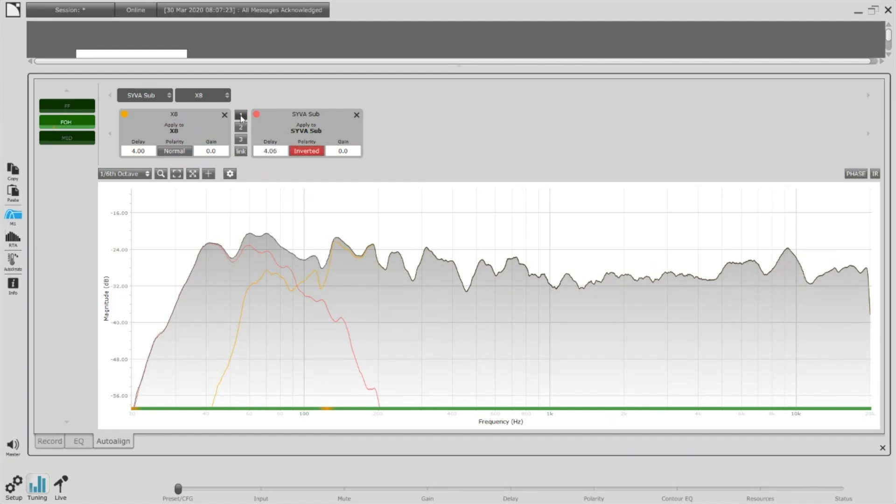
Examine the beginning of the X8 and SYVA Sub impulse responses, and hide the impulse response graph
click(876, 174)
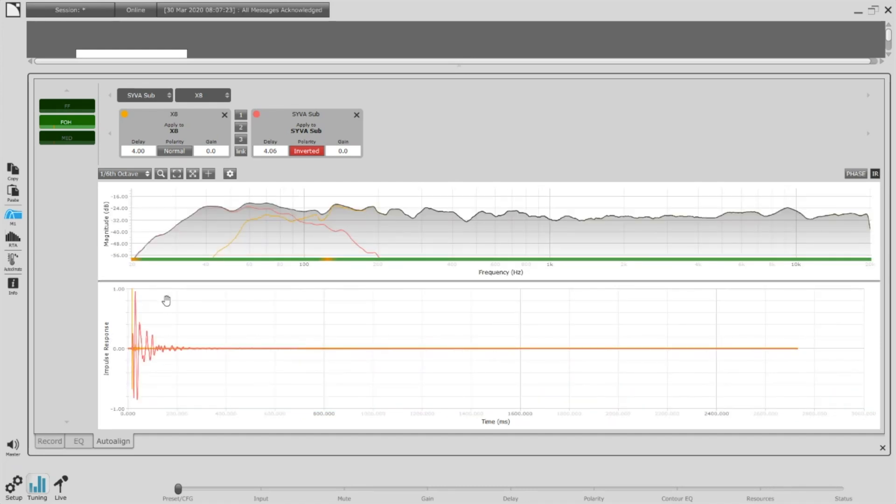
click(161, 174)
drag(125, 294, 164, 395)
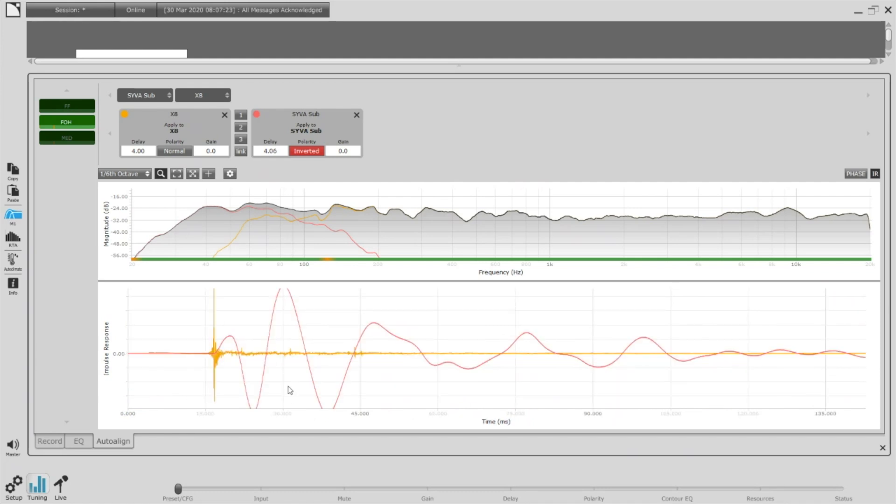
click(878, 174)
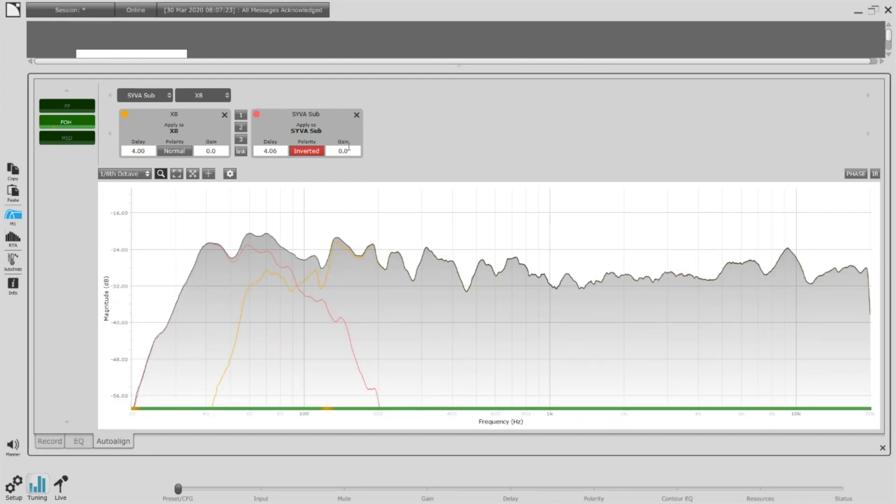
Set the SYVA Sub polarity to Normal and the graph smoothing to Octave
click(318, 152)
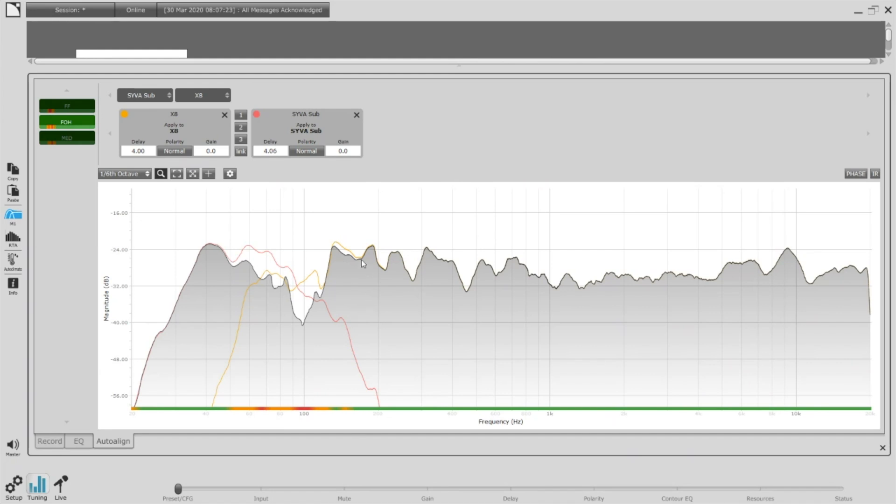
click(134, 173)
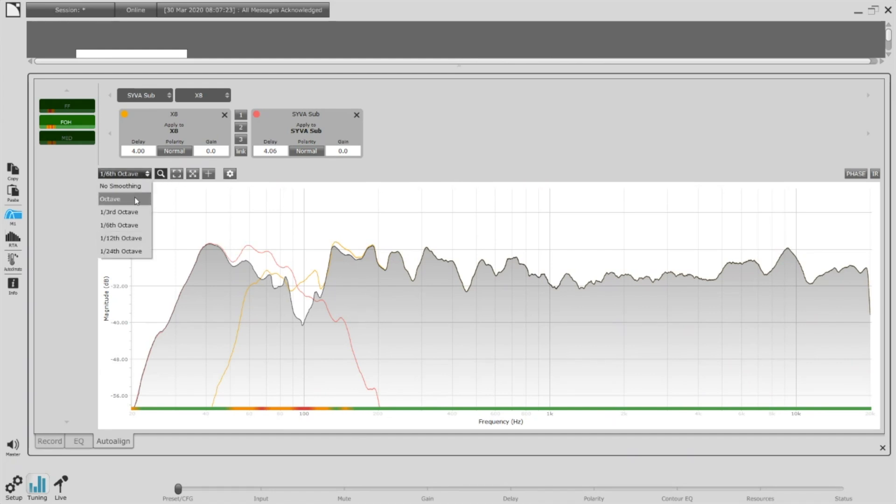
click(304, 256)
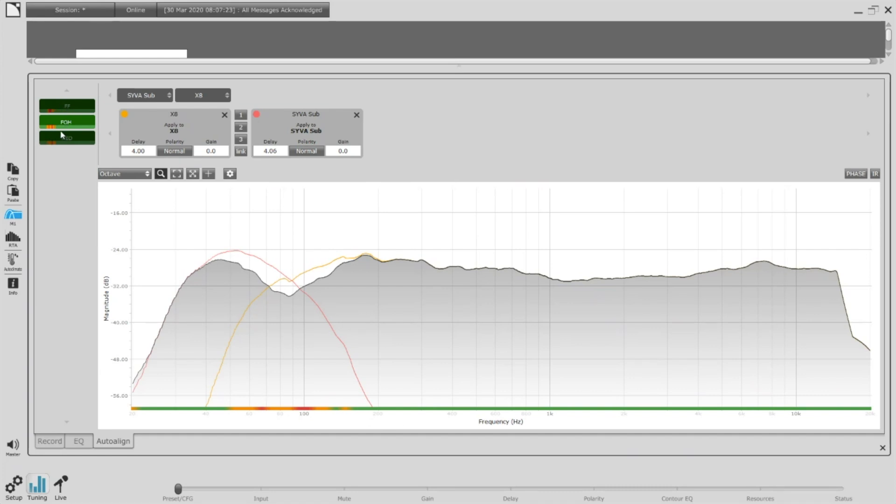
Compare the summed X8 and SYVA Sub response at the FF, MID and FOH measurement positions
key(Up)
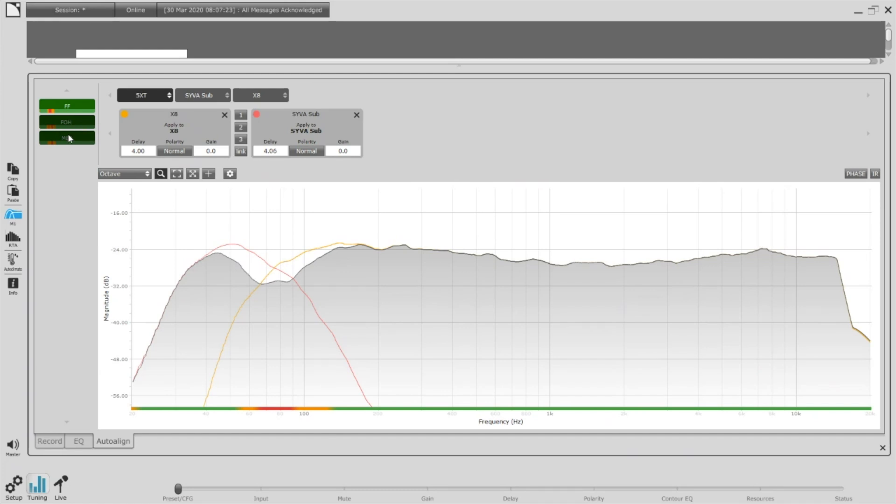
click(68, 136)
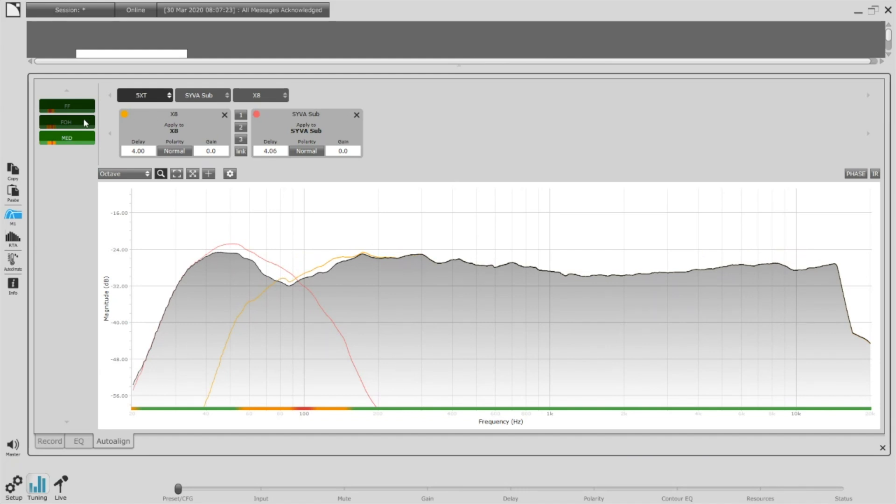
click(85, 123)
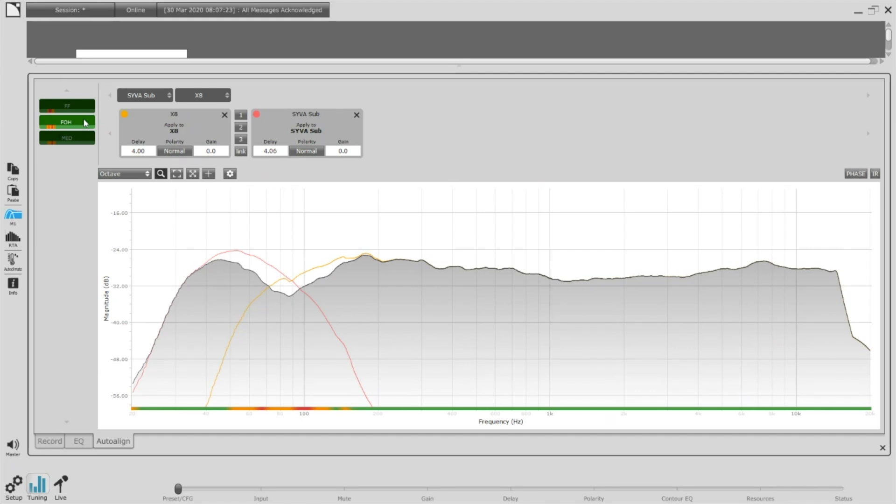
Set the SYVA Sub polarity to Inverted and check the sum at the MID and FF positions
click(306, 154)
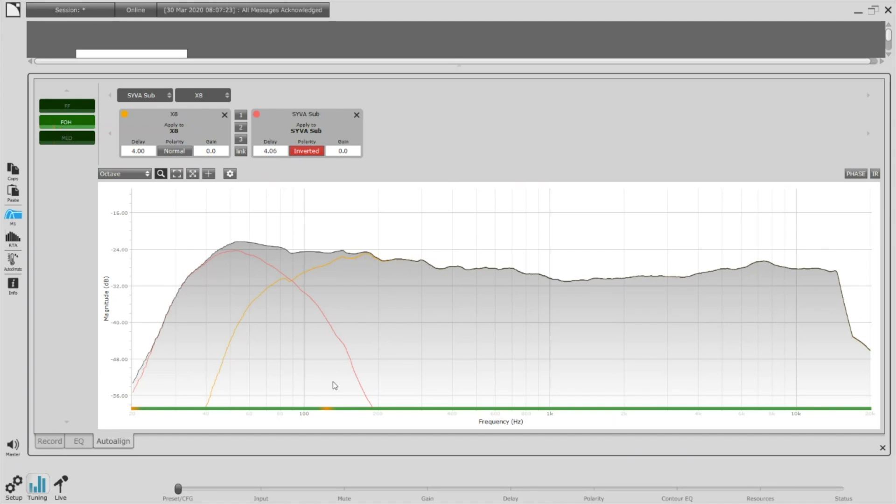
key(Down)
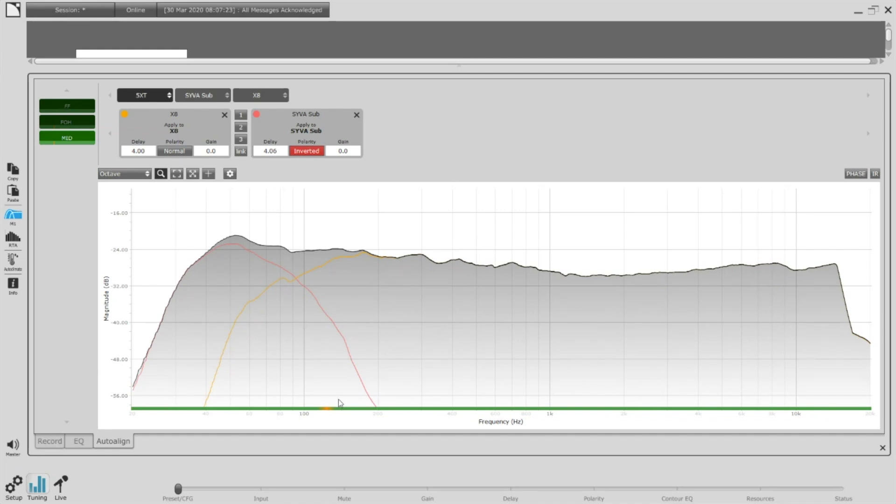
key(Down)
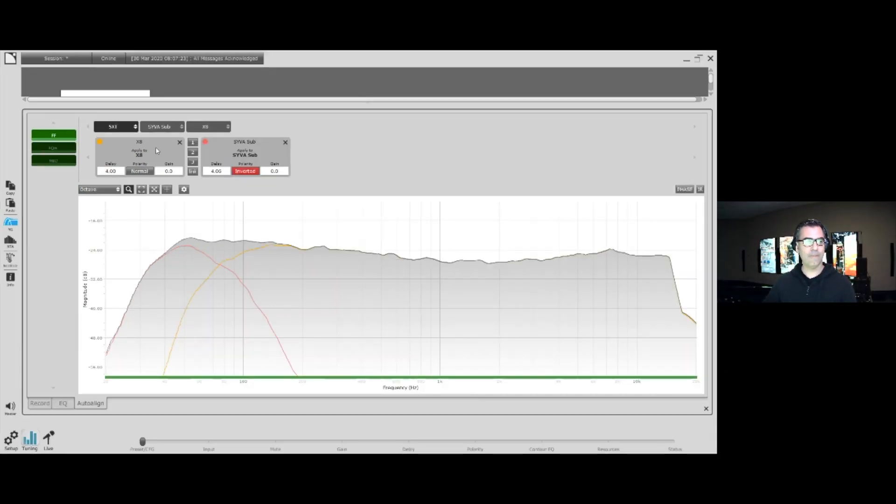
Replace the X8 and SYVA Sub alignment pair with X8 applied to MAINS and 5XT applied to 5XT
click(180, 142)
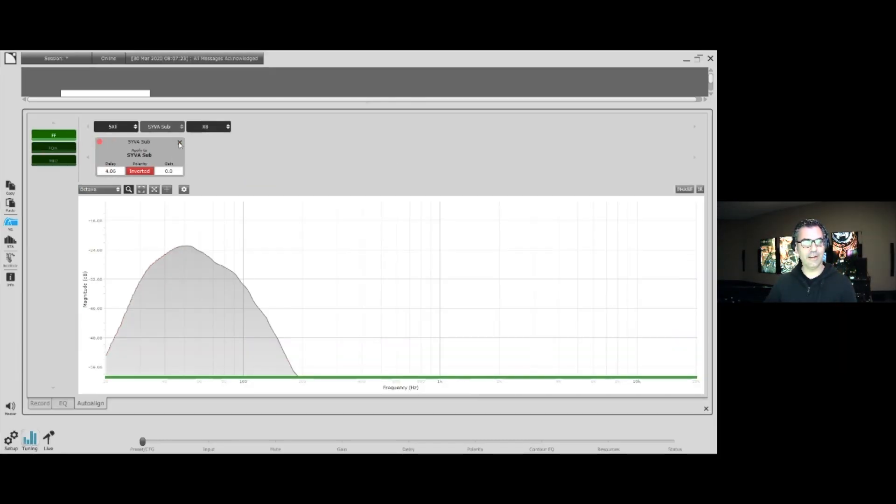
click(180, 143)
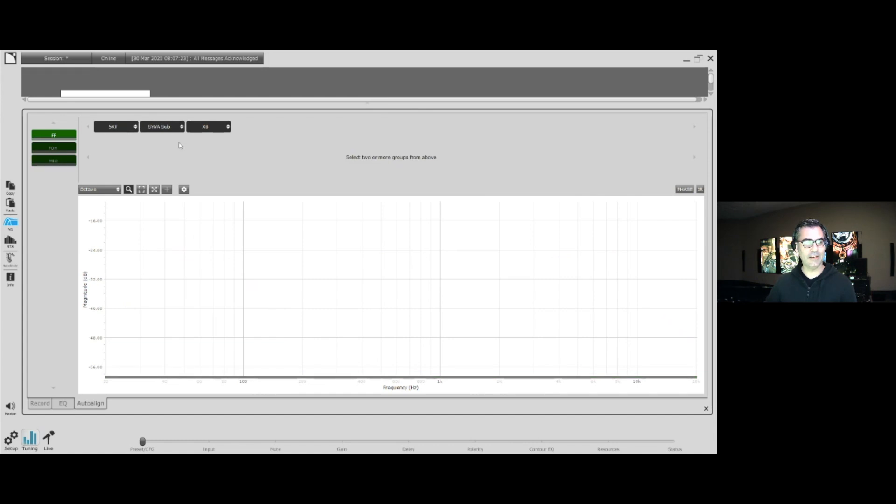
click(214, 129)
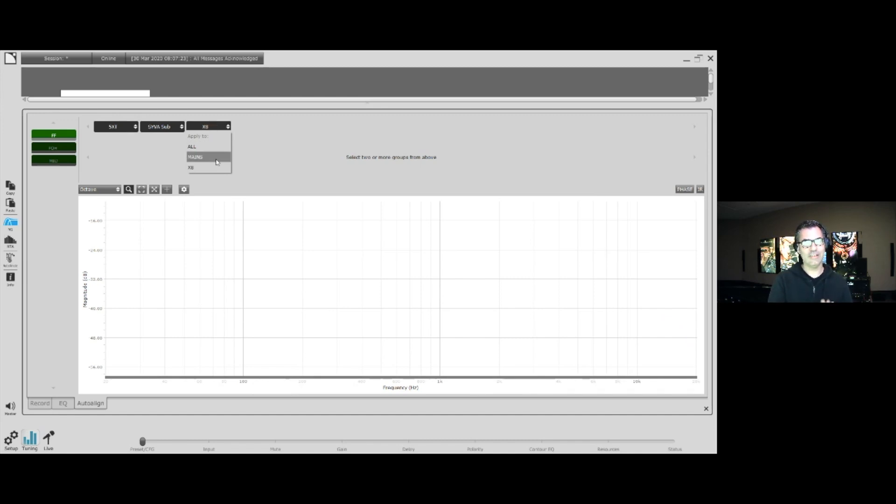
click(216, 162)
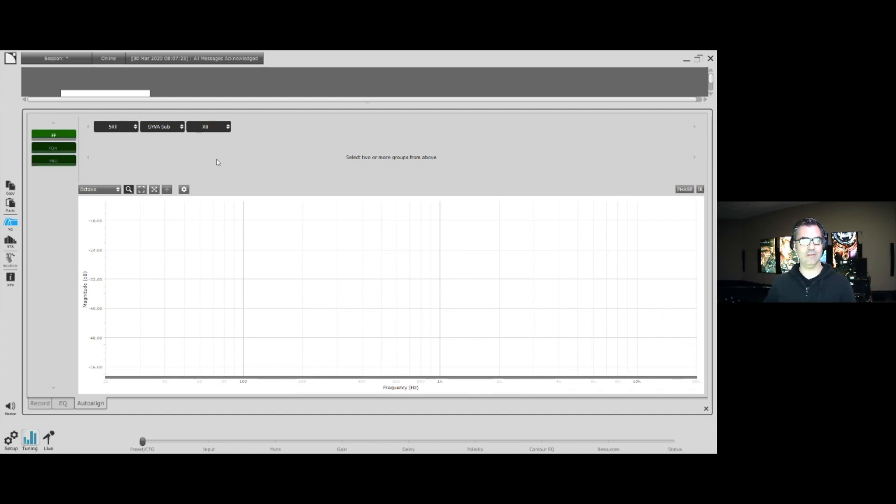
click(119, 130)
click(133, 153)
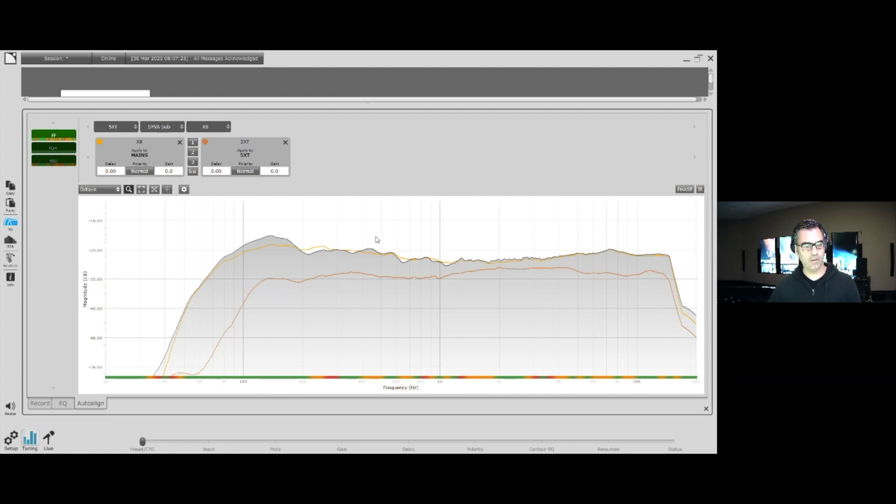
Apply alignment solution 1 to X8 and 5XT, and set the 5XT gain to 3.0
click(194, 145)
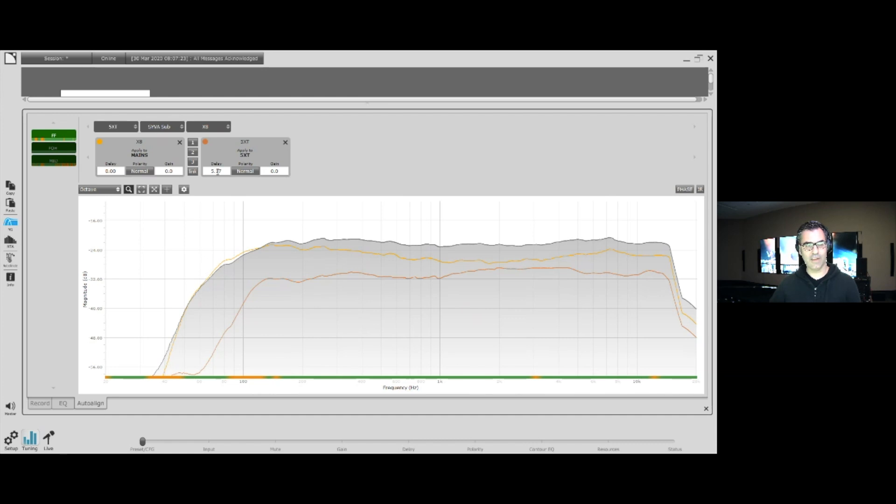
click(285, 170)
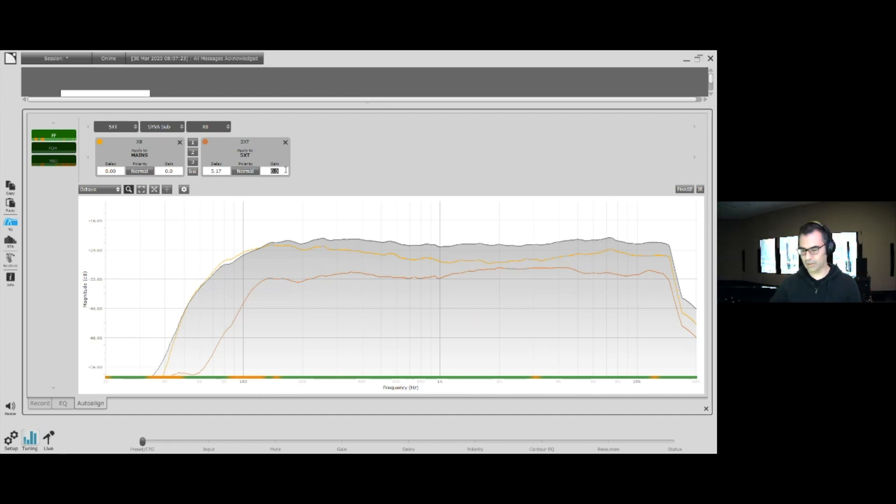
key(Return)
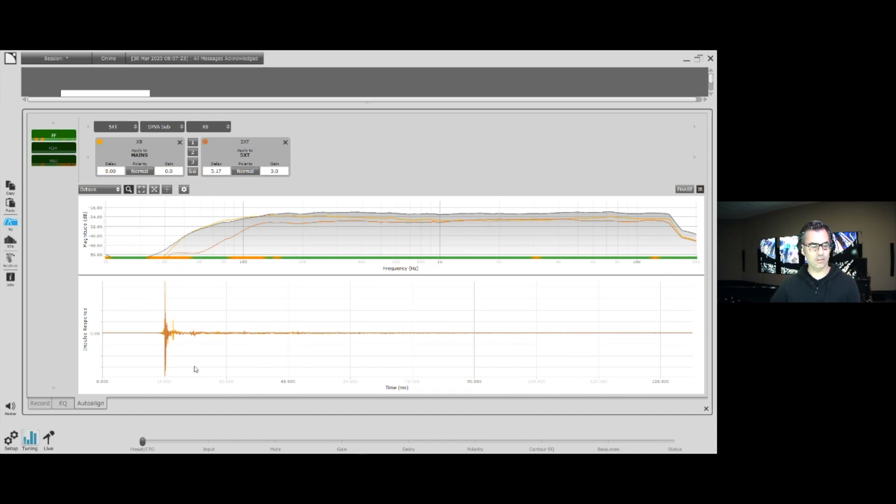
Examine the X8 and 5XT impulse response peaks up close, and hide the impulse response graph
drag(145, 285, 206, 378)
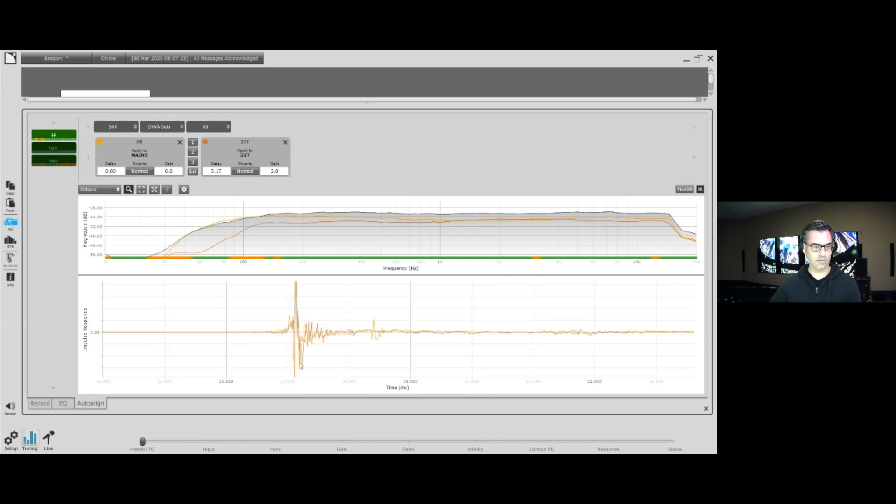
click(700, 189)
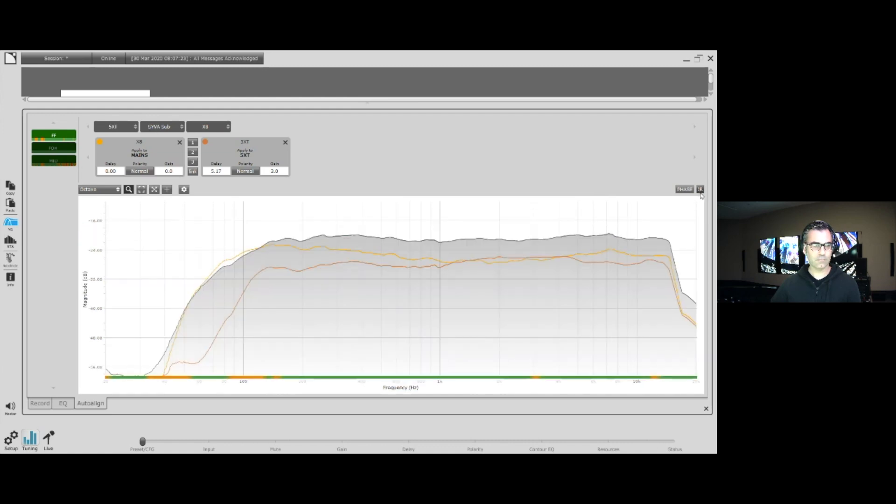
click(60, 160)
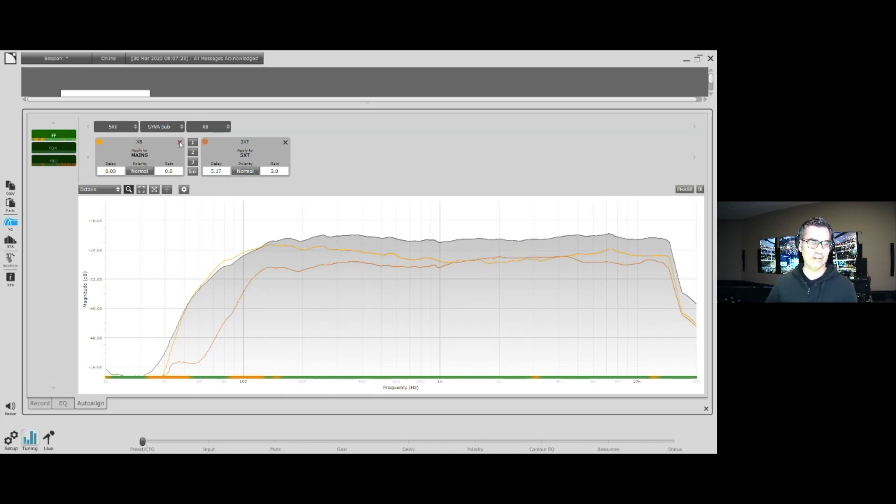
Link the two groups, set the MAINS delay to 2.00, and remove both groups from the alignment
click(192, 171)
click(112, 172)
text(2)
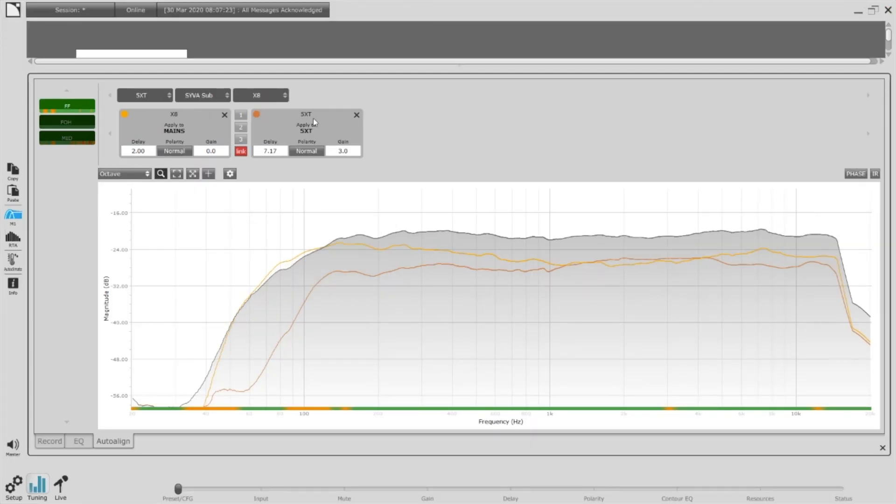
click(357, 116)
click(225, 115)
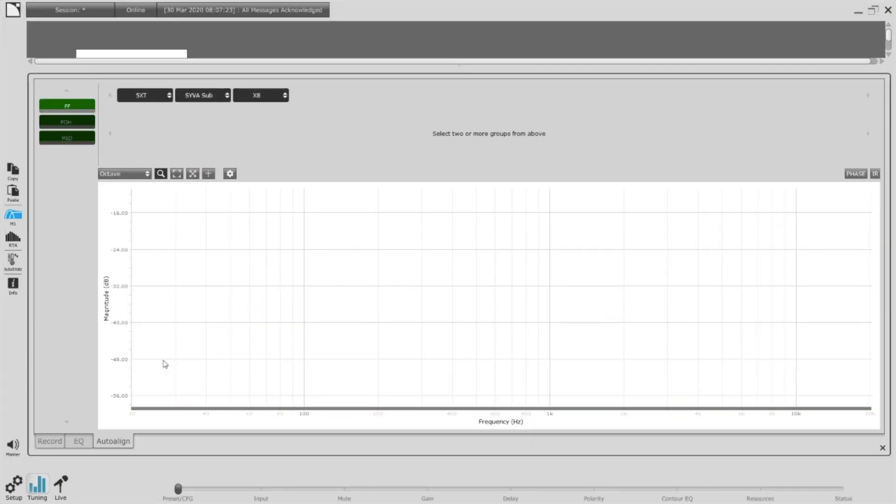
Set the FIR3 gain of the X8 group's EQ to -1.5
click(79, 442)
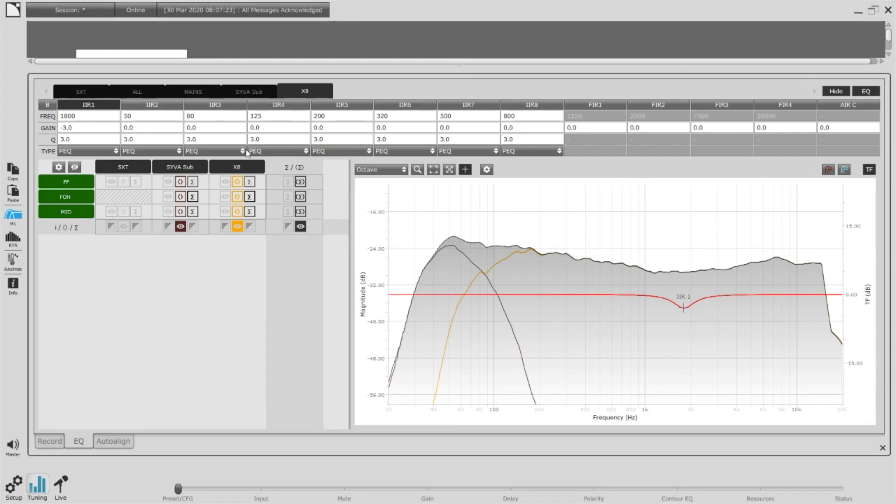
click(717, 128)
text(-1)
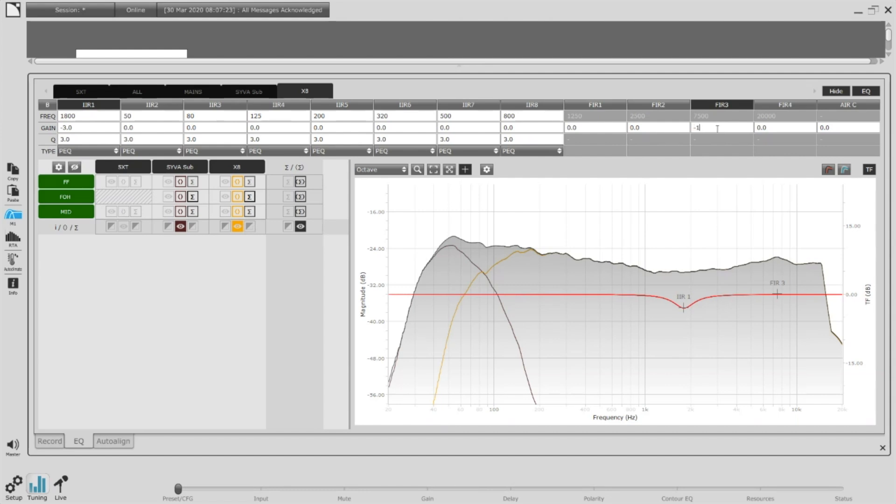
key(Return)
click(718, 128)
text(-1.5)
key(Return)
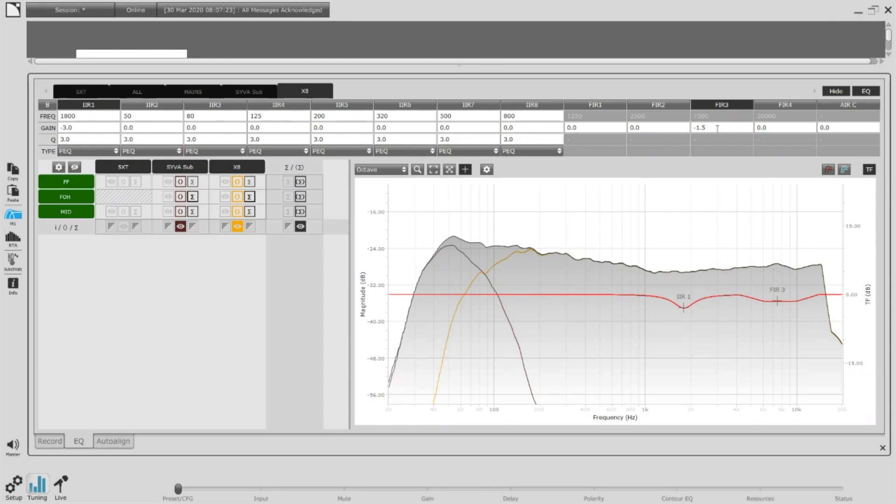
Set the EQ graph smoothing to 1/3rd Octave and show the FF sum in place of the averaged sums
click(381, 170)
click(377, 207)
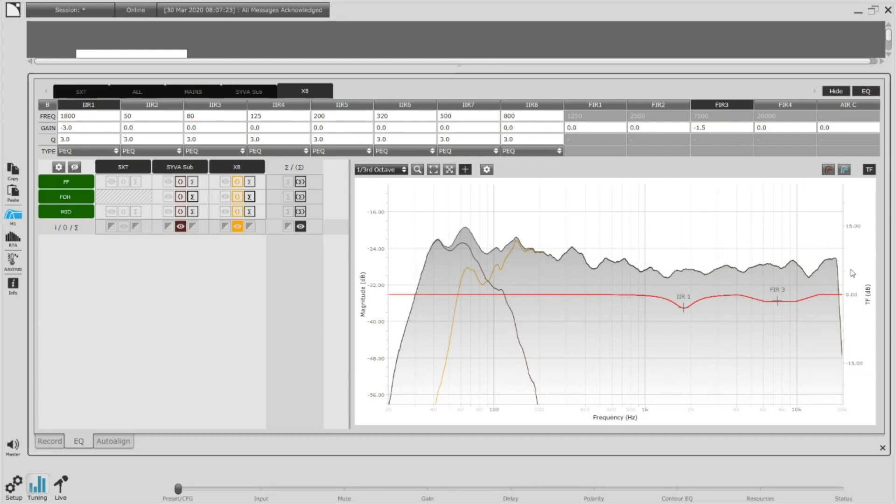
click(287, 182)
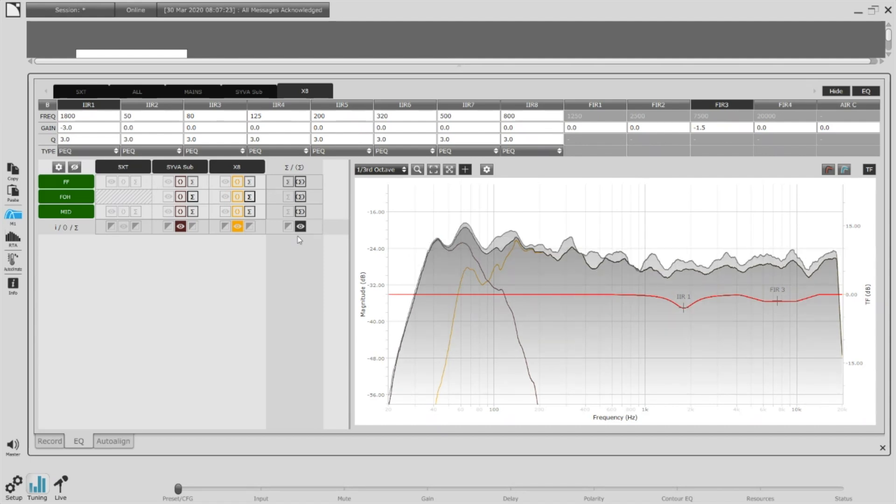
click(301, 227)
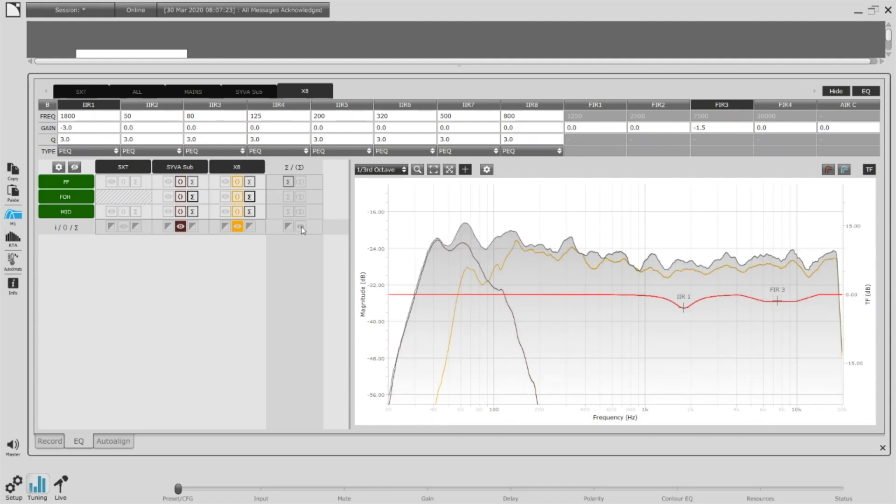
Add 5XT to the FF sum and show the individual FF curves of 5XT, SYVA Sub and X8 without group averages
click(135, 182)
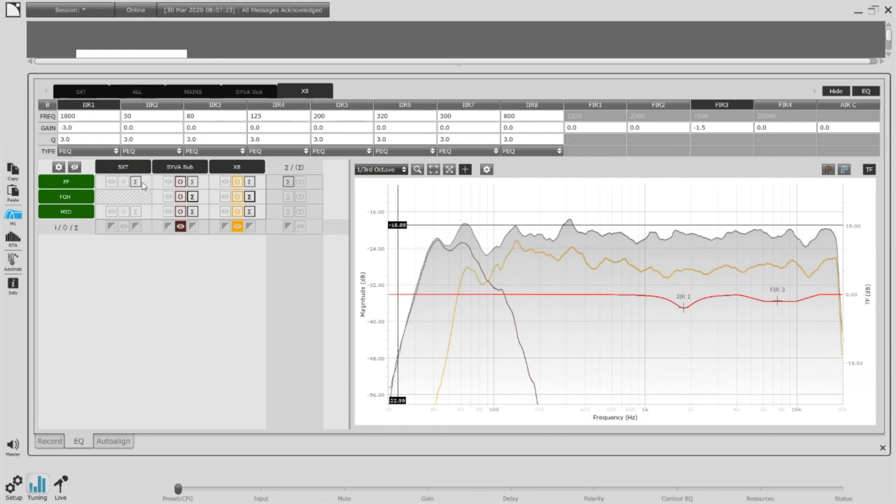
click(111, 181)
click(168, 181)
click(224, 182)
click(180, 227)
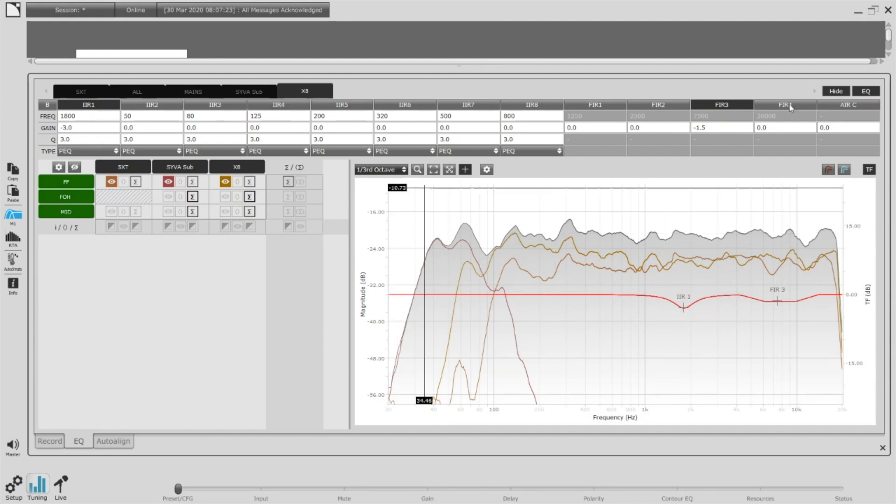
Show the gain and delay settings of the 5XT group and set its gain to 1.0
click(865, 92)
click(81, 91)
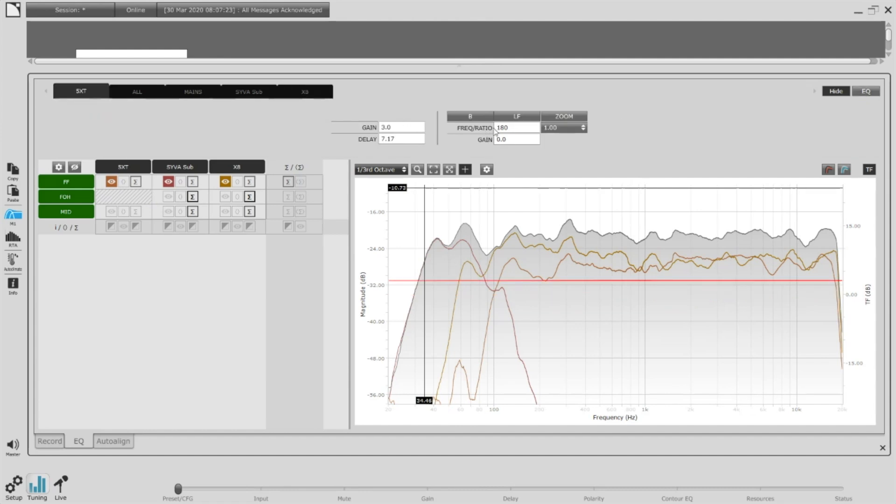
click(396, 130)
text(1.0)
key(Return)
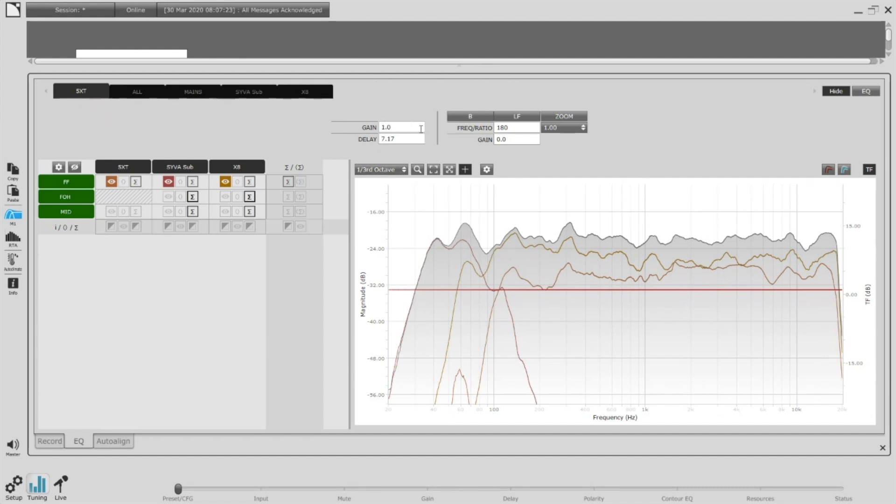
Close the M1 measurement view, inspect the X8 group's gain, delay and EQ settings, and return to the group overview
click(883, 448)
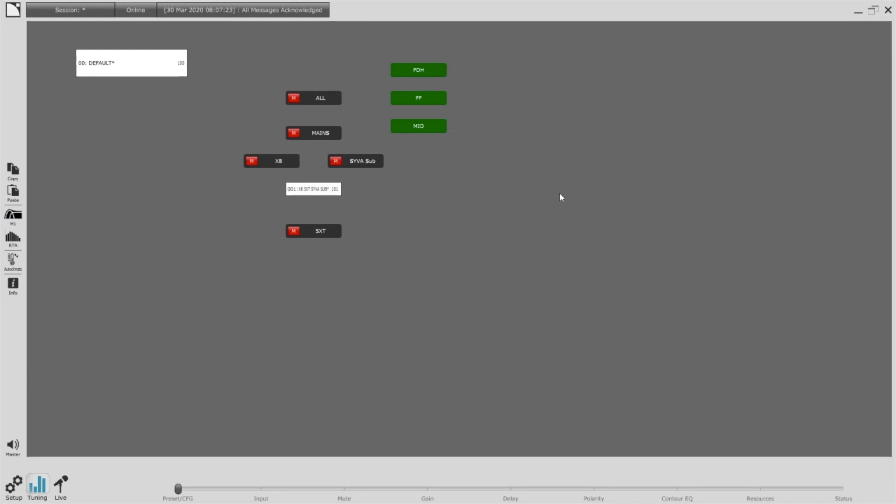
double_click(286, 161)
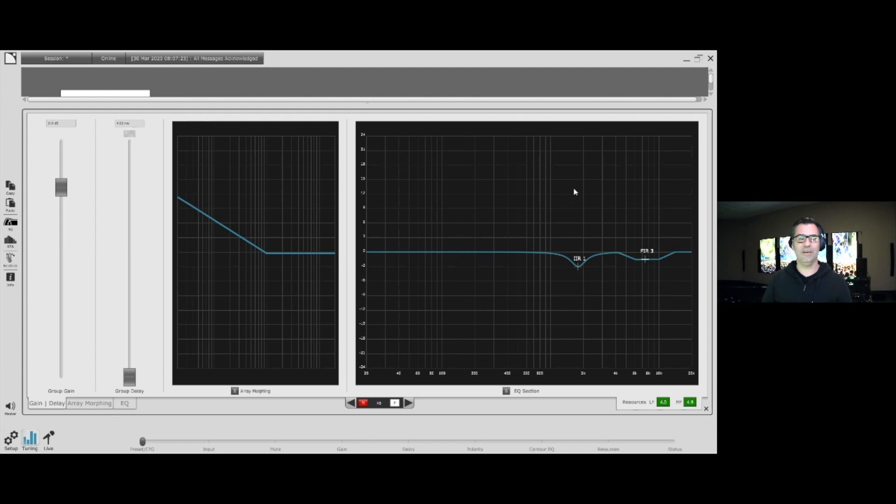
click(295, 85)
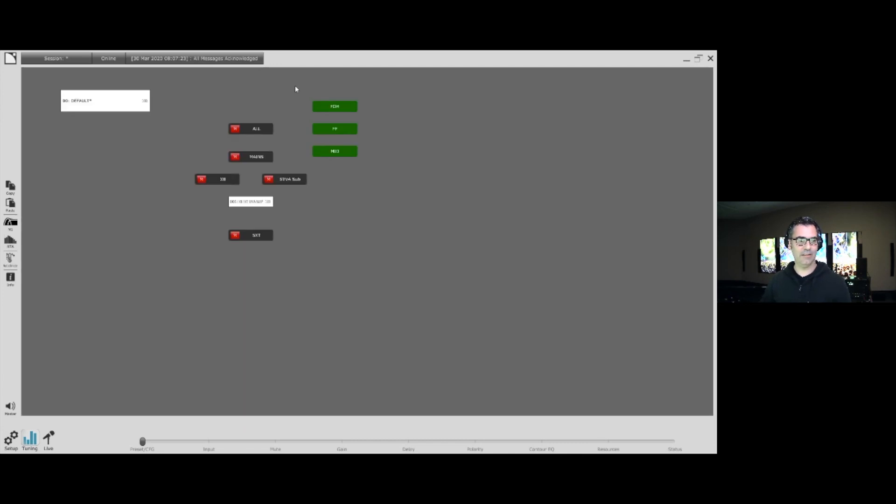
Open the MAINS group's EQ and place an IIR 2 cut of -4.0 dB at about 238 Hz
click(260, 160)
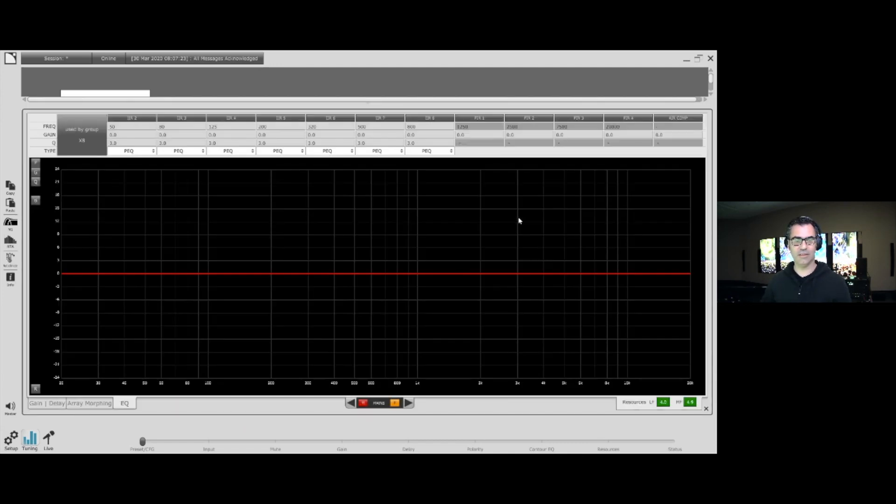
click(133, 120)
drag(144, 275, 282, 287)
drag(283, 288, 287, 291)
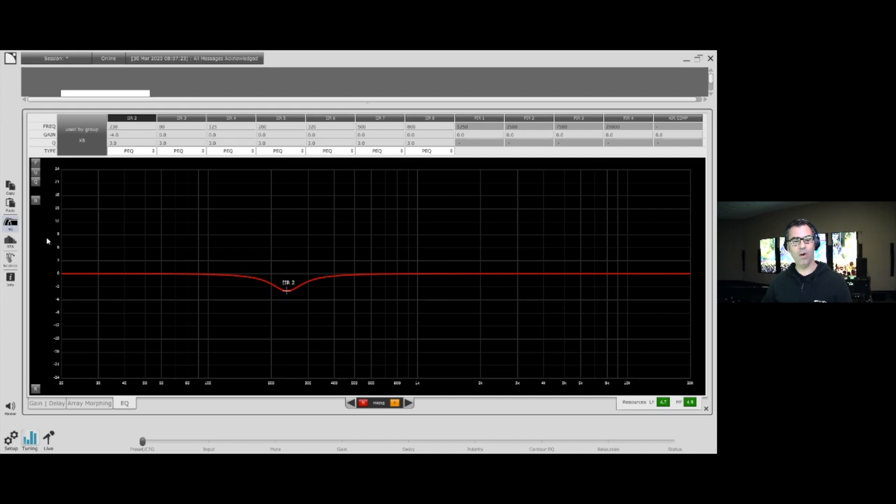
Show the MAINS EQ over the M1 curves, set the IIR 2 frequency to 310, and close the M1 view
click(10, 222)
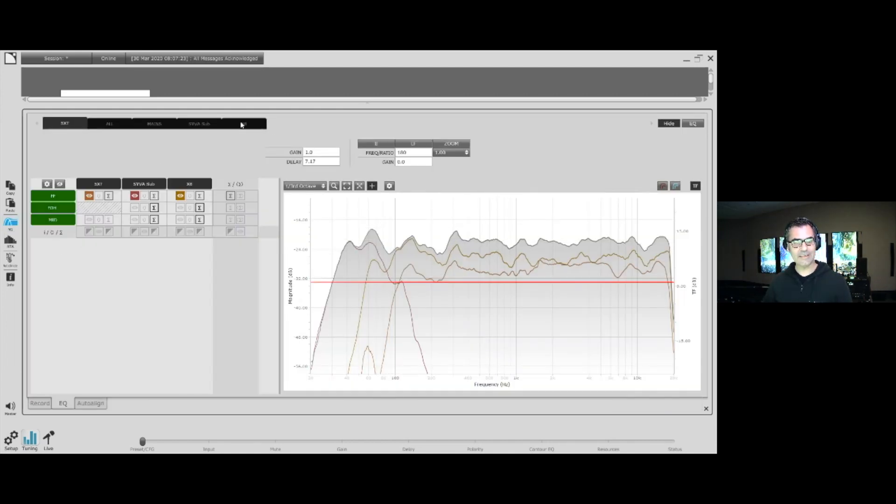
click(155, 124)
click(693, 124)
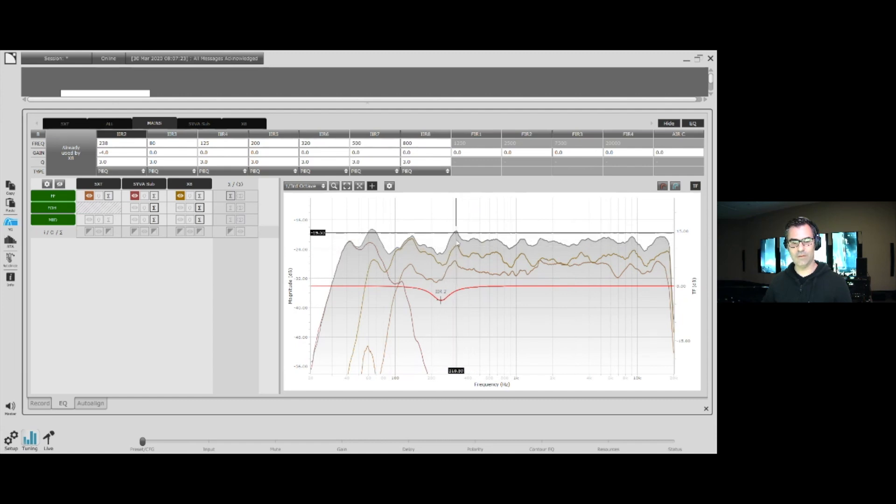
double_click(112, 143)
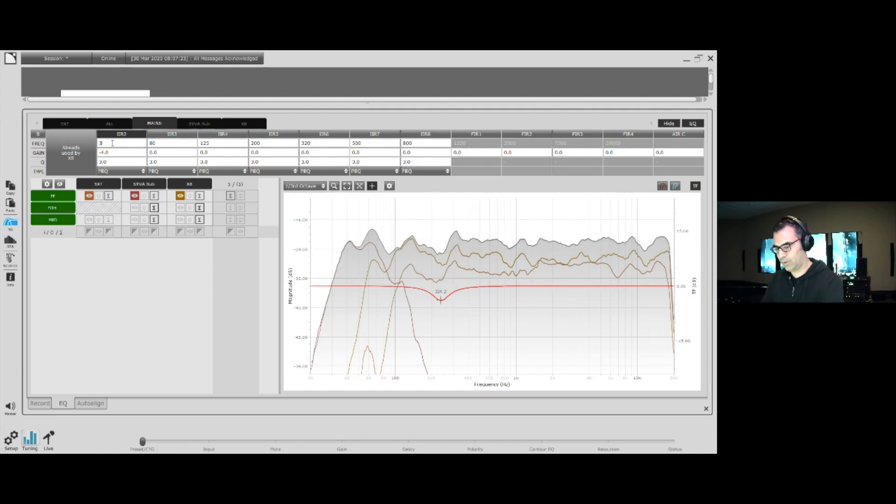
text(310)
key(Return)
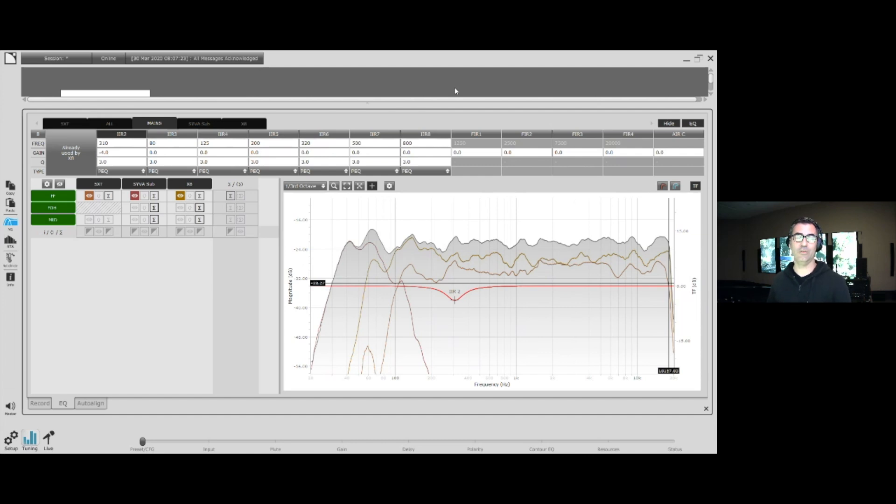
click(11, 222)
Display the mute states in the group overview, unmute the ALL group and mute it again
click(276, 446)
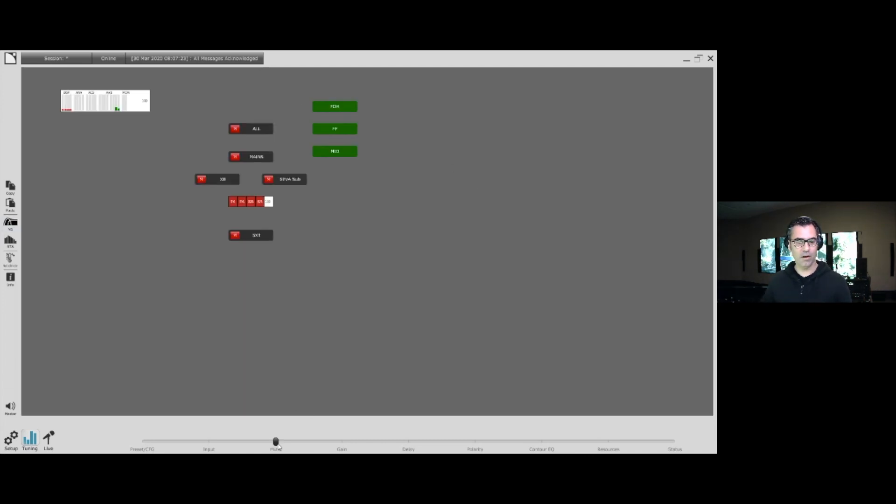
click(235, 130)
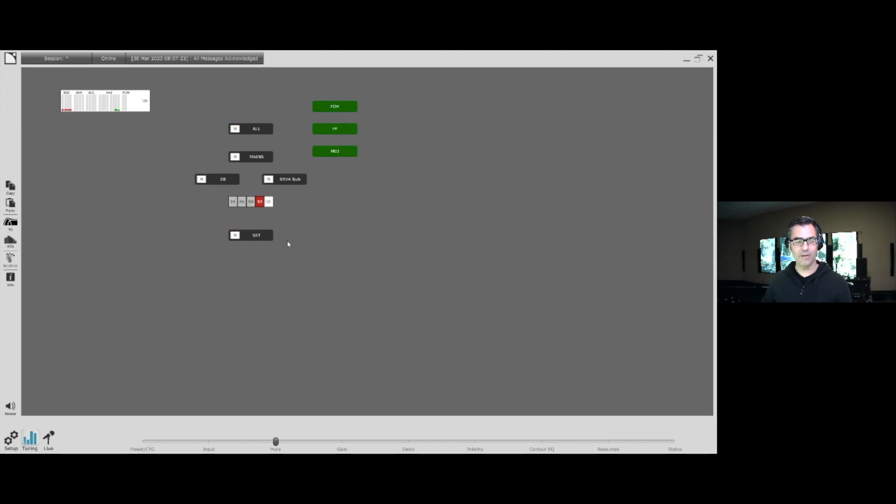
click(235, 129)
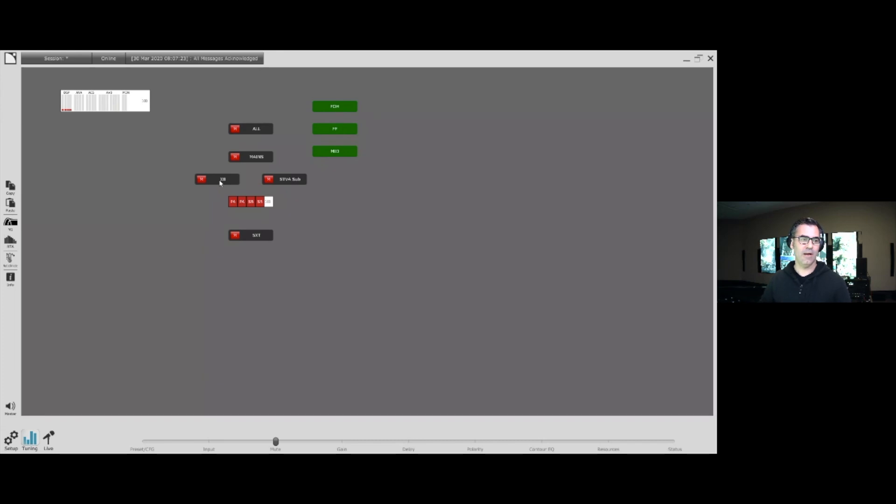
Open the Real Time Analyzer and auto-calibrate Mic 2 at the suggested calibration level, accepting the new SPL offset
click(11, 240)
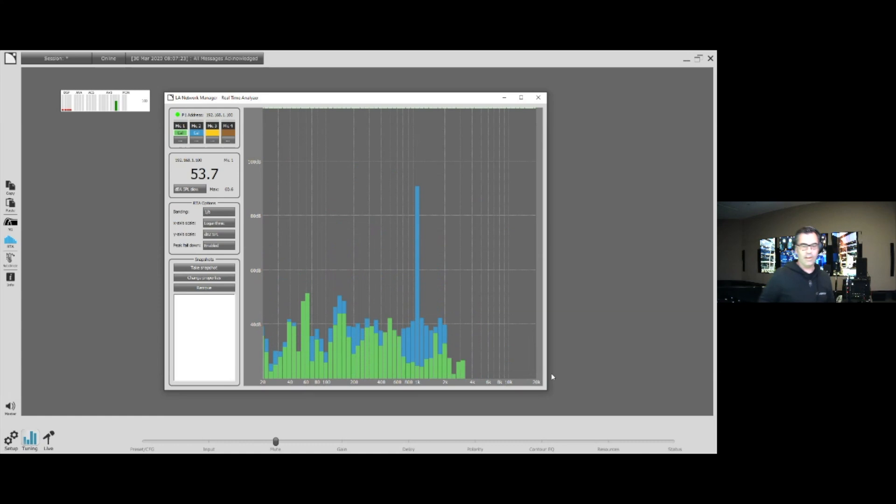
click(196, 141)
click(205, 157)
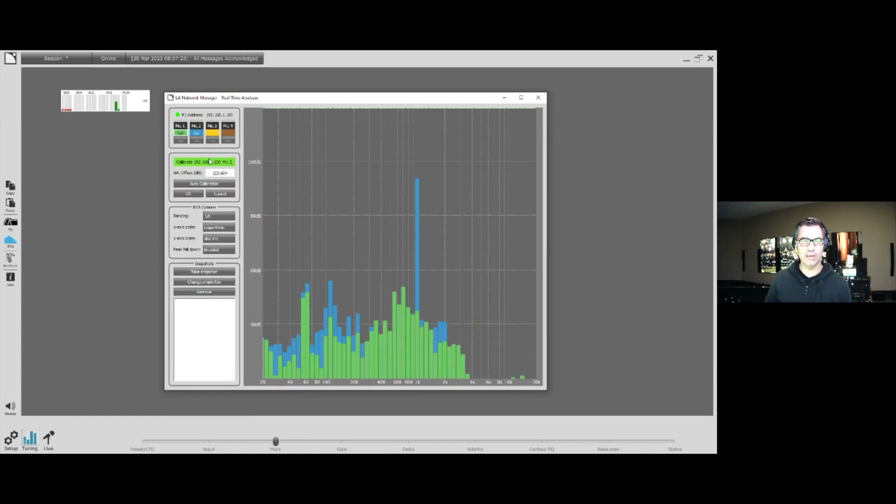
click(204, 184)
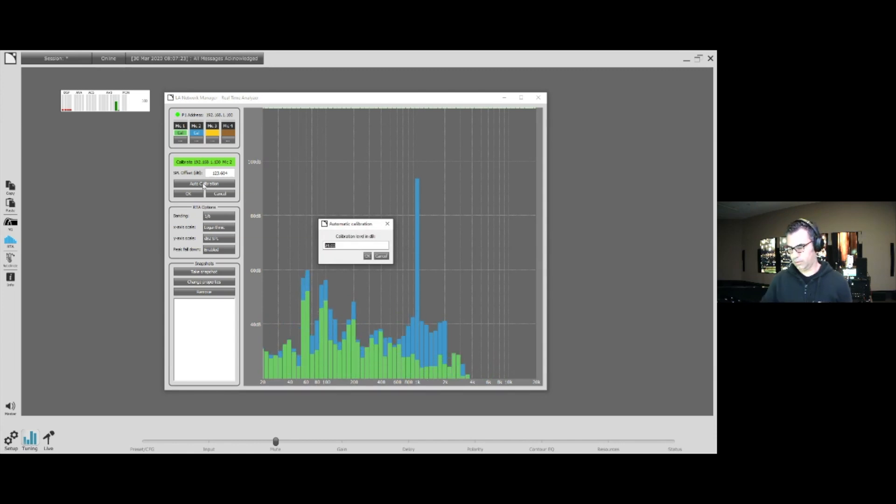
key(Return)
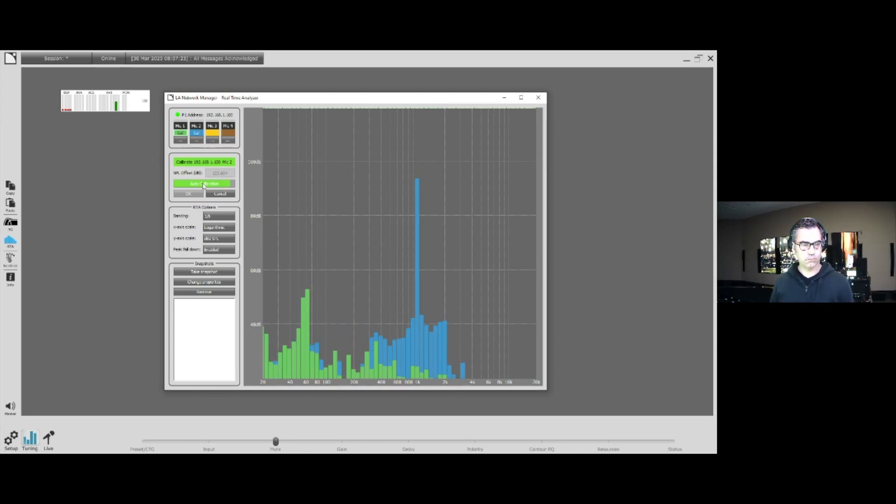
click(203, 183)
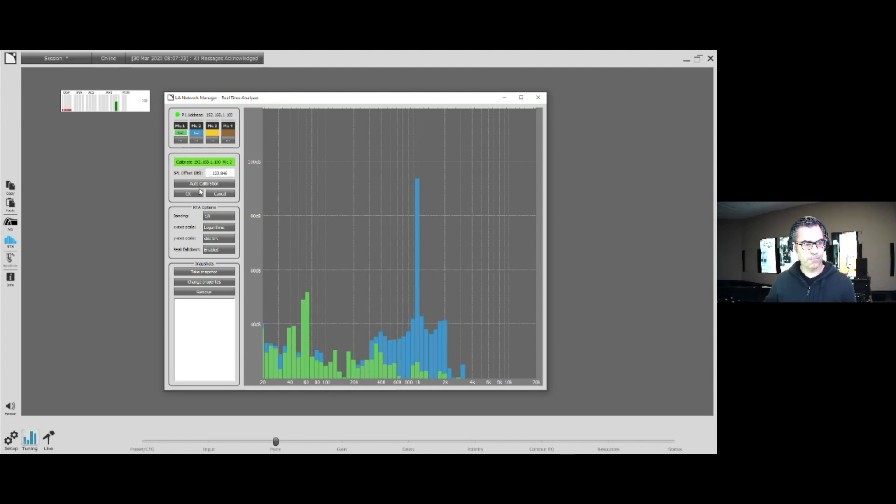
click(189, 194)
Send Mic 2 to the broadband meter and move the Real Time Analyzer window aside to uncover the group mutes
click(196, 142)
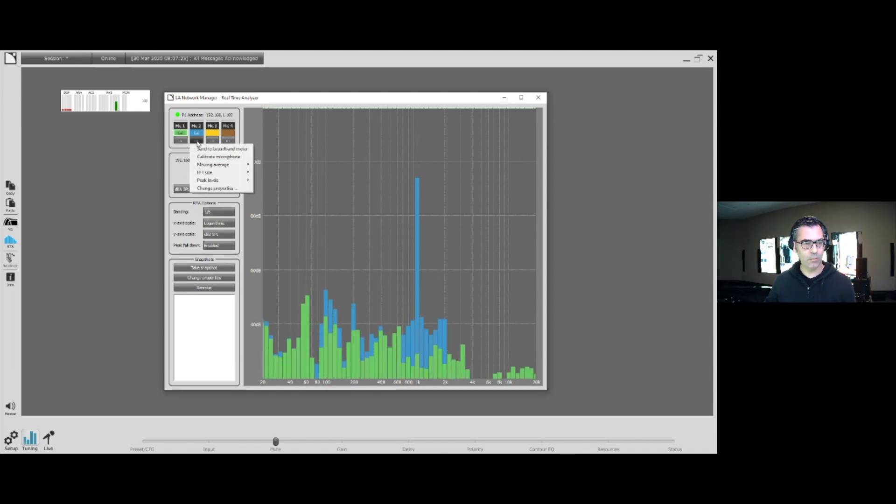
click(202, 149)
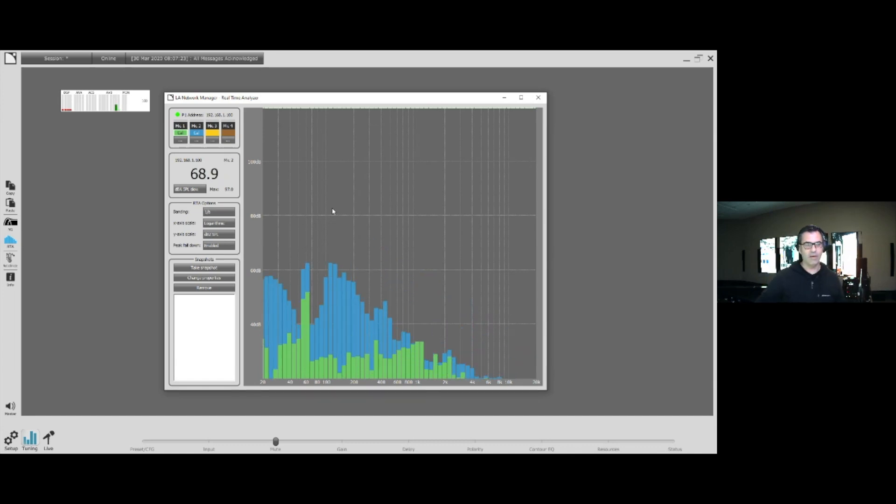
drag(427, 98, 512, 105)
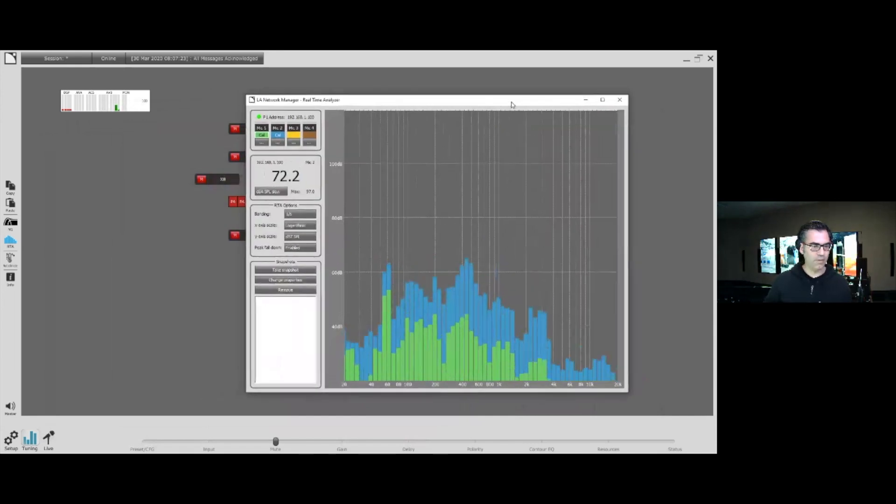